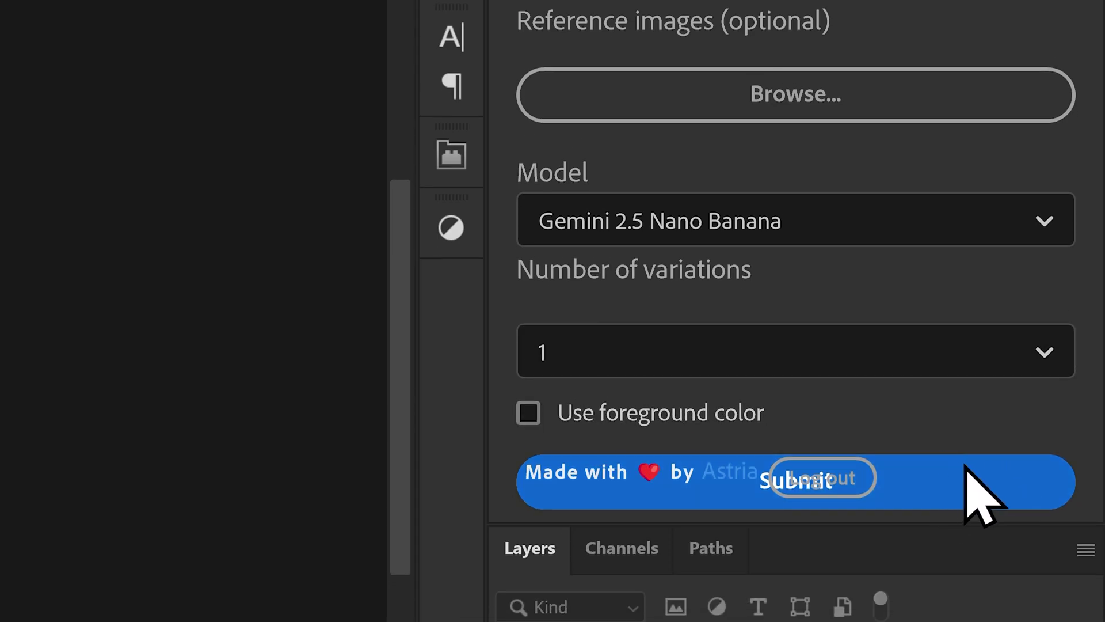
Generate the bright purple hair colour change for the selected head area with Gemini 2.5 Nano Banana, and clear the selection.
click(956, 494)
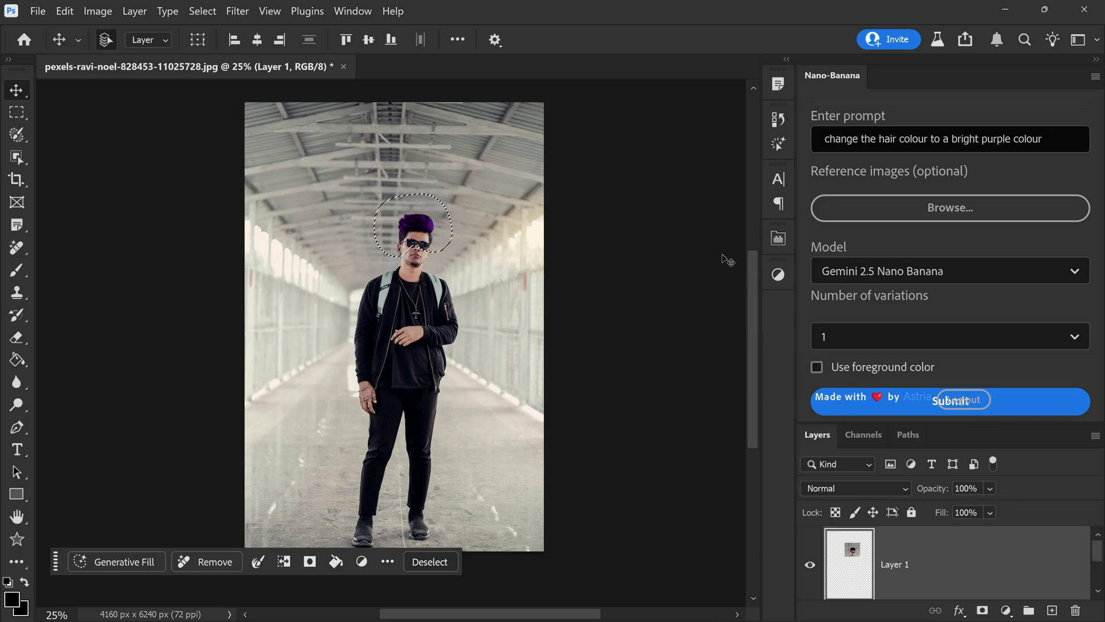
key(ctrl+d)
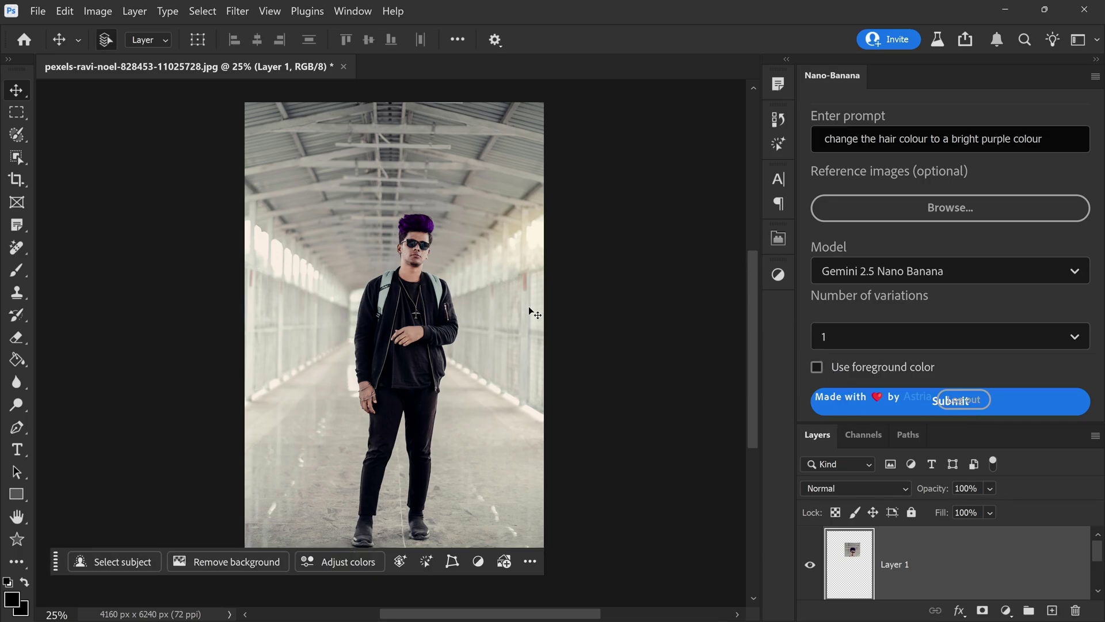
scroll(410, 233, up, 5)
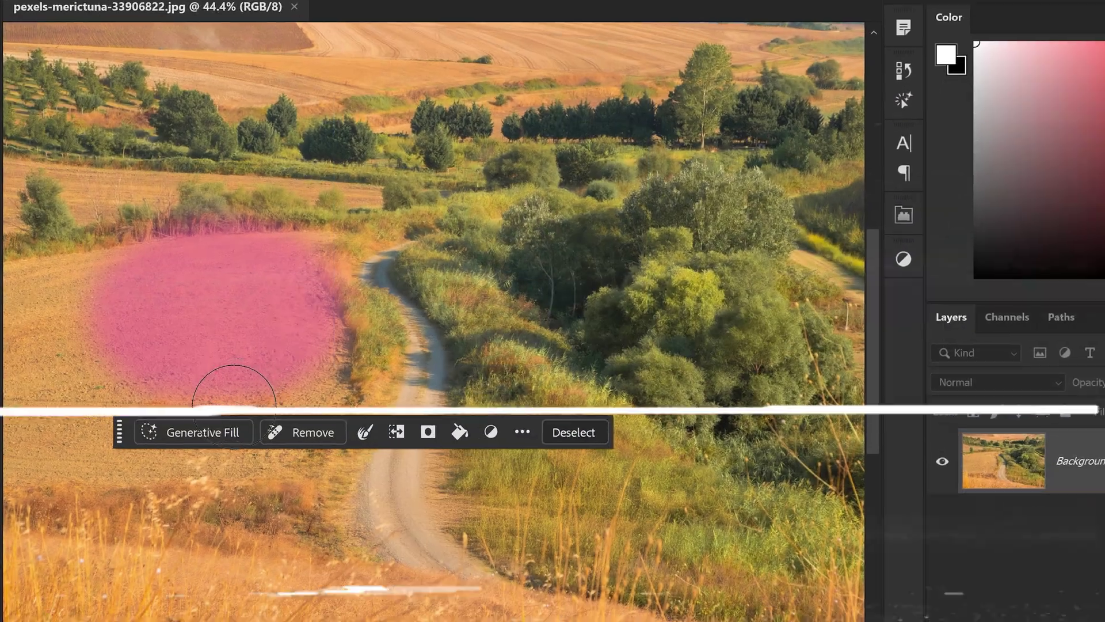
Generate a "red tractor" in the masked area of the field using the Gemini 2.5 (Nano Banana) partner model.
text(red tractor)
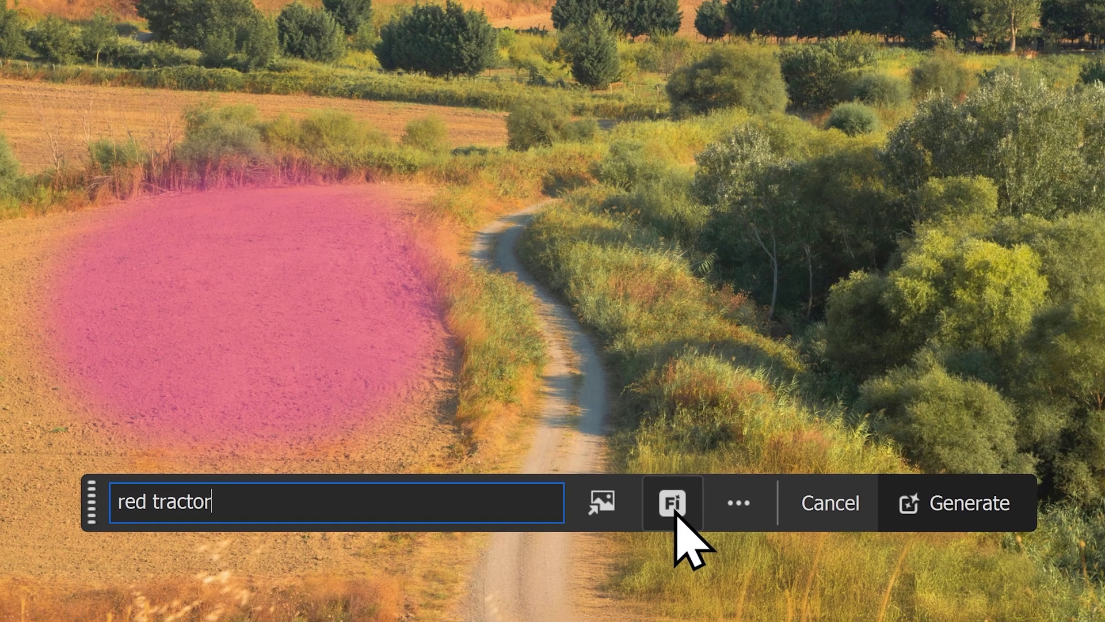
click(682, 496)
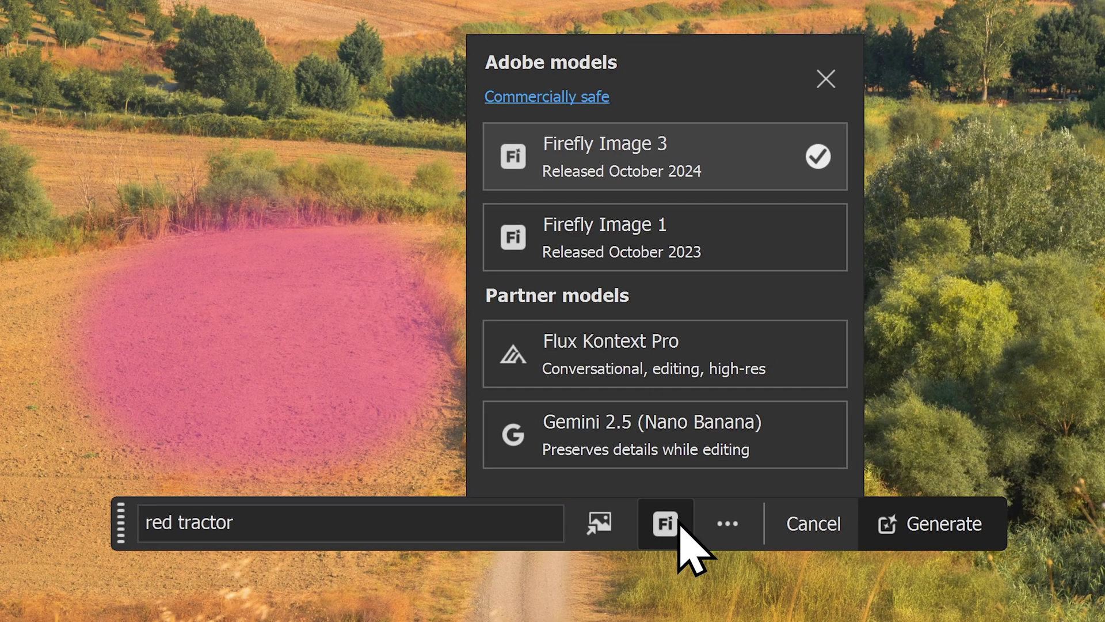
click(612, 445)
click(944, 527)
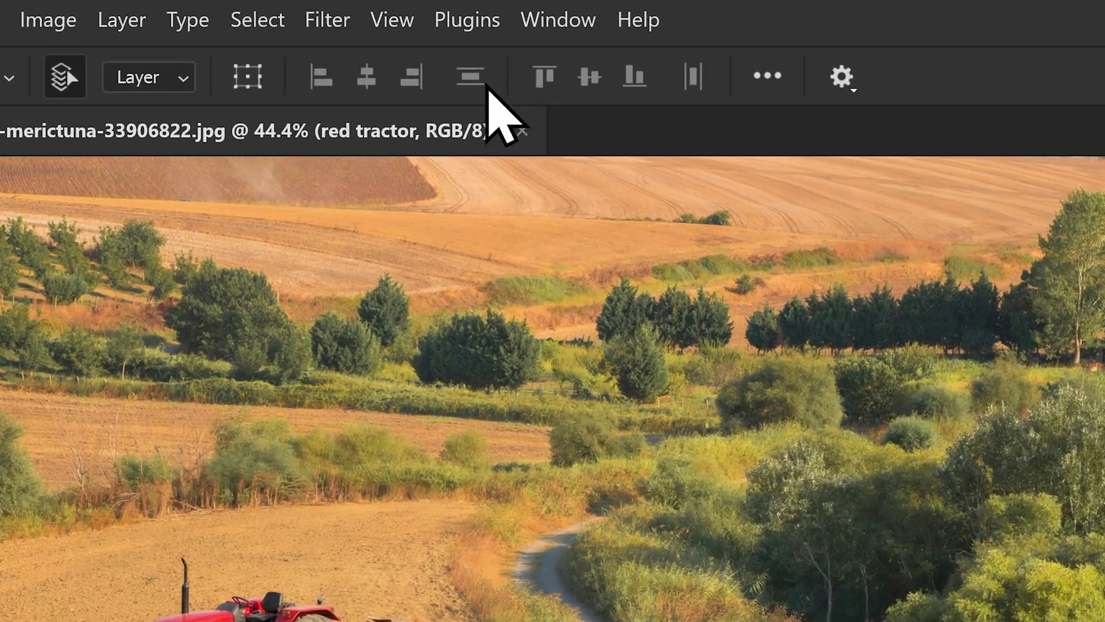
Open the Nano-Banana panel of the Nano Banana Gemini 2.5 plugin and activate its prompt field.
click(467, 22)
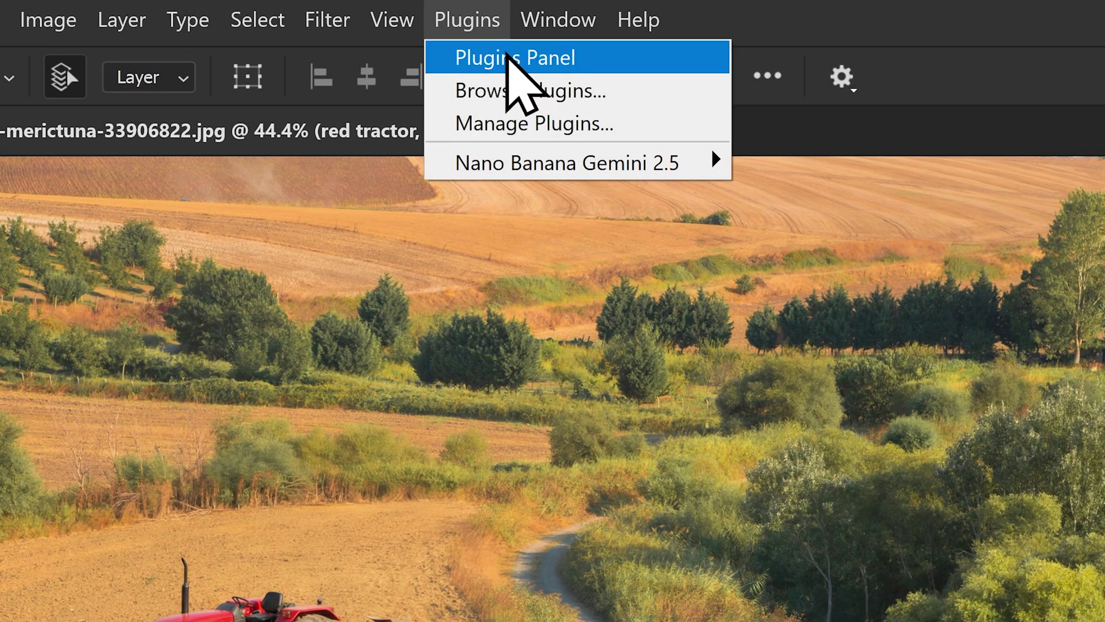
mouse_move(577, 163)
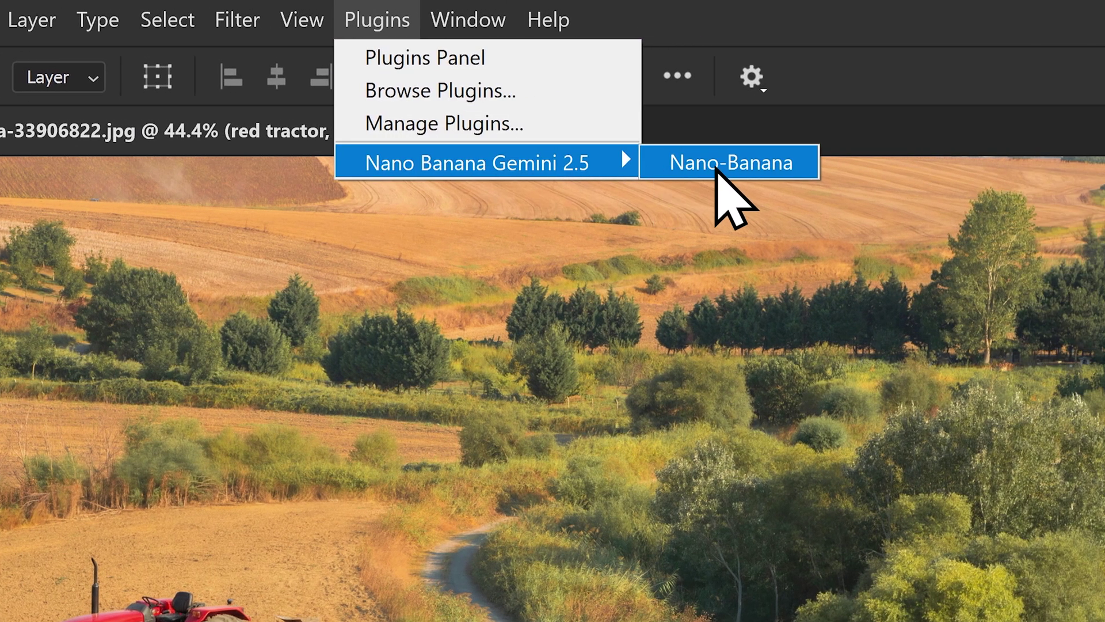
click(812, 166)
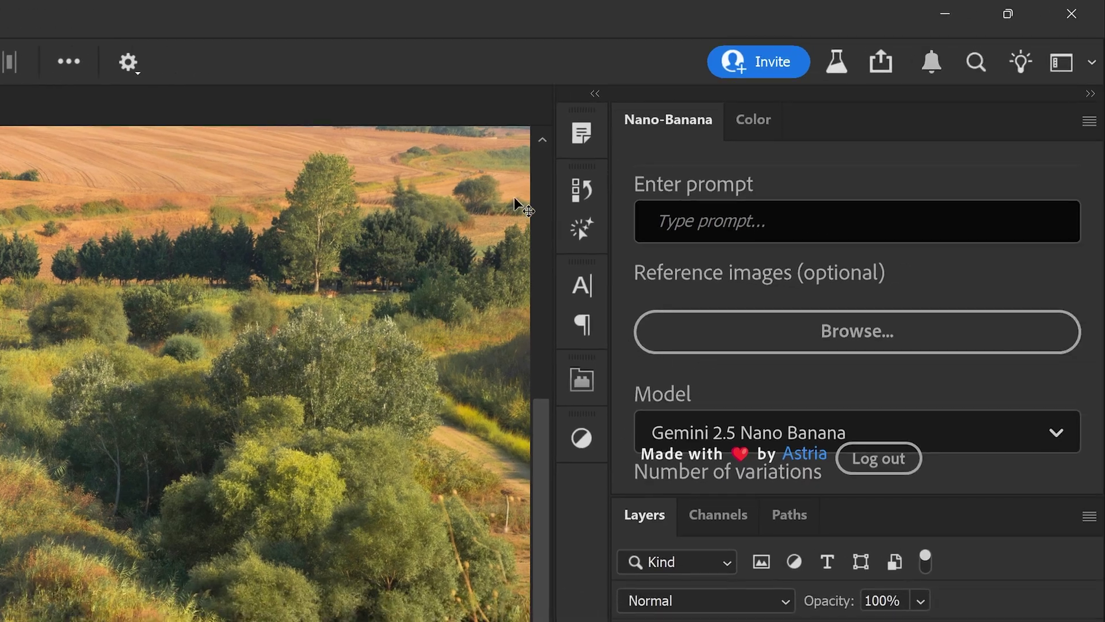
click(691, 221)
text(type here)
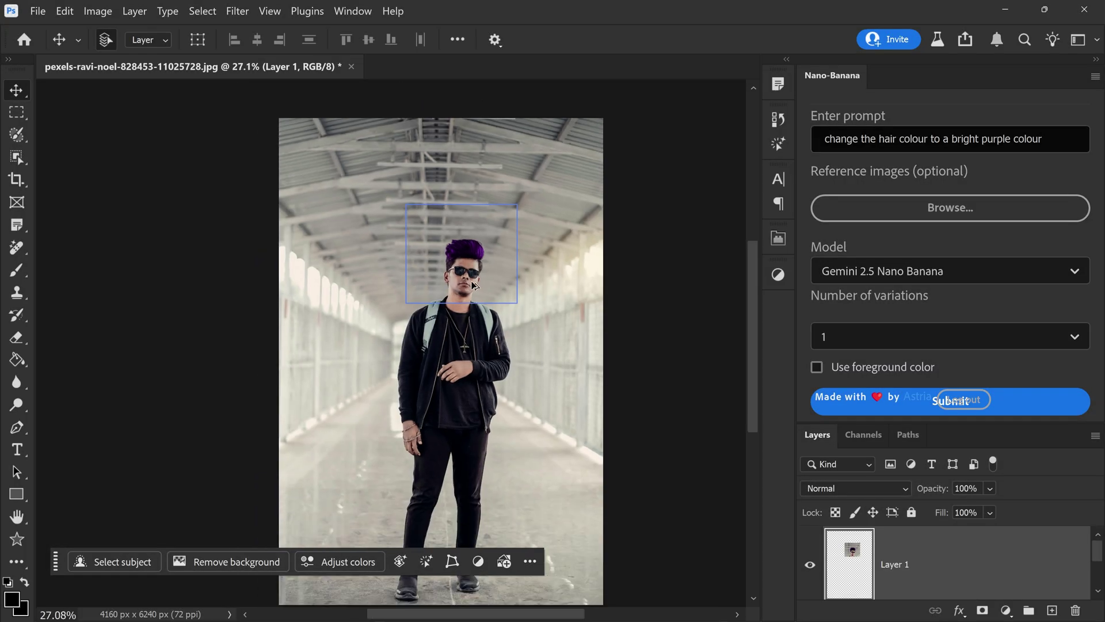
With the Background layer active, select the man as the subject and invert the selection to cover his surroundings.
scroll(472, 285, down, 2)
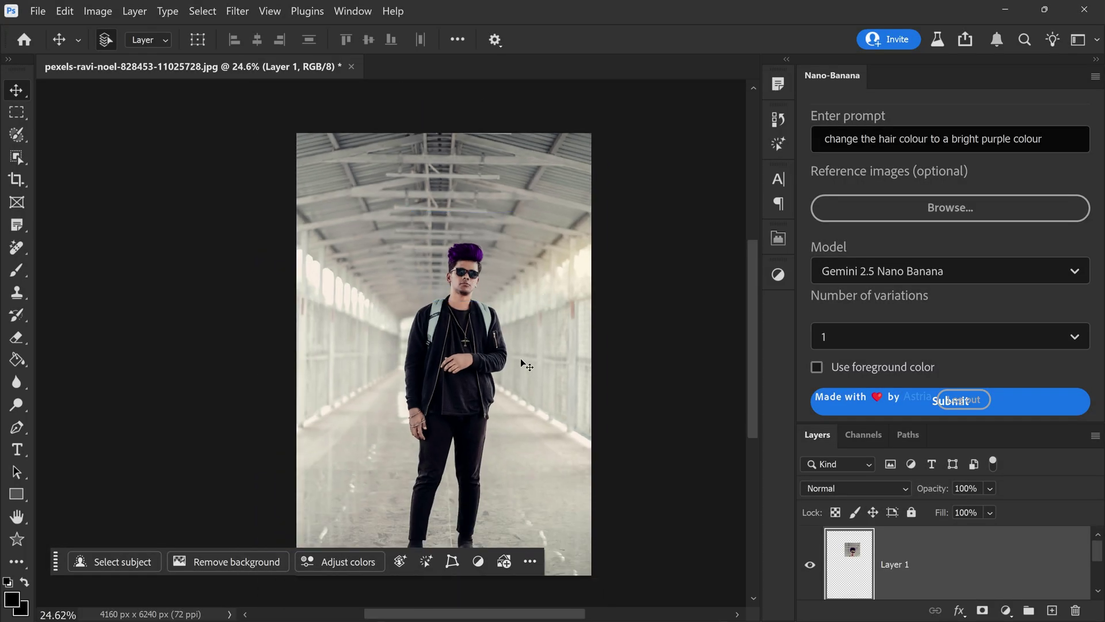
drag(537, 416, 516, 397)
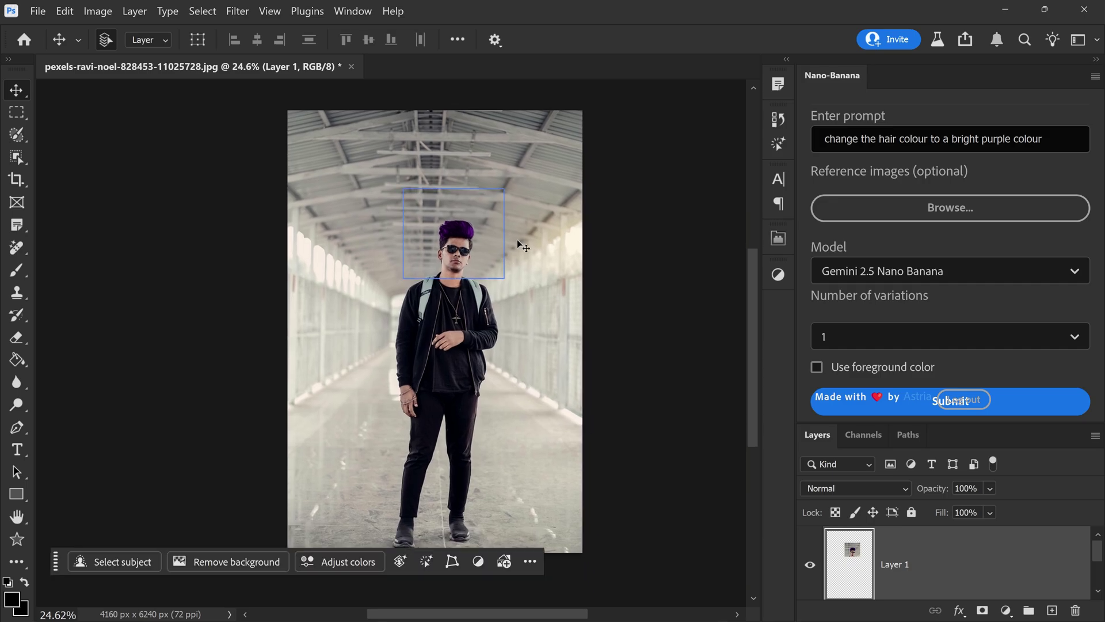
scroll(492, 331, right, 2)
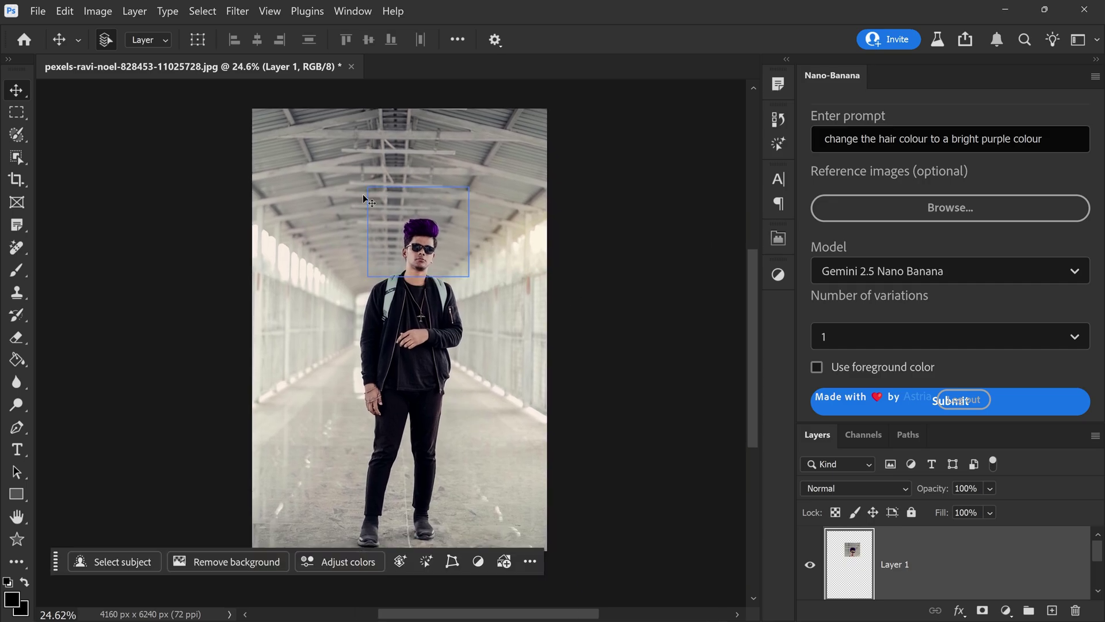
key(ctrl+a)
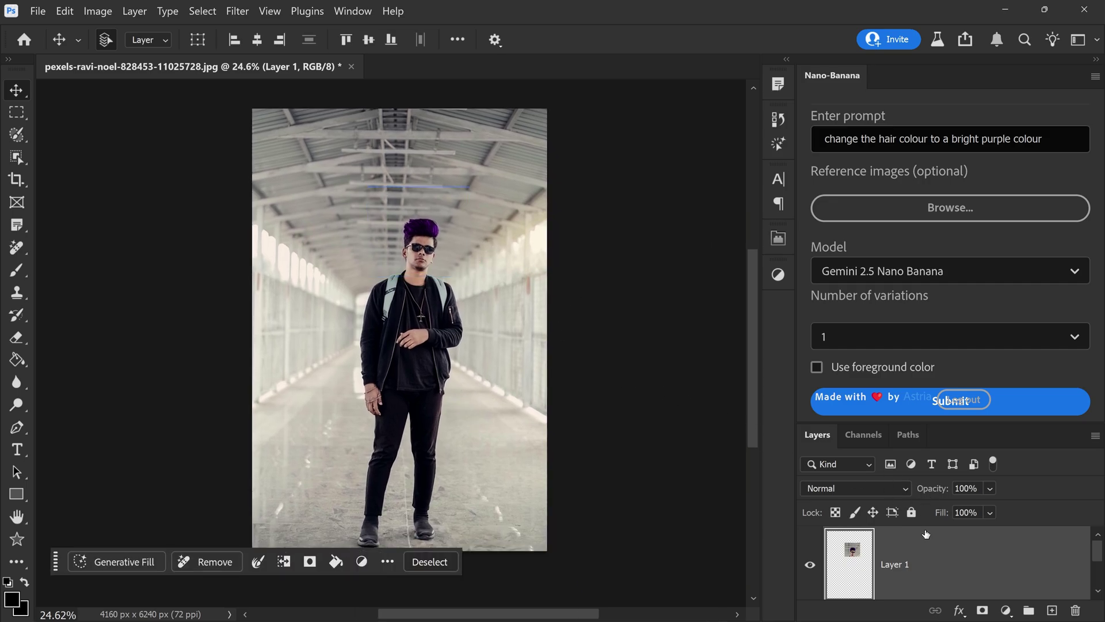
key(ctrl+d)
key(ctrl+e)
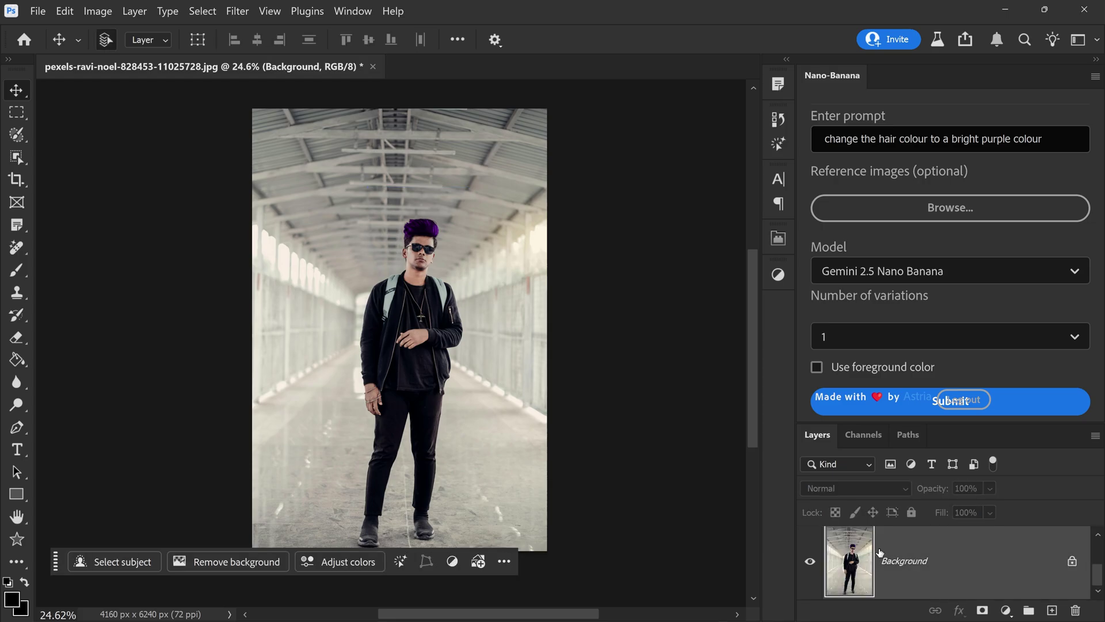
click(115, 562)
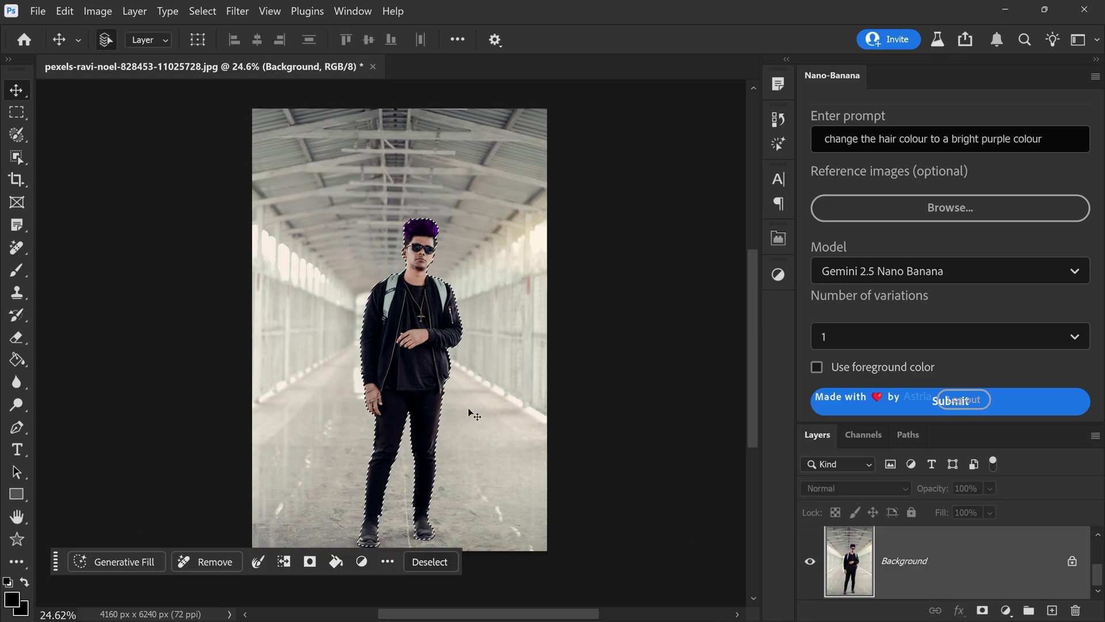
key(ctrl+shift+i)
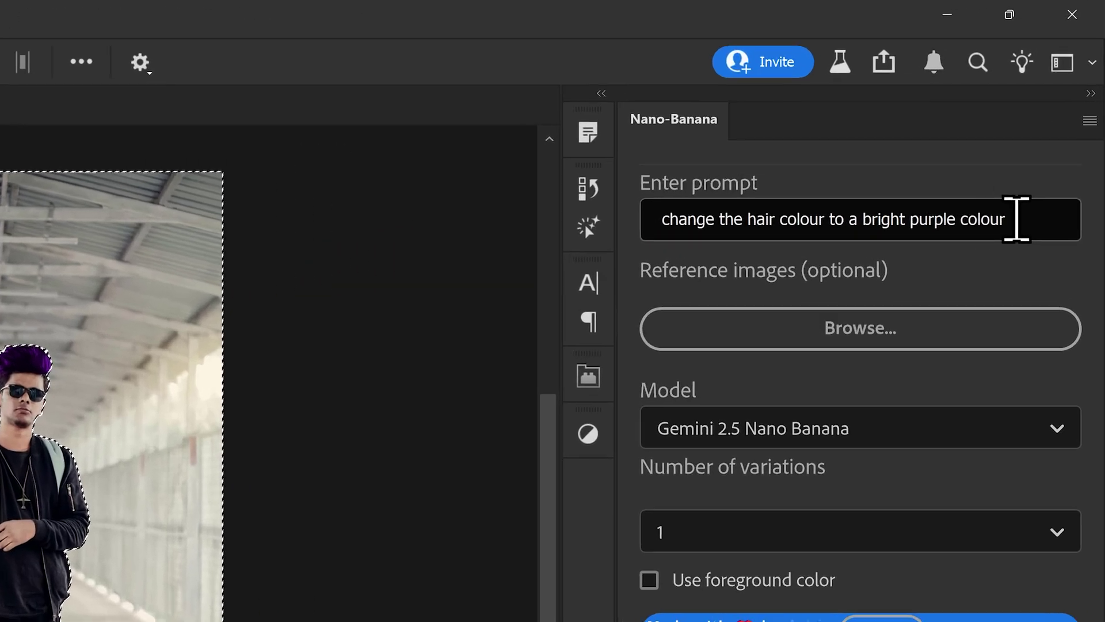
Generate a background from the prompt "back streets of a club with a rainy night time vibe, water puddles and a cyberpunk theme with neon reflections".
drag(1017, 218, 640, 196)
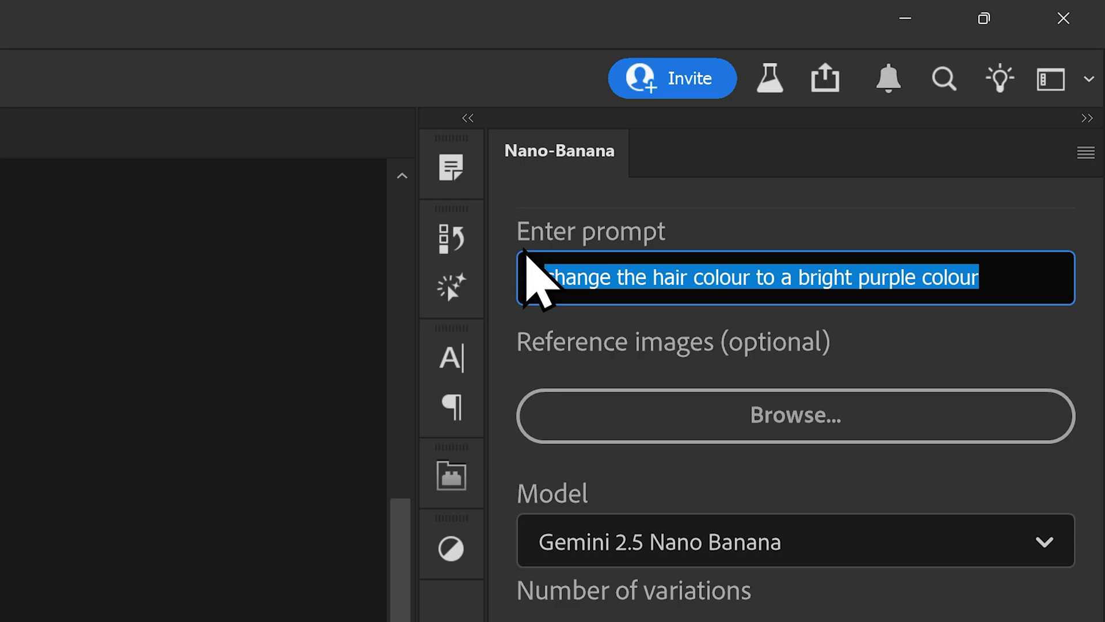
text(cha)
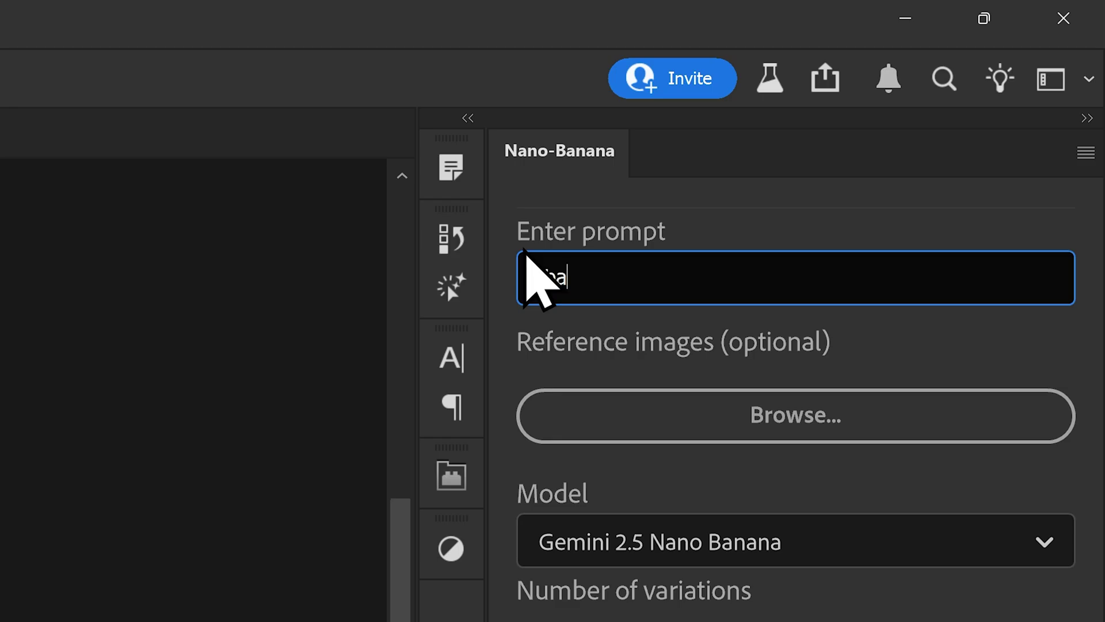
text(k streets of )
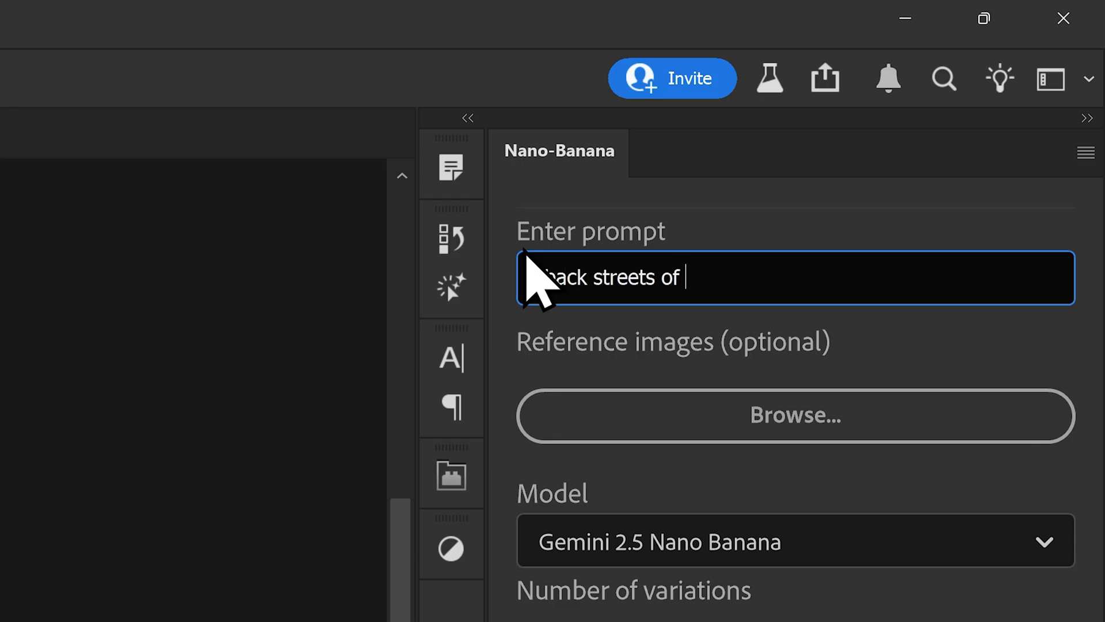
text(a club )
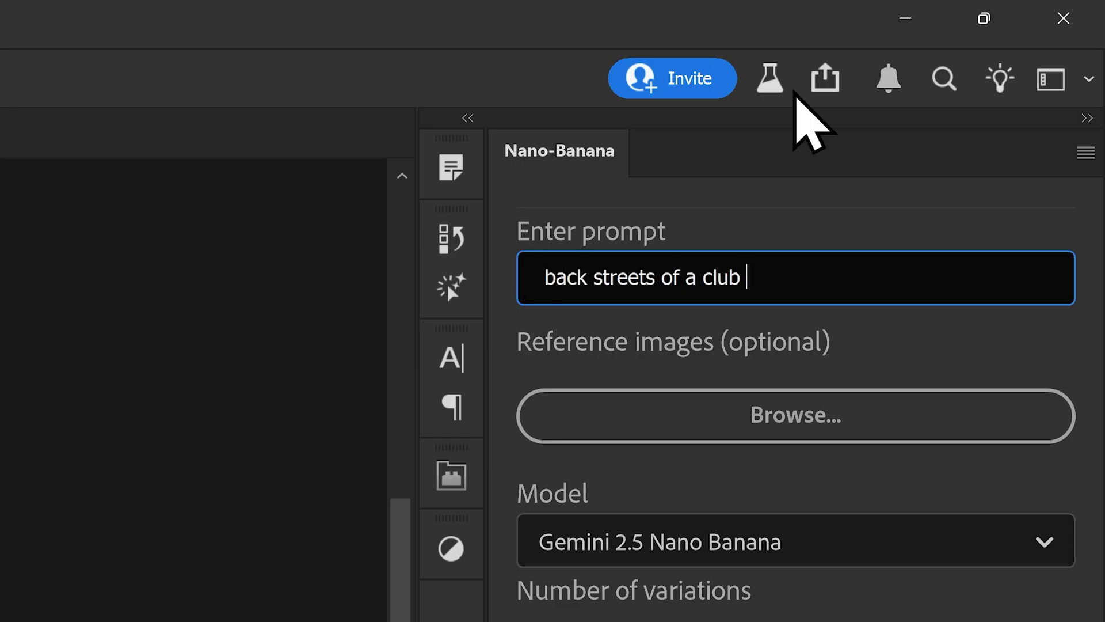
text(with a r)
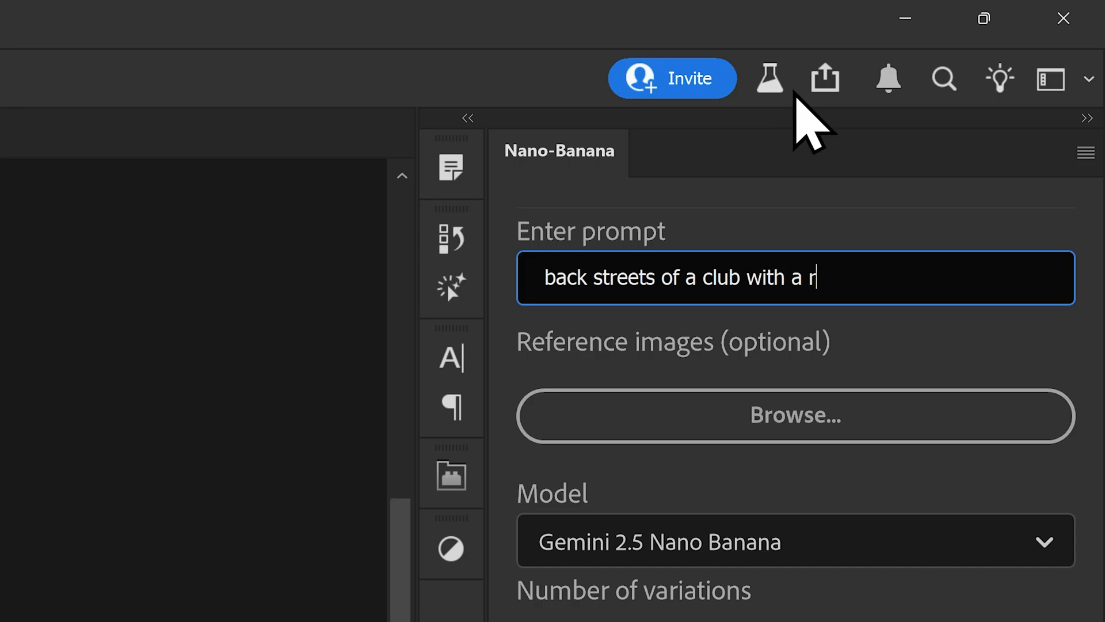
text(ainy night ti)
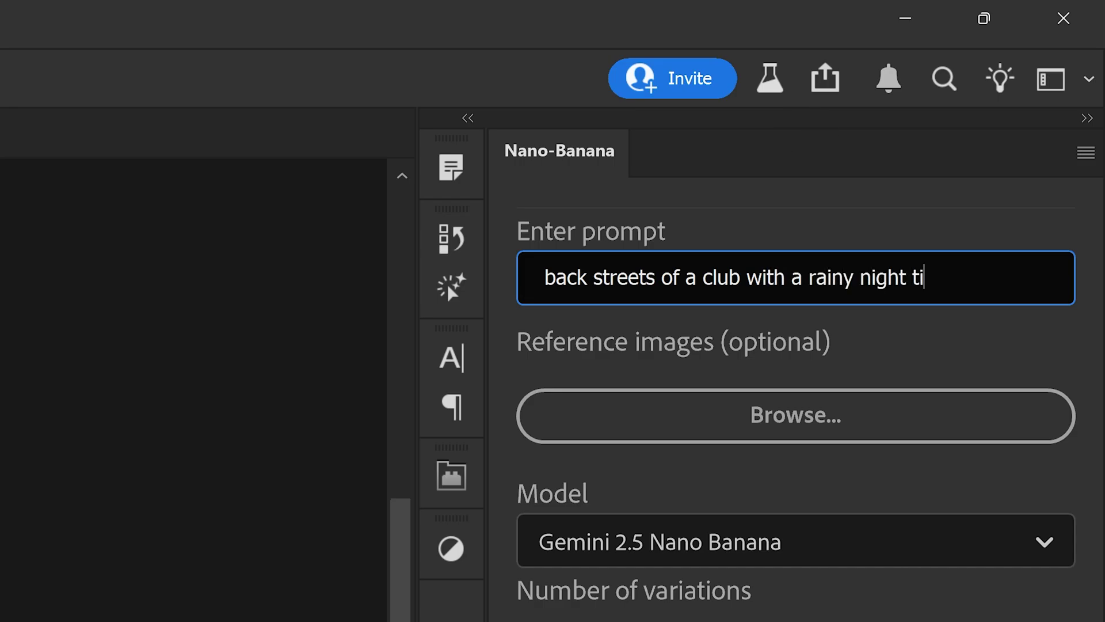
text(me vibe, water puddles)
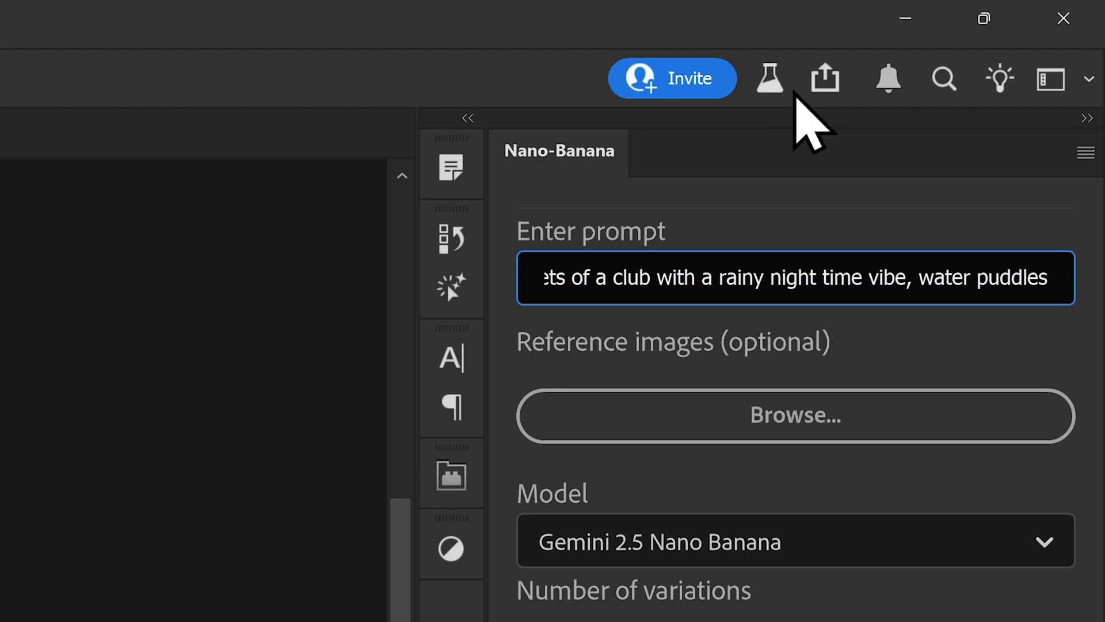
text( and a cyberp)
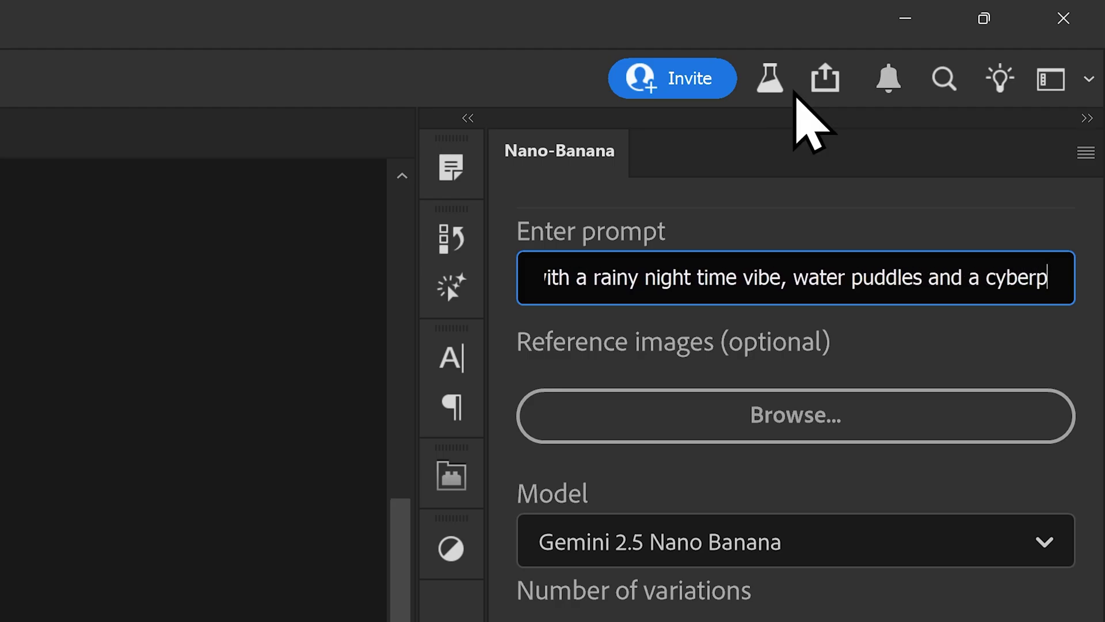
text(unk theme with neon re)
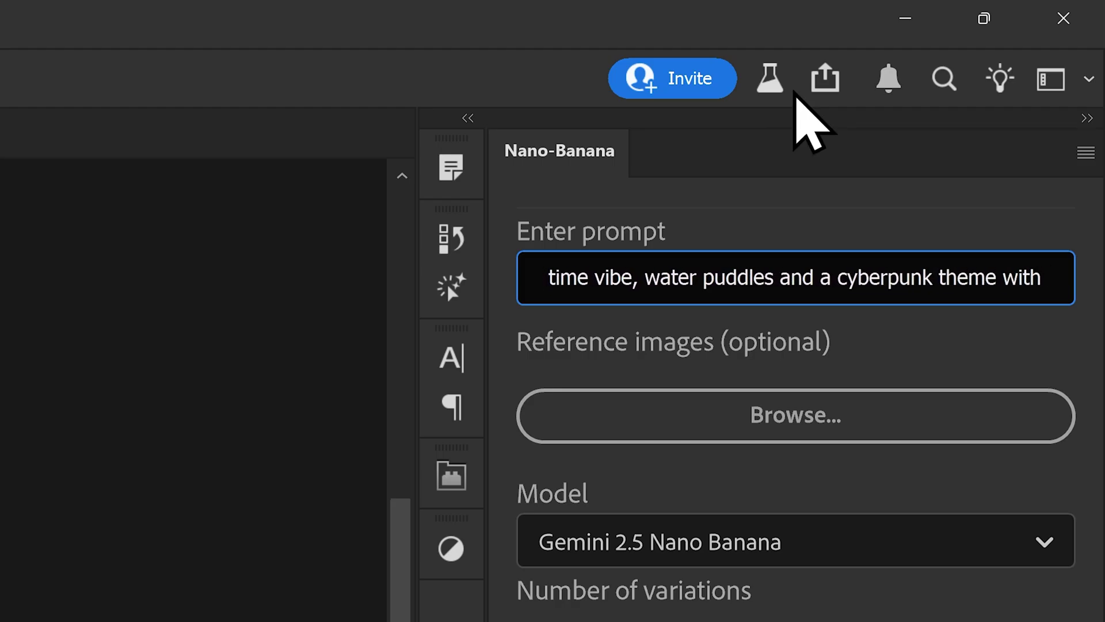
text(flections)
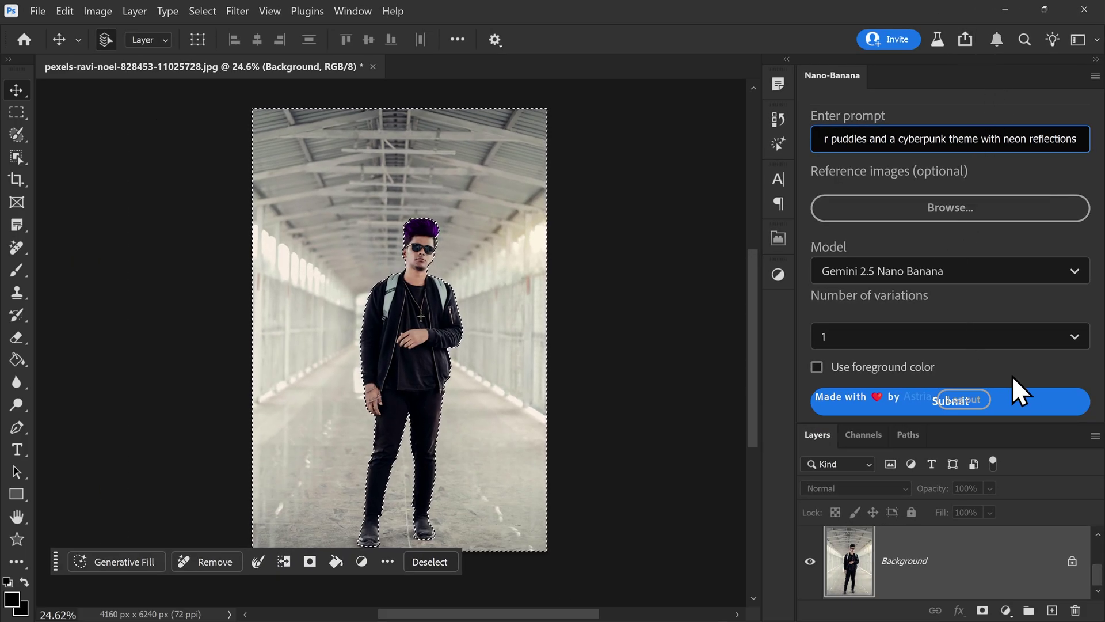
click(1043, 397)
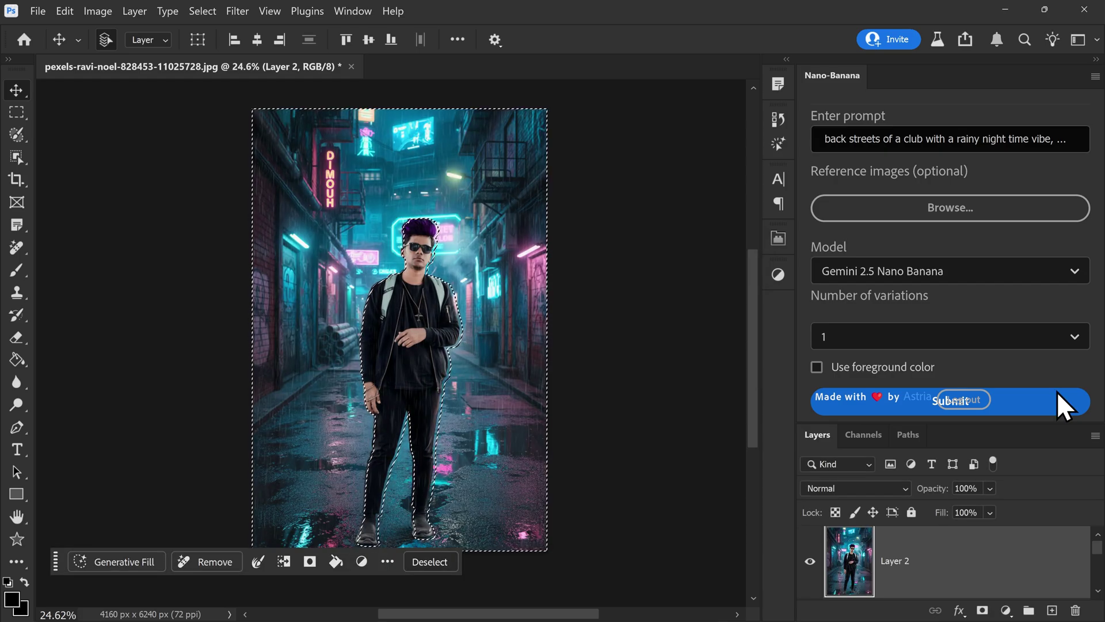
key(ctrl+d)
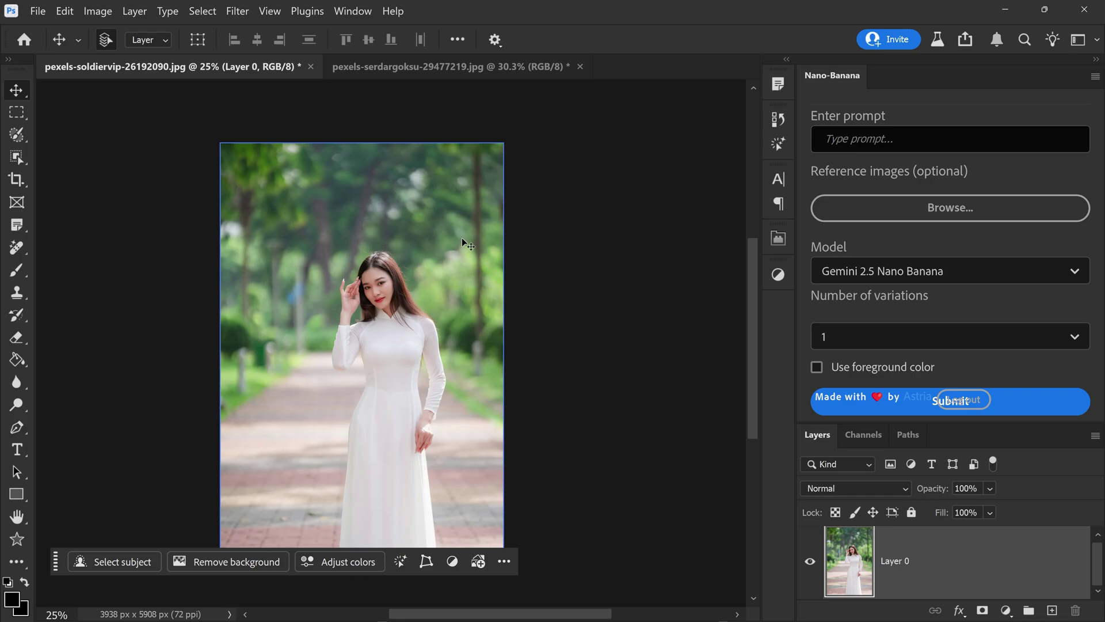
Remove the background from the photo of the woman in the white dress.
click(401, 62)
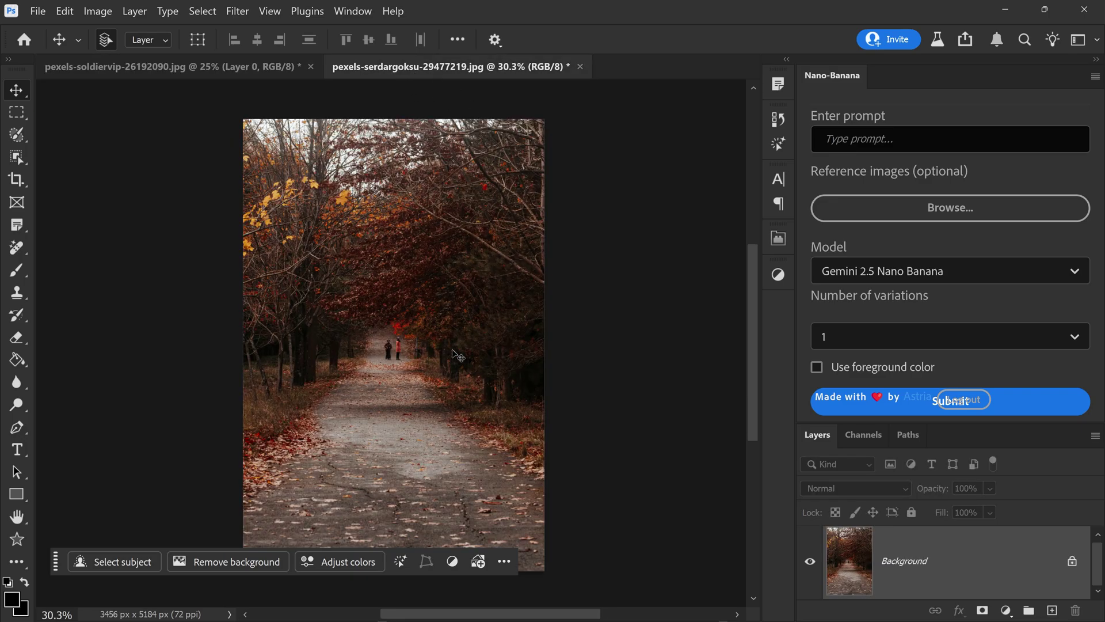
key(ctrl+Tab)
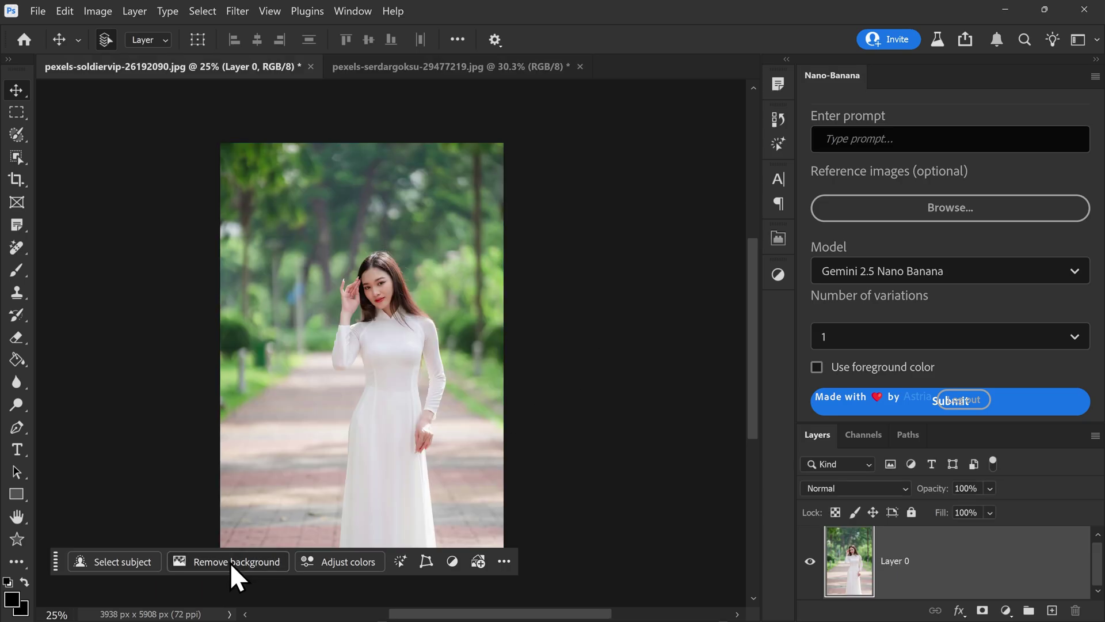
click(208, 563)
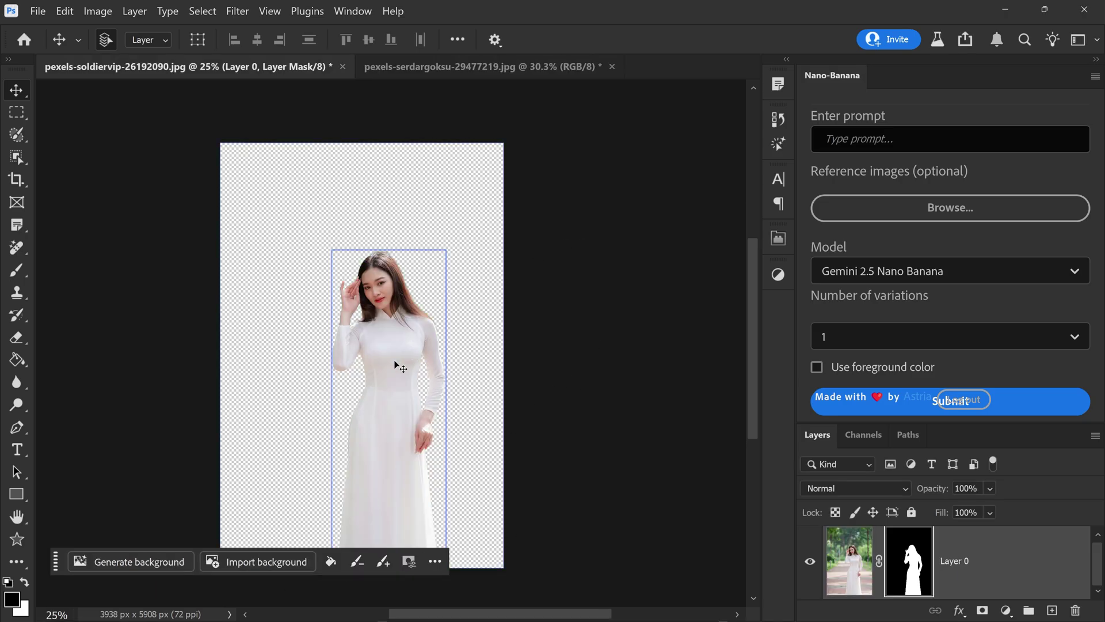
Bring the cut-out woman into the autumn path document as a new layer and return to the Move tool.
drag(390, 412, 403, 354)
key(t)
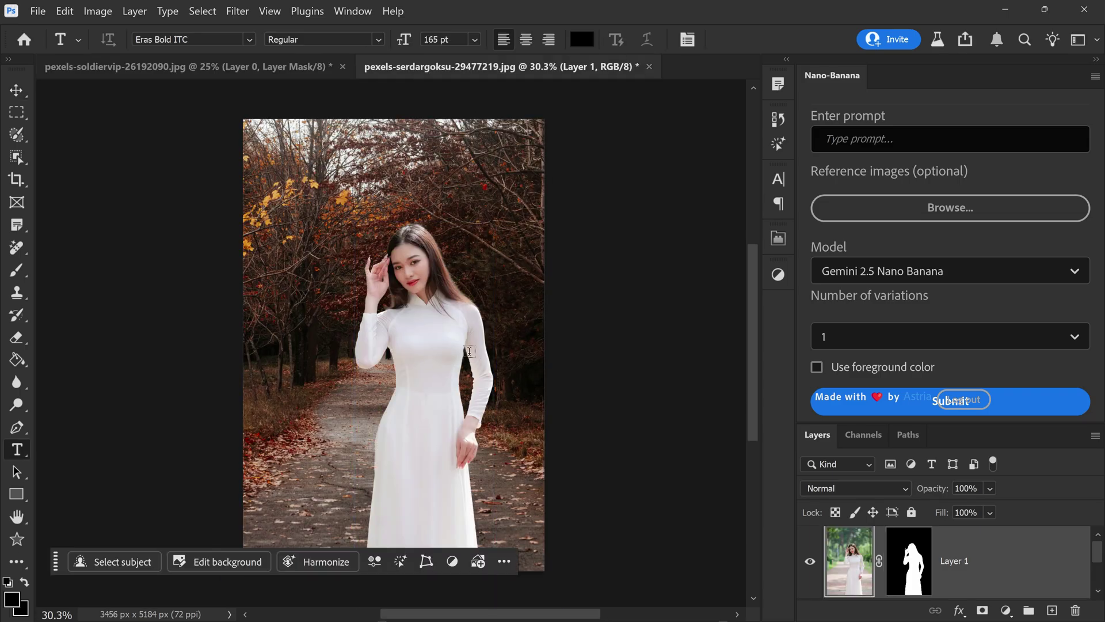
click(15, 93)
Scale the cut-out woman on Layer 1 down to about 89% and position her on the autumn path, reaching the photo's lower edge.
key(ctrl+t)
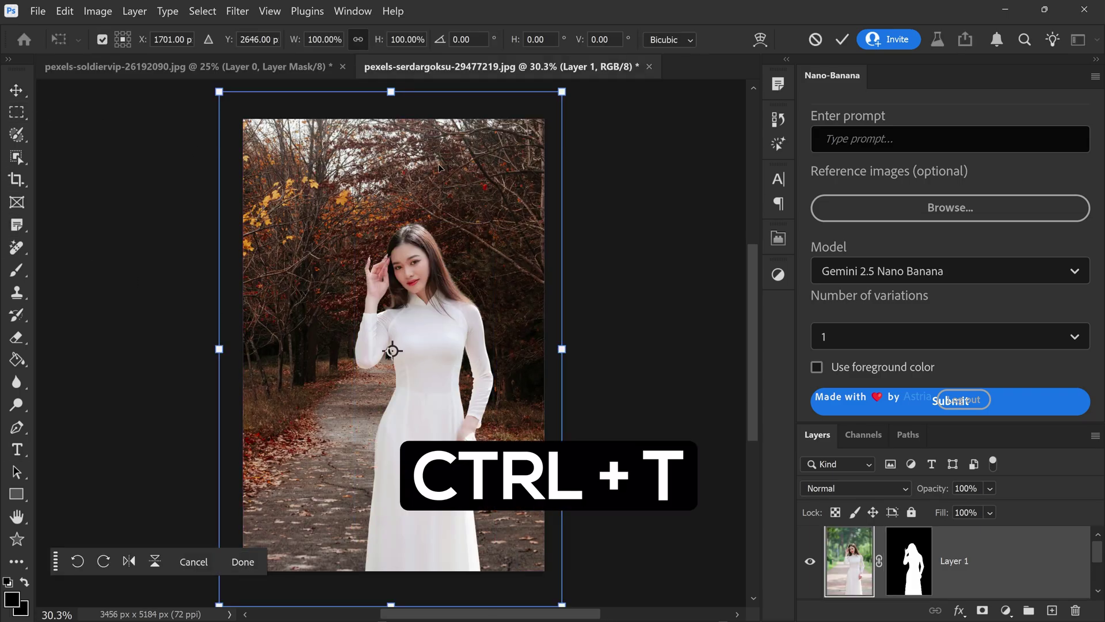
drag(391, 92, 421, 201)
drag(431, 254, 416, 219)
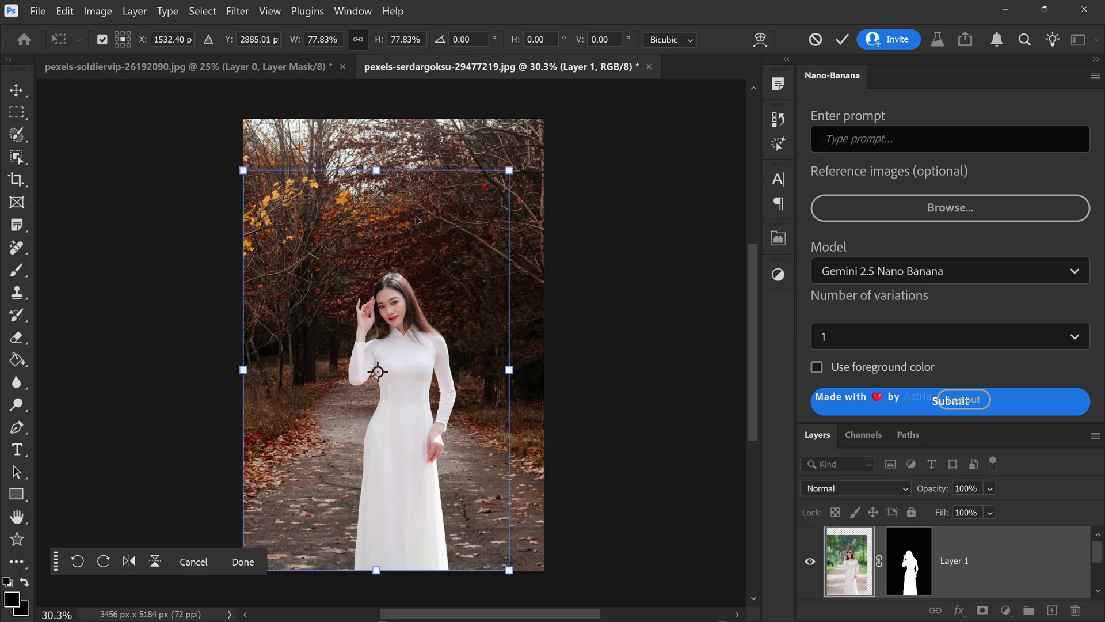
drag(376, 171, 423, 238)
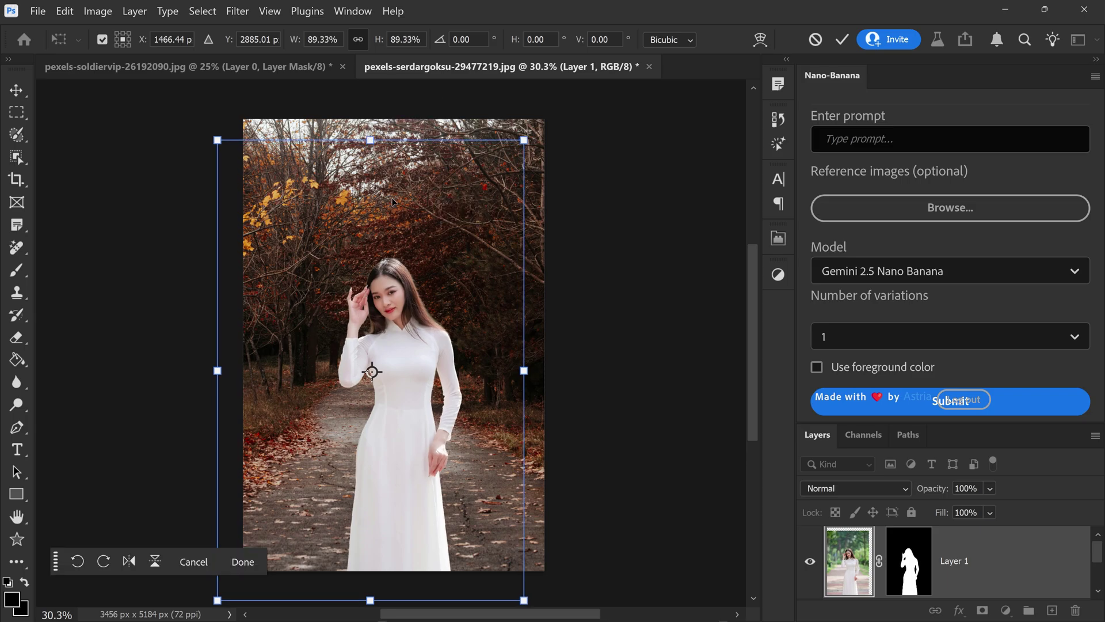
key(Return)
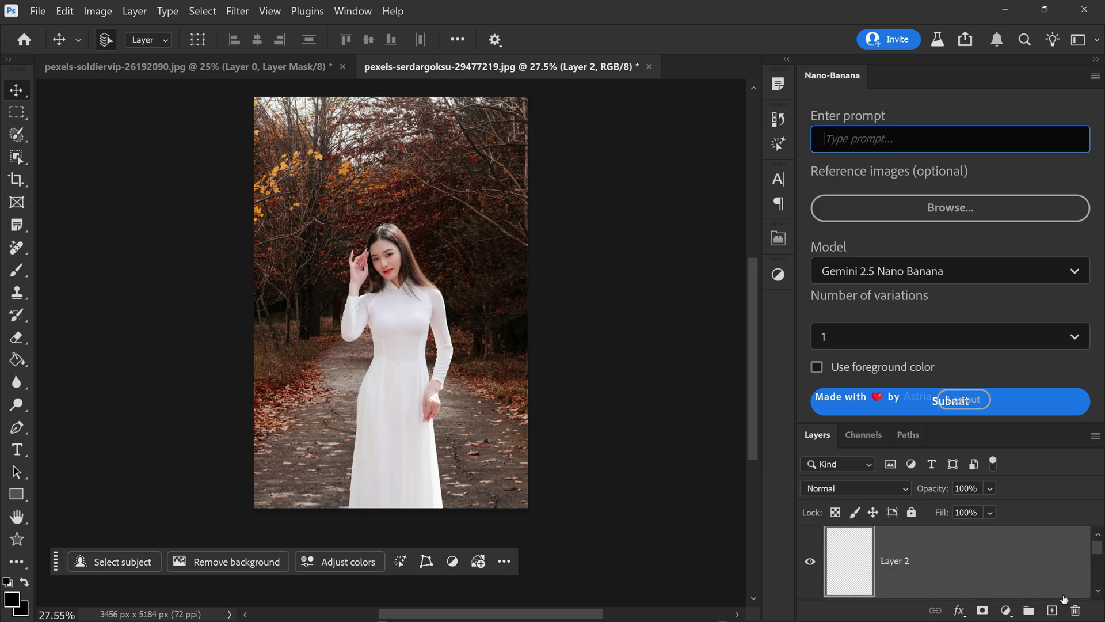
Delete the empty Layer 2 and unlock the Background layer of the autumn path.
click(1074, 610)
click(610, 273)
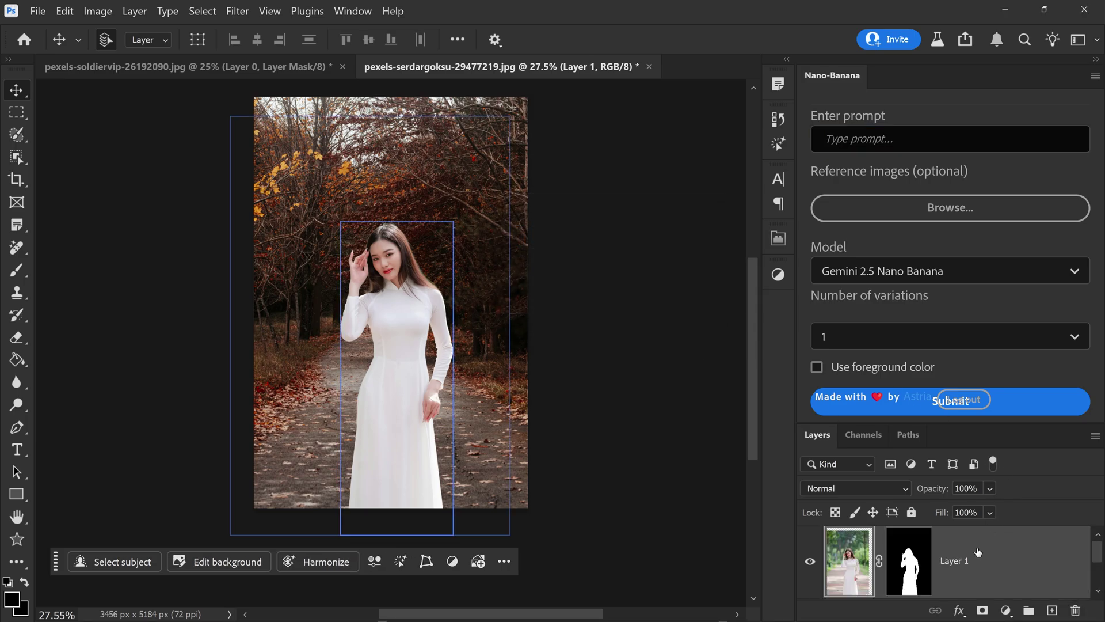
scroll(977, 551, down, 1)
click(953, 572)
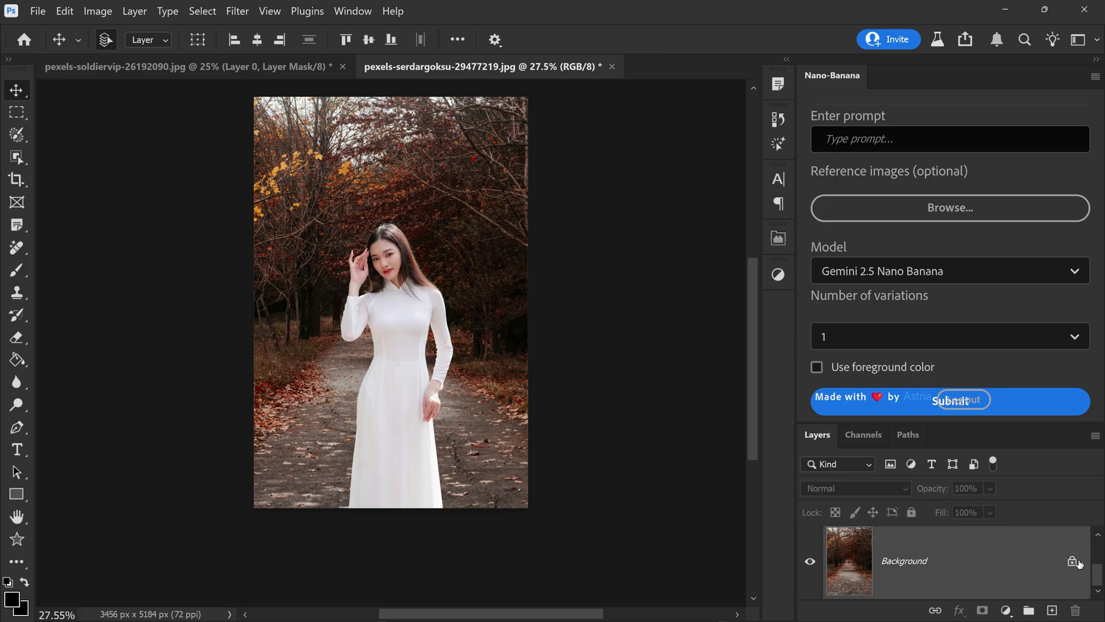
click(1073, 562)
scroll(1039, 561, up, 1)
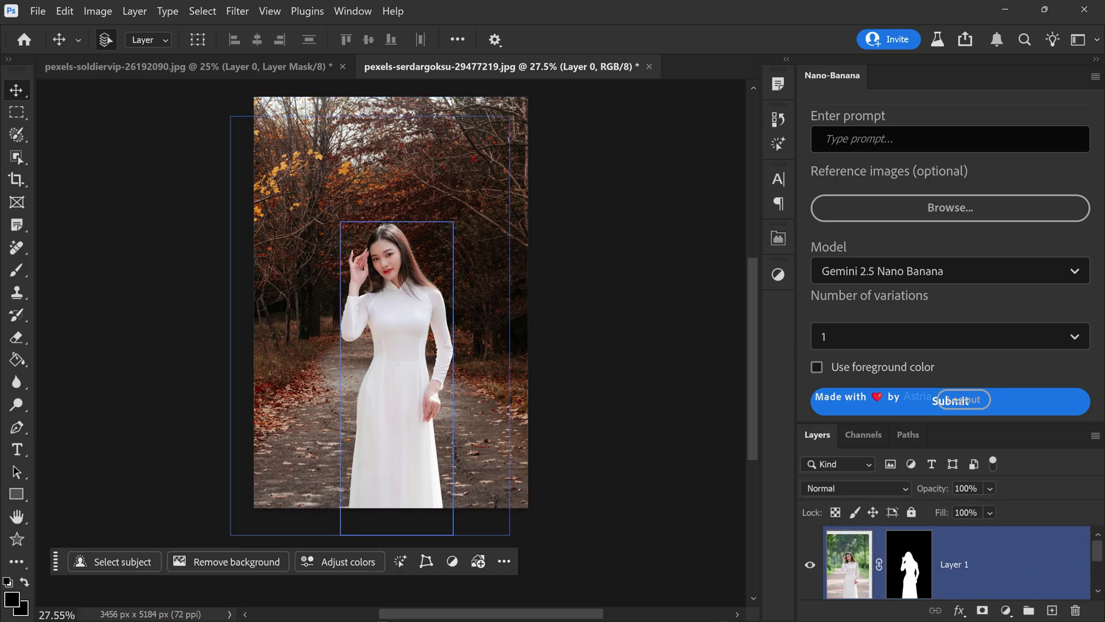
Combine the woman's Layer 1 and the autumn path's Layer 0 into a single Smart Object.
shift+click(990, 565)
scroll(992, 564, down, 1)
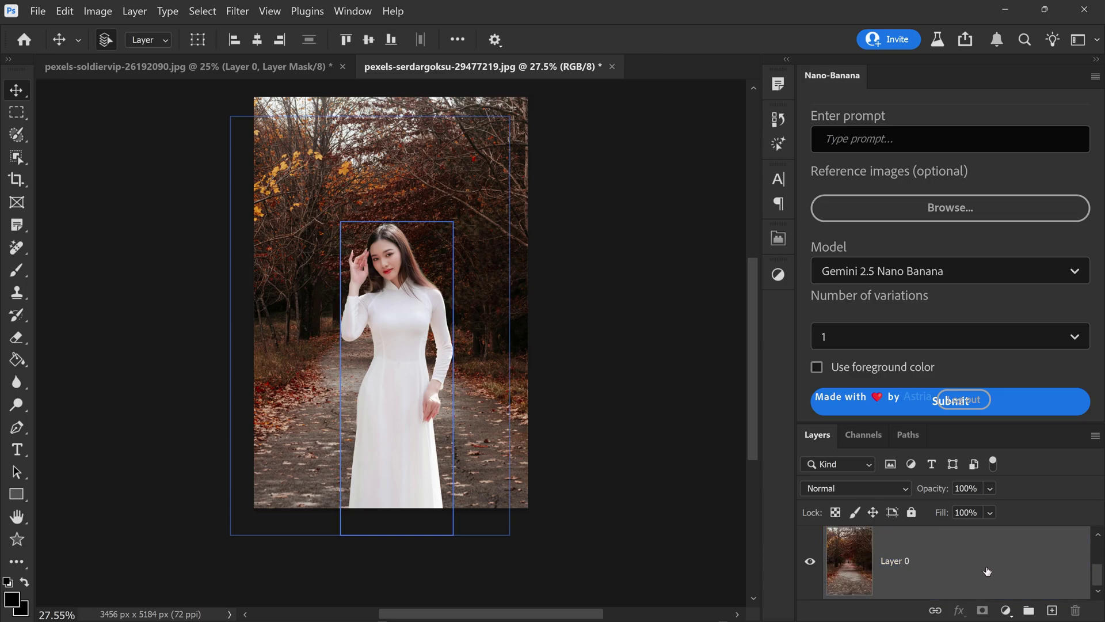
right_click(992, 564)
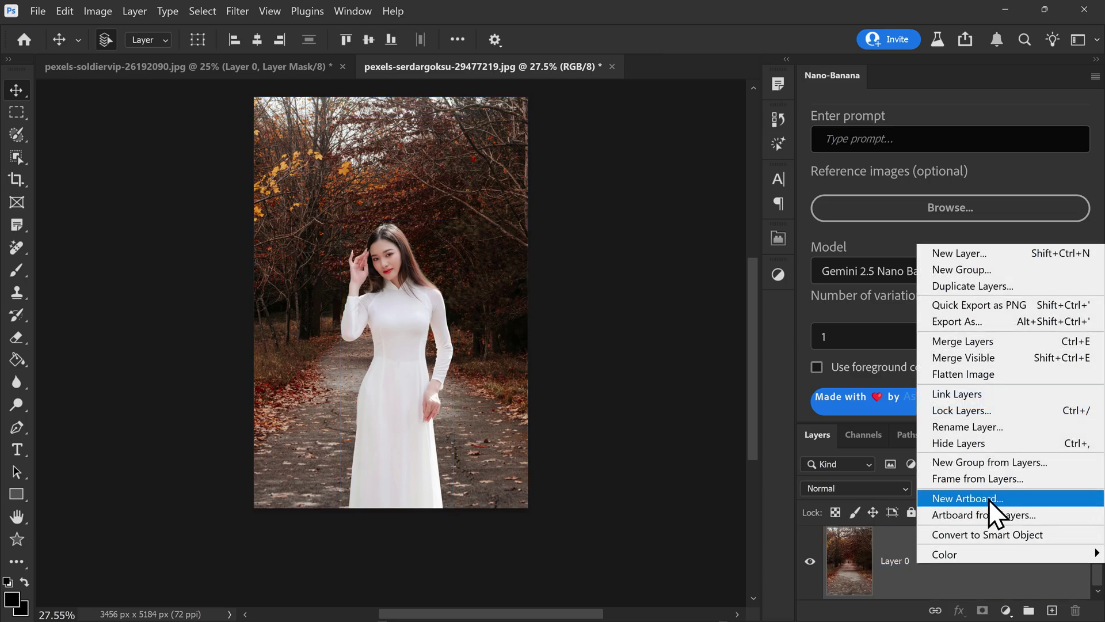
click(985, 534)
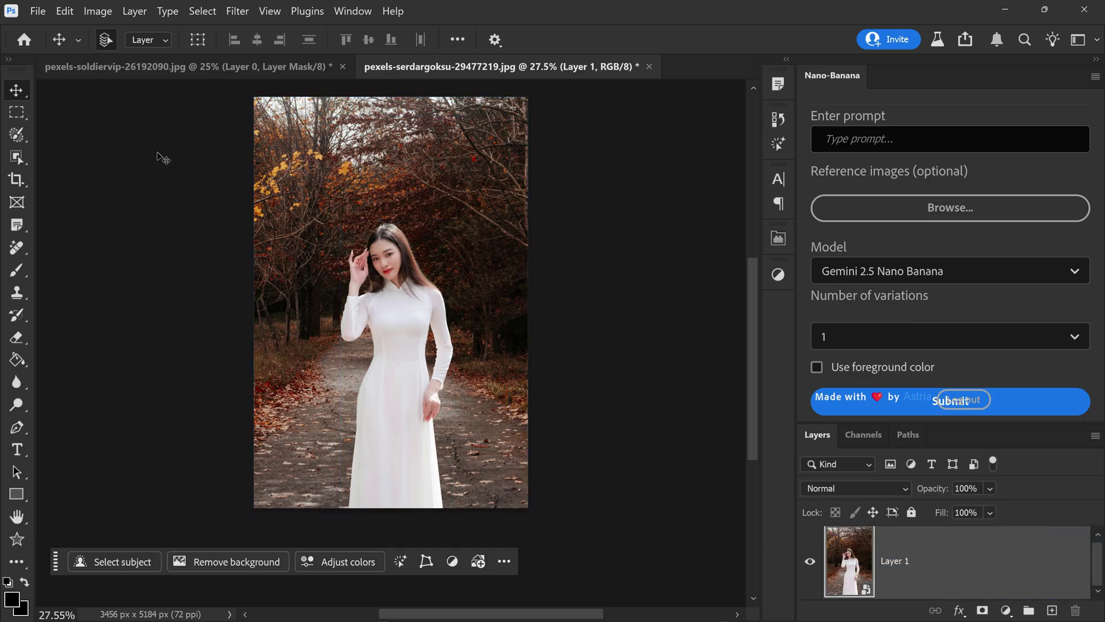
Paint a loose selection over the whole woman with the 500 px Selection Brush and return to the Move tool.
click(16, 135)
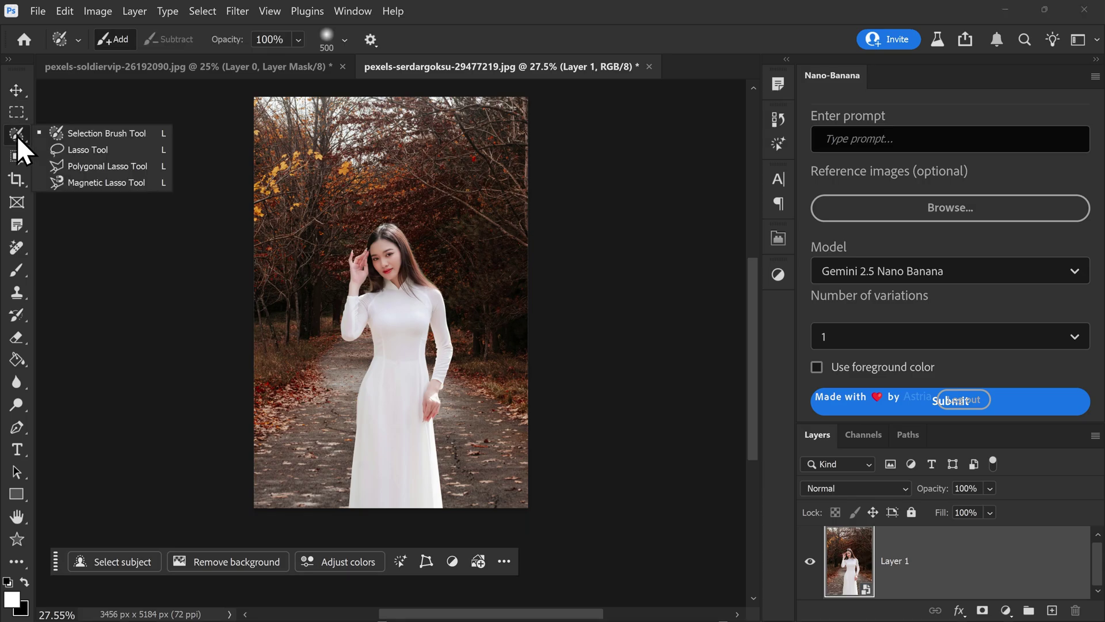
click(98, 130)
click(345, 39)
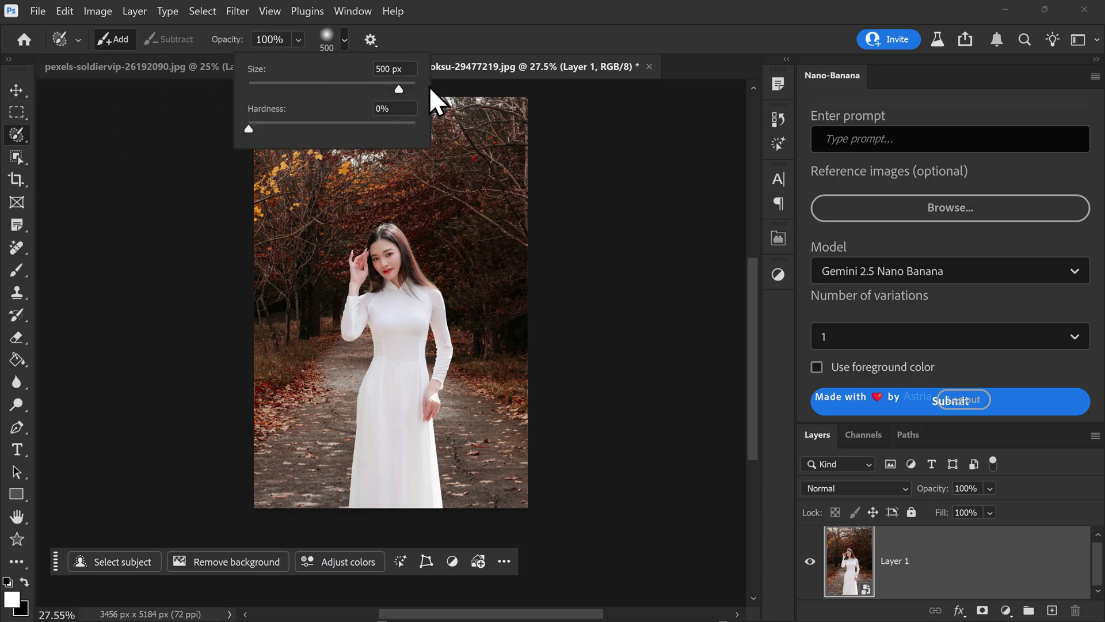
click(446, 16)
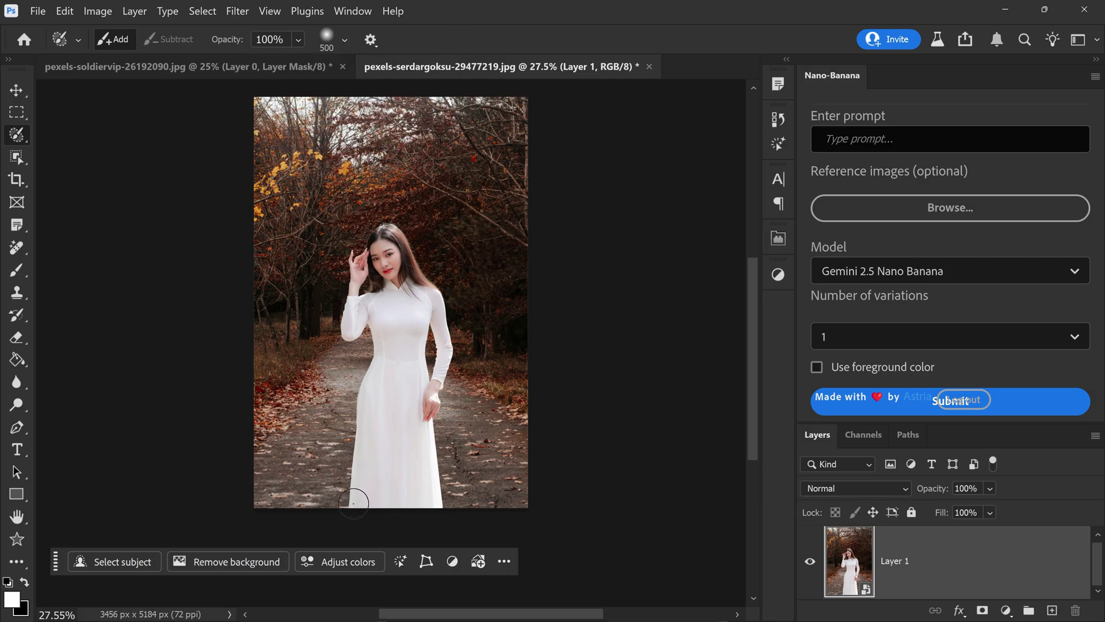
mouse_move(351, 492)
mouse_down()
mouse_move(362, 385)
mouse_move(341, 293)
mouse_move(364, 240)
mouse_move(408, 237)
mouse_move(437, 295)
mouse_move(442, 505)
mouse_move(369, 507)
mouse_up()
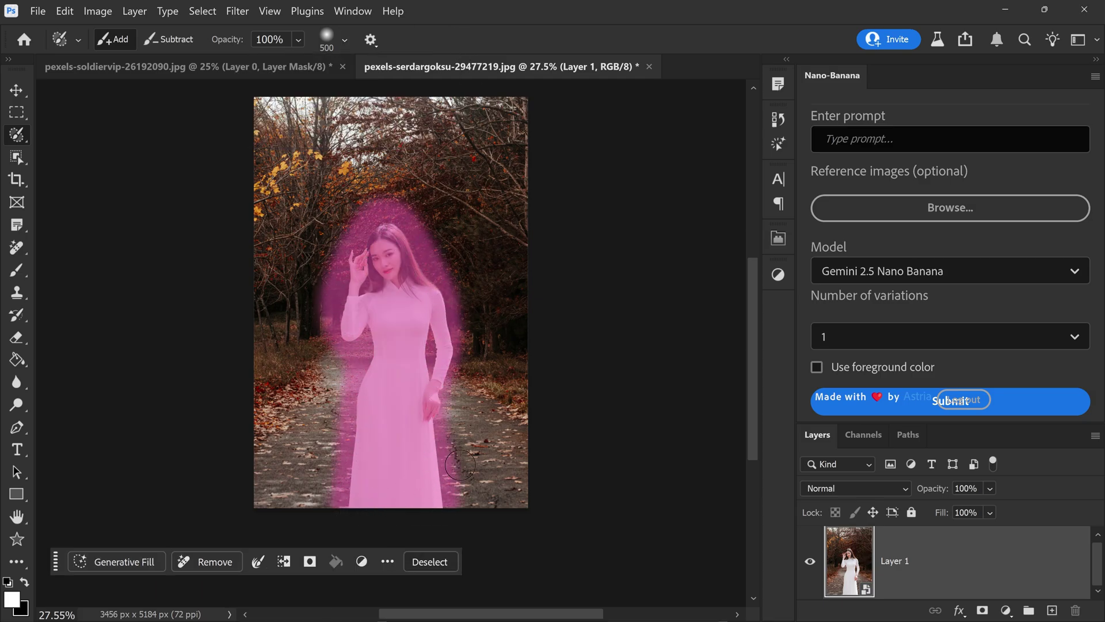
drag(445, 421, 449, 338)
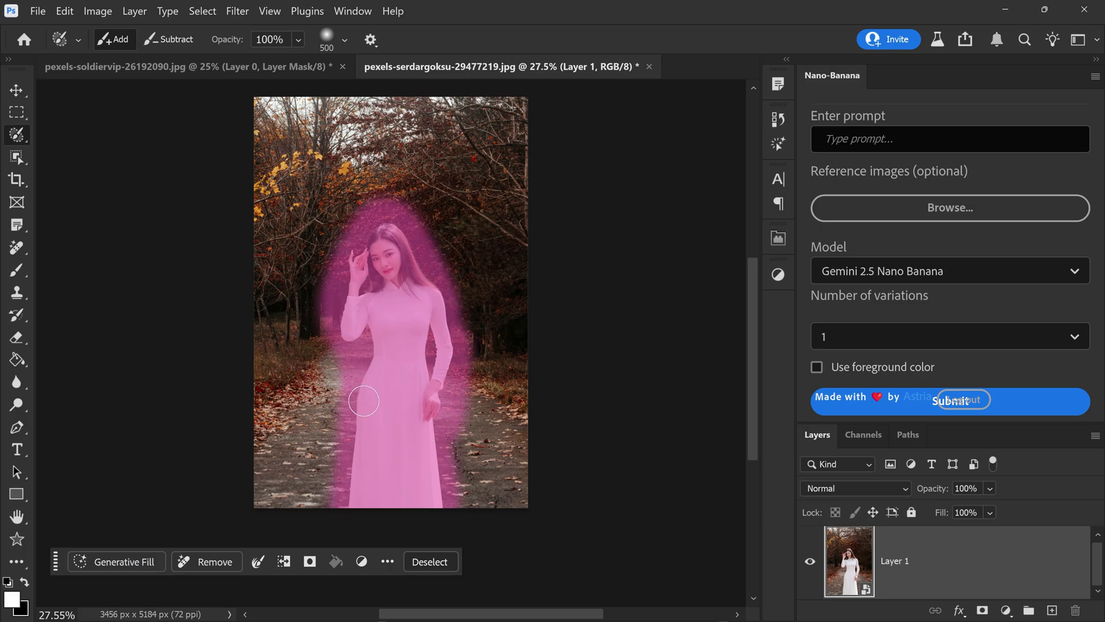
click(29, 89)
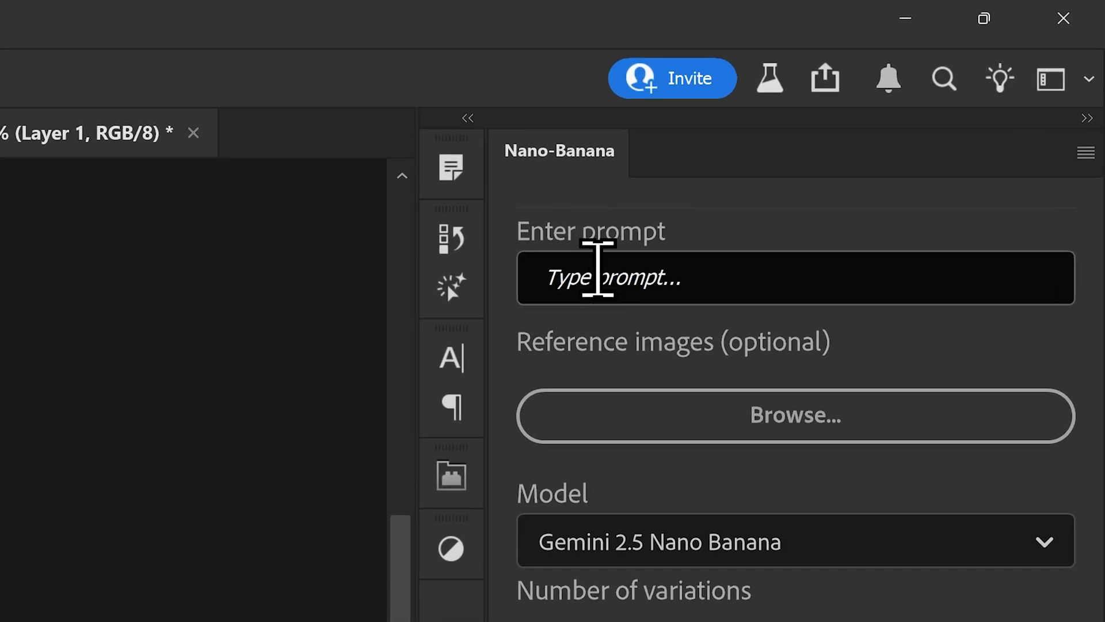
Enter the prompt "Blend subject naturally with matching lighting and shadows, full body in sharp focus, cinematic depth of field, seamless harmony between subject and environment.".
click(687, 237)
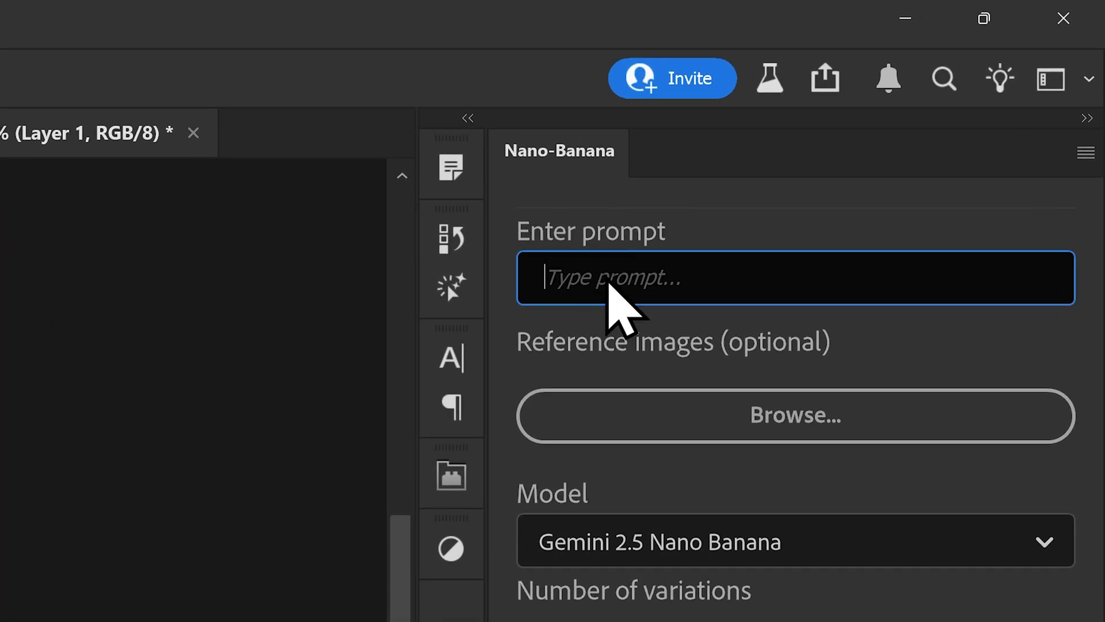
key(ctrl+v)
key(ctrl+a)
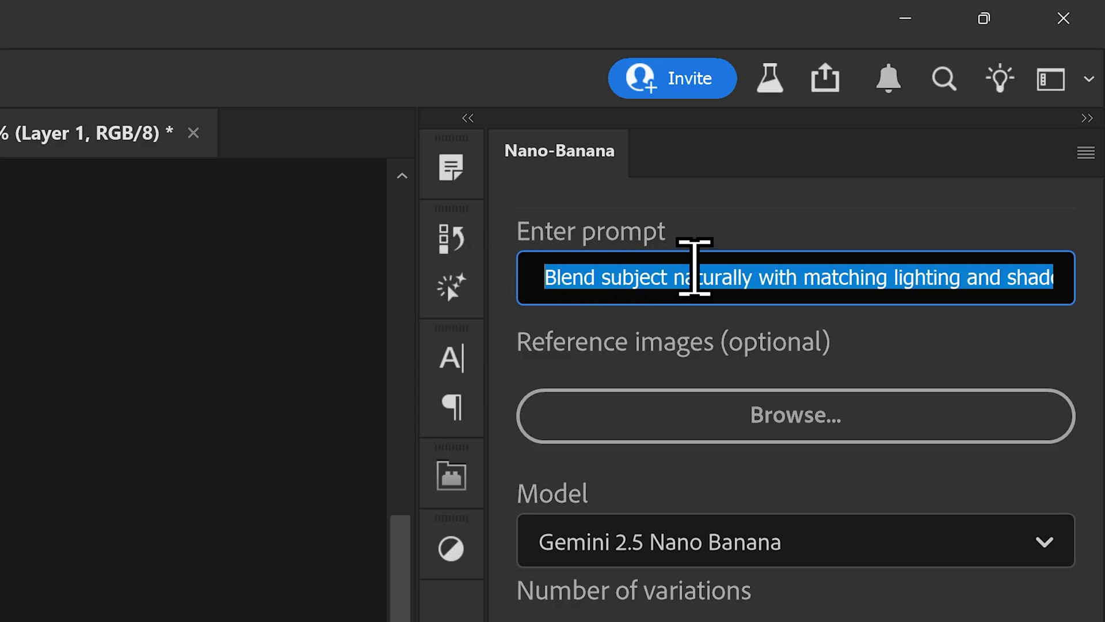
click(714, 265)
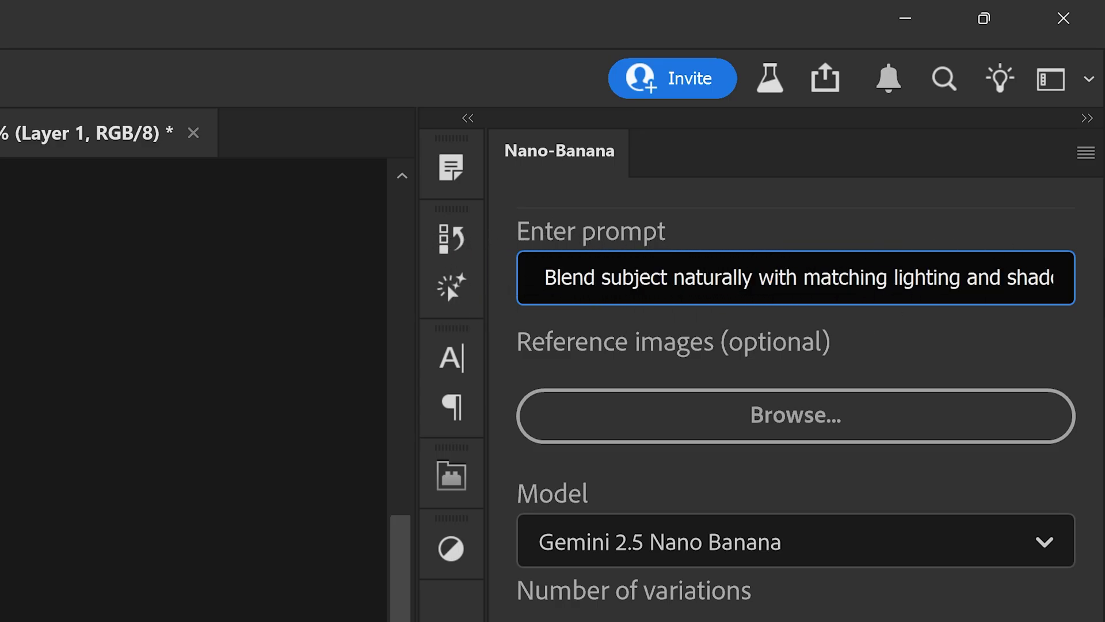
Read through the blending prompt to its end to check the wording.
key(Right)
key(Right)
key(Right)
key(Right)
key(Right)
key(Right)
key(Right)
key(Right)
key(Right)
key(Right)
key(Right)
key(Right)
key(Right)
key(Right)
key(Right)
key(Right)
key(Right)
key(Right)
key(Right)
key(Right)
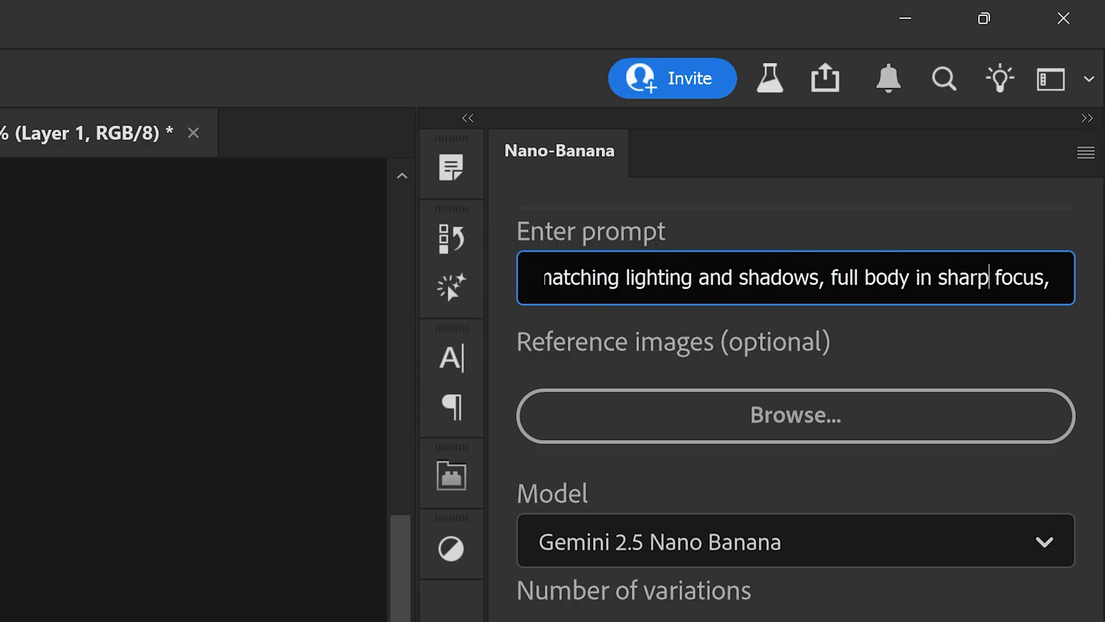
key(Right)
key(Right)
key(Right)
key(Right)
key(Right)
key(Right)
key(Right)
key(Right)
key(Right)
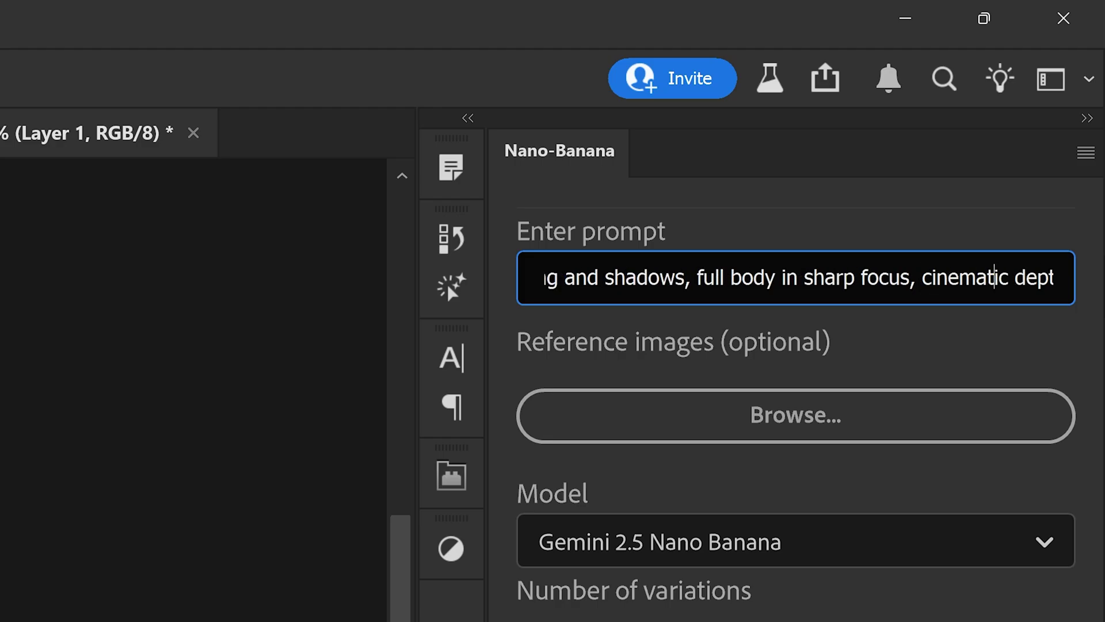
key(Right)
key(Right)
key(Right)
key(Right)
key(Right)
key(Right)
key(Right)
key(Right)
key(Right)
key(Right)
key(Right)
key(Right)
key(Right)
key(Right)
key(Right)
key(Right)
key(Right)
key(Right)
key(Right)
key(Right)
key(Right)
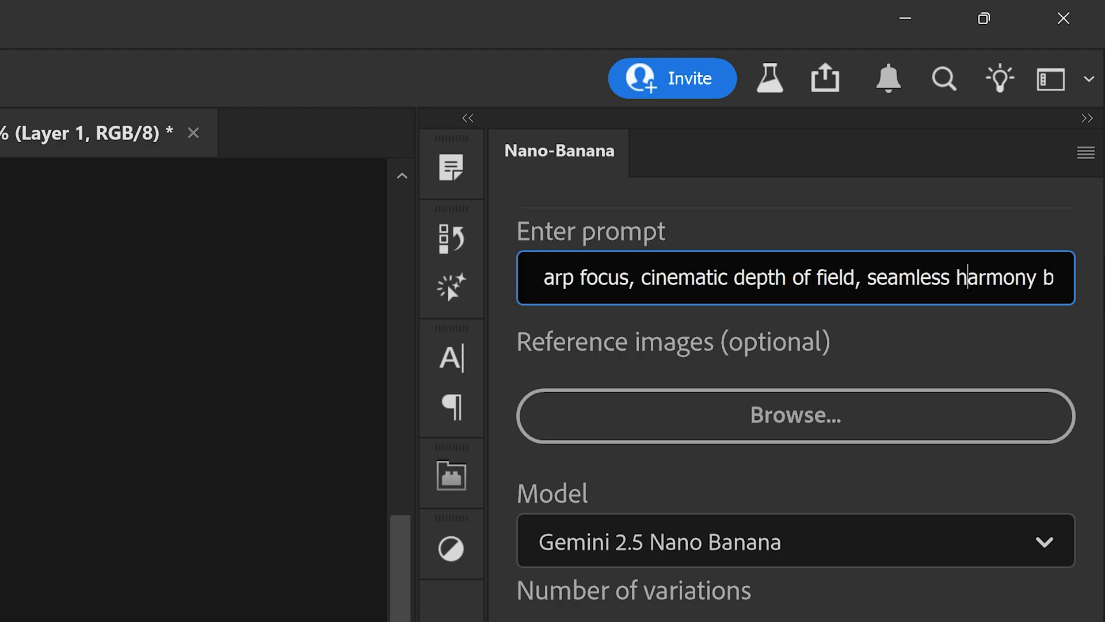
key(Right)
key(Right)
key(Right)
key(Right)
key(Right)
key(Right)
key(Right)
key(Right)
key(Right)
key(Right)
key(Right)
key(Right)
key(Right)
key(Right)
key(Right)
key(Right)
key(Right)
key(Right)
key(Right)
key(Right)
key(Right)
key(Right)
key(Right)
key(Right)
key(Right)
key(Right)
key(Right)
key(Right)
key(Right)
key(Right)
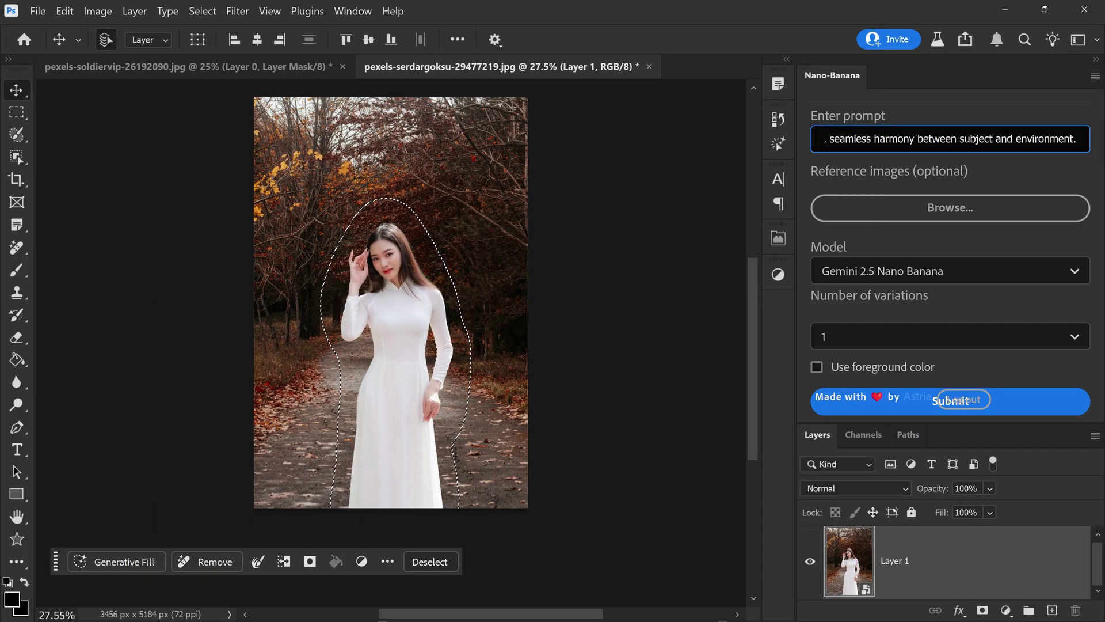
Generate the blended composite of the woman from the entered prompt and deselect.
click(1034, 401)
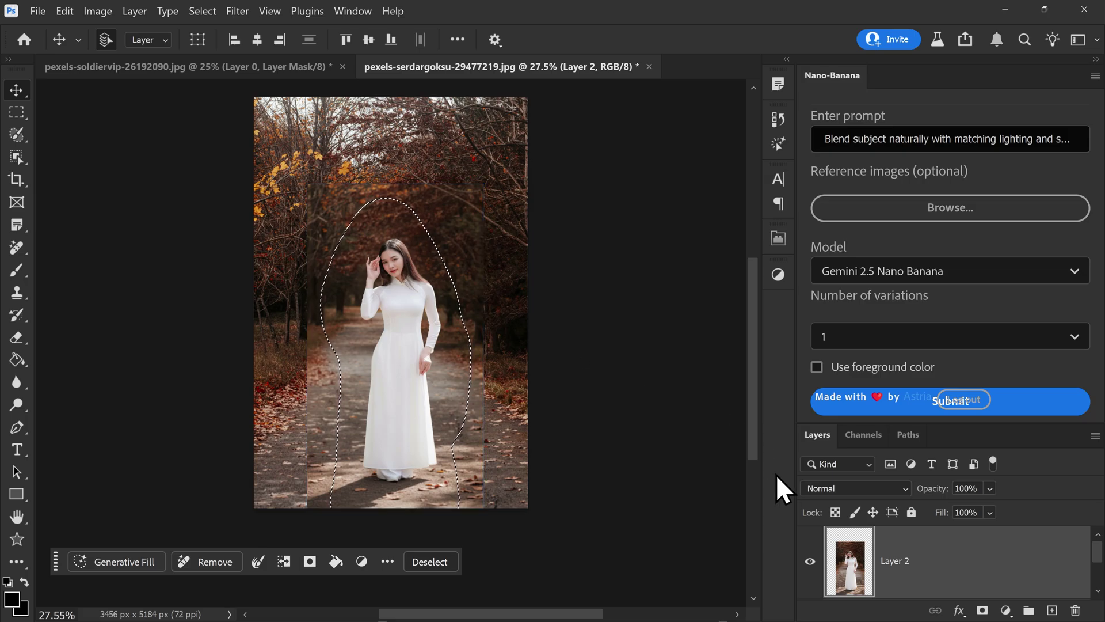
key(ctrl+d)
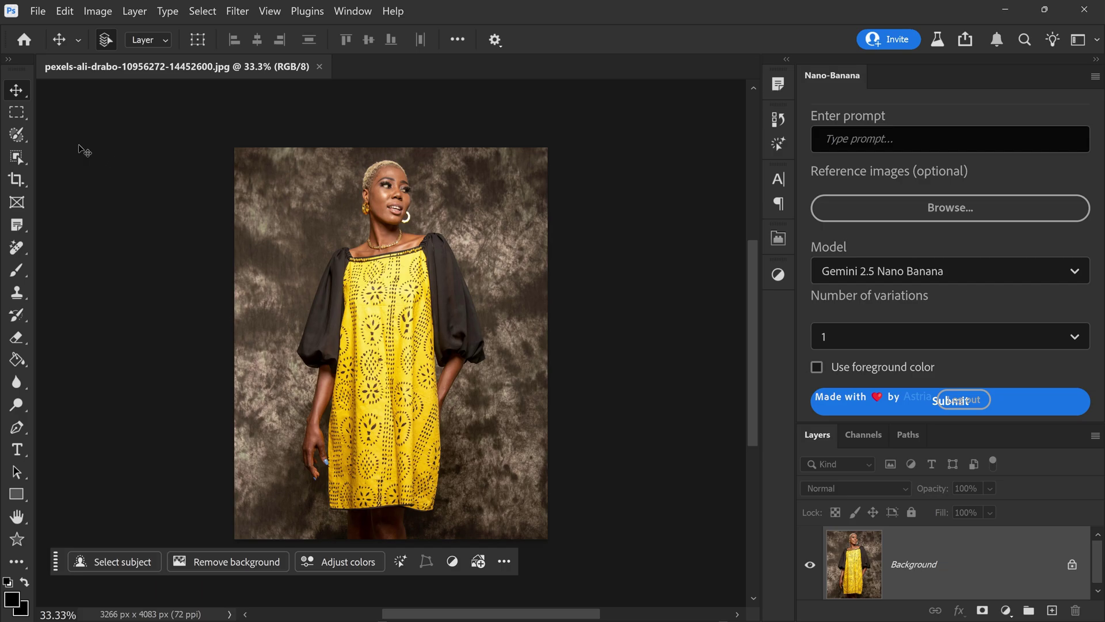
In the yellow dress photo, paint a selection over the dress with the Selection Brush and return to the Move tool.
click(24, 137)
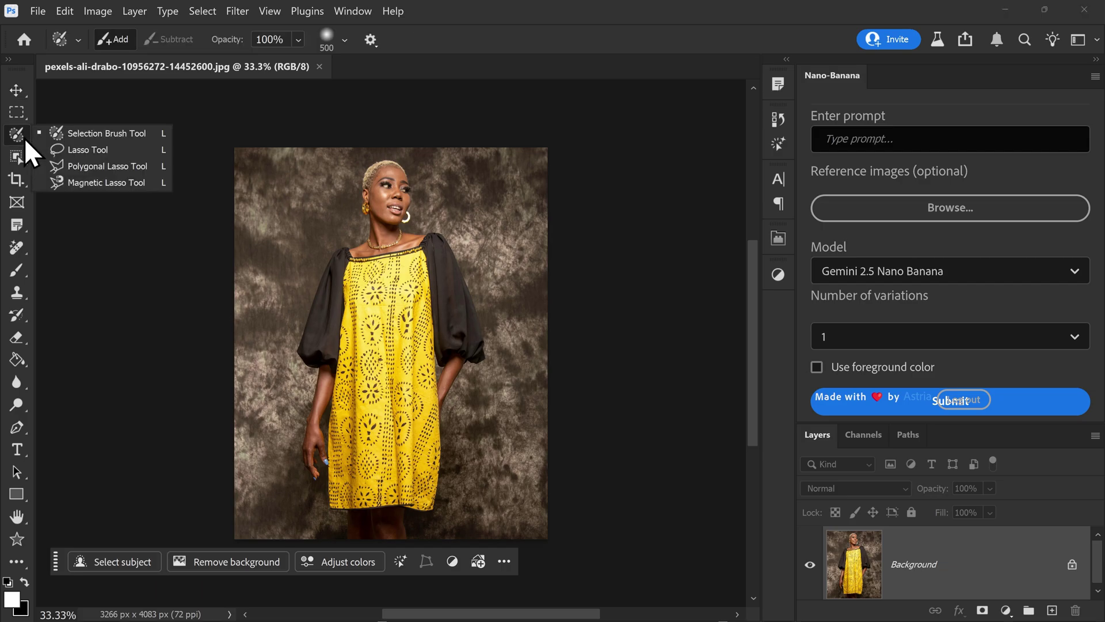
click(81, 133)
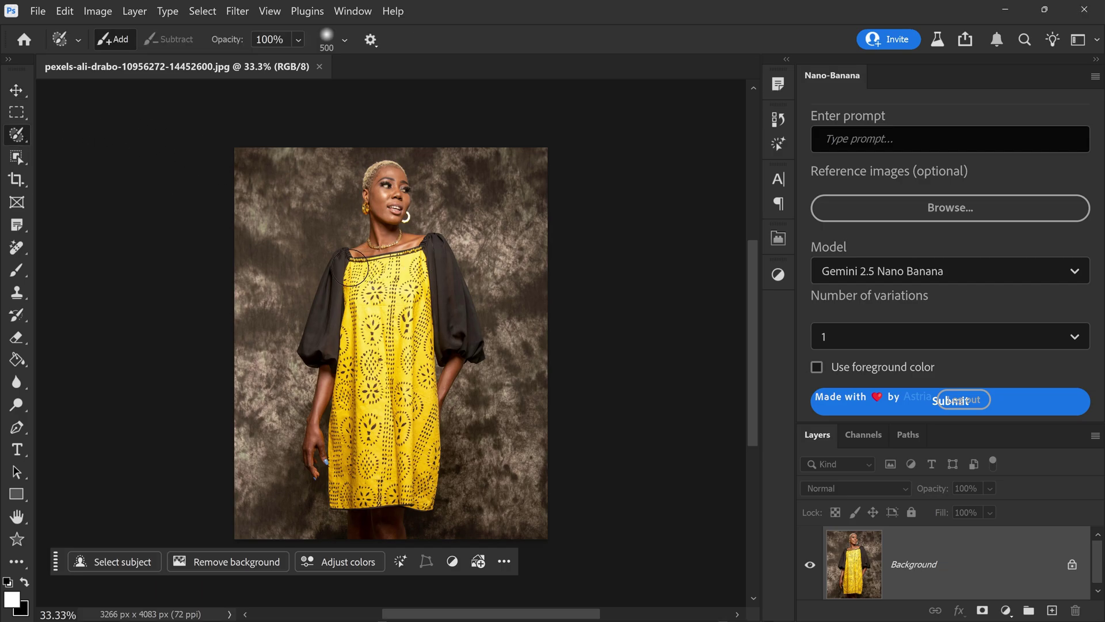
mouse_move(348, 266)
mouse_down()
mouse_move(428, 297)
mouse_move(435, 472)
mouse_move(337, 513)
mouse_move(336, 375)
mouse_move(445, 320)
mouse_up()
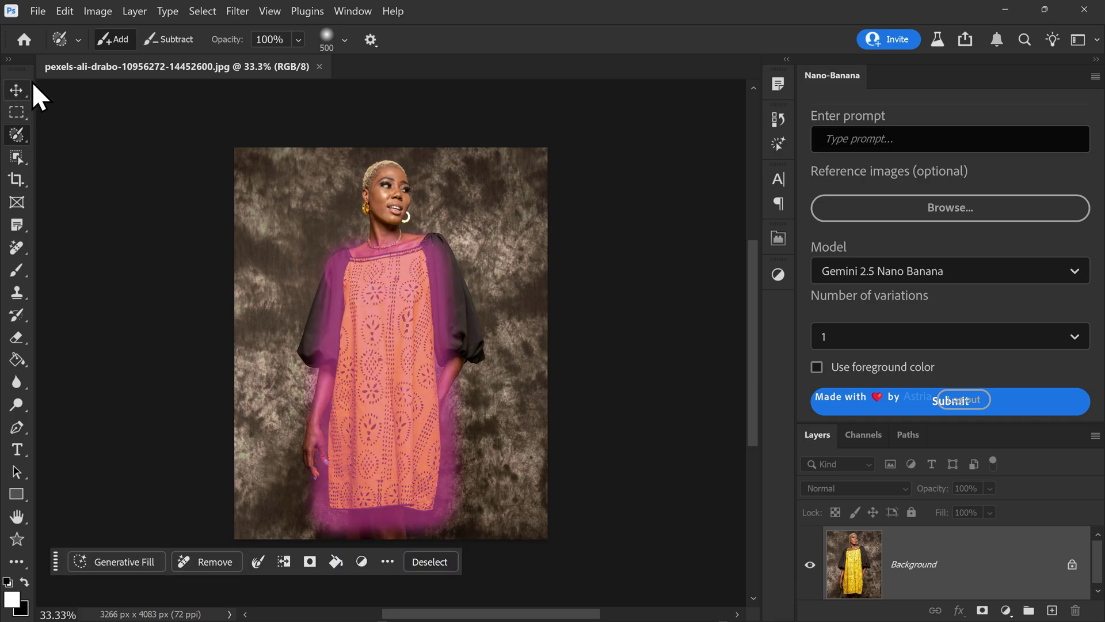
click(16, 91)
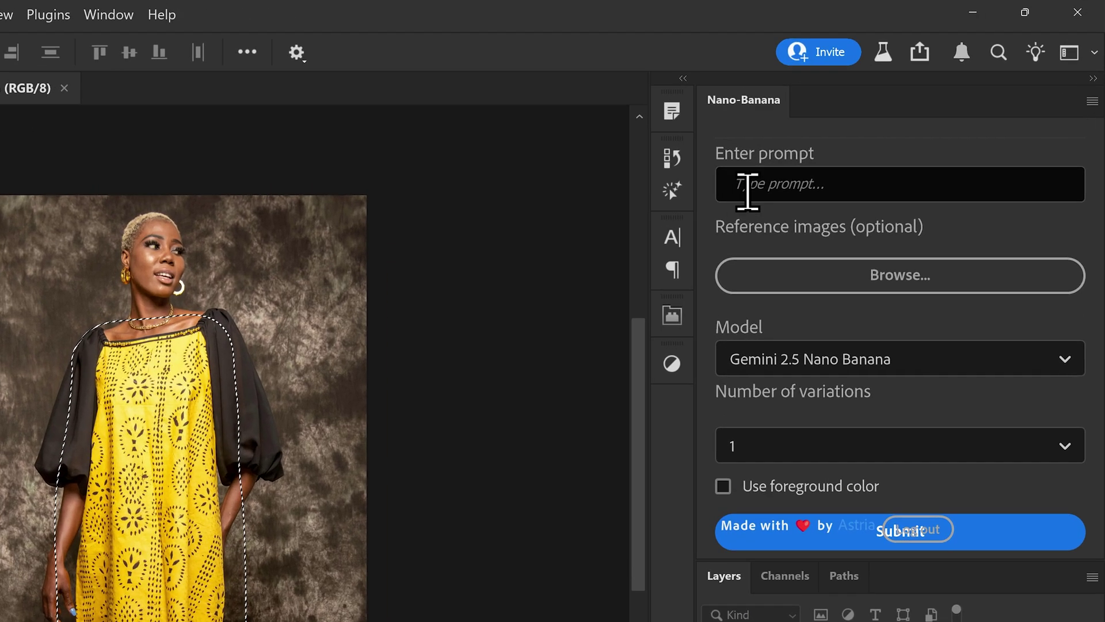
Enter a prompt starting "Transform the dress fabric into an abstract red rose pattern, flowing artistic design" and ending "vibrant but elegant.".
click(869, 144)
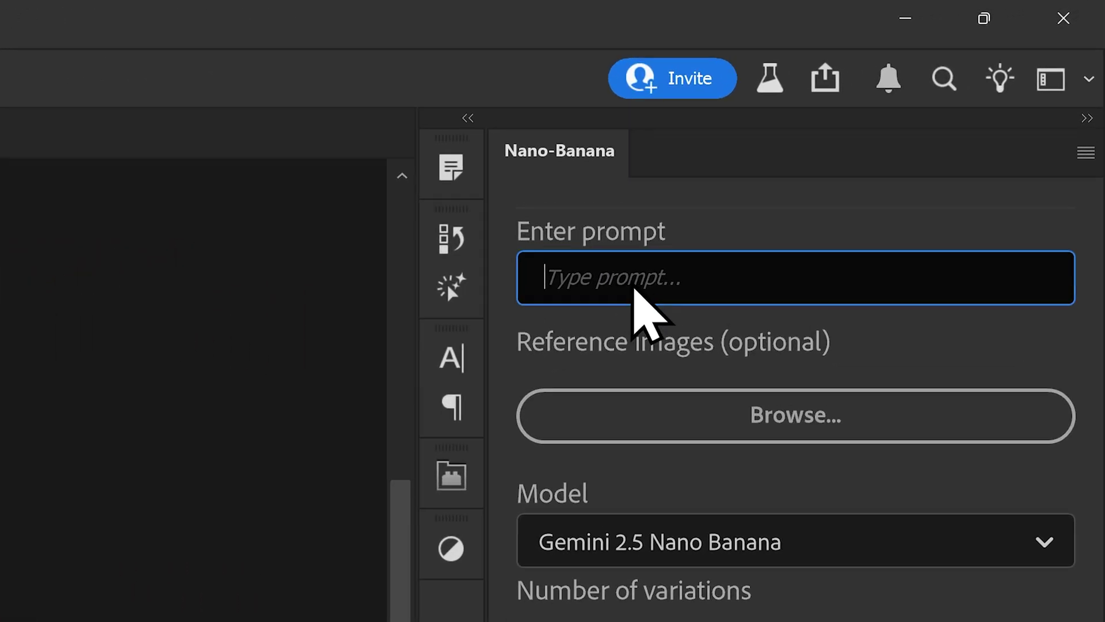
key(ctrl+v)
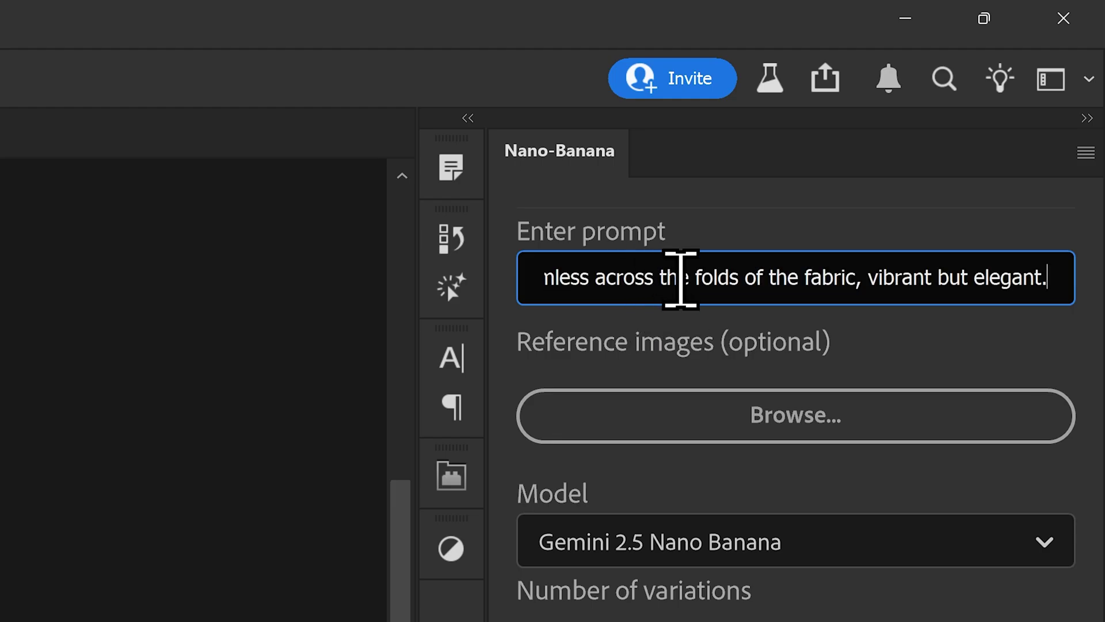
click(678, 271)
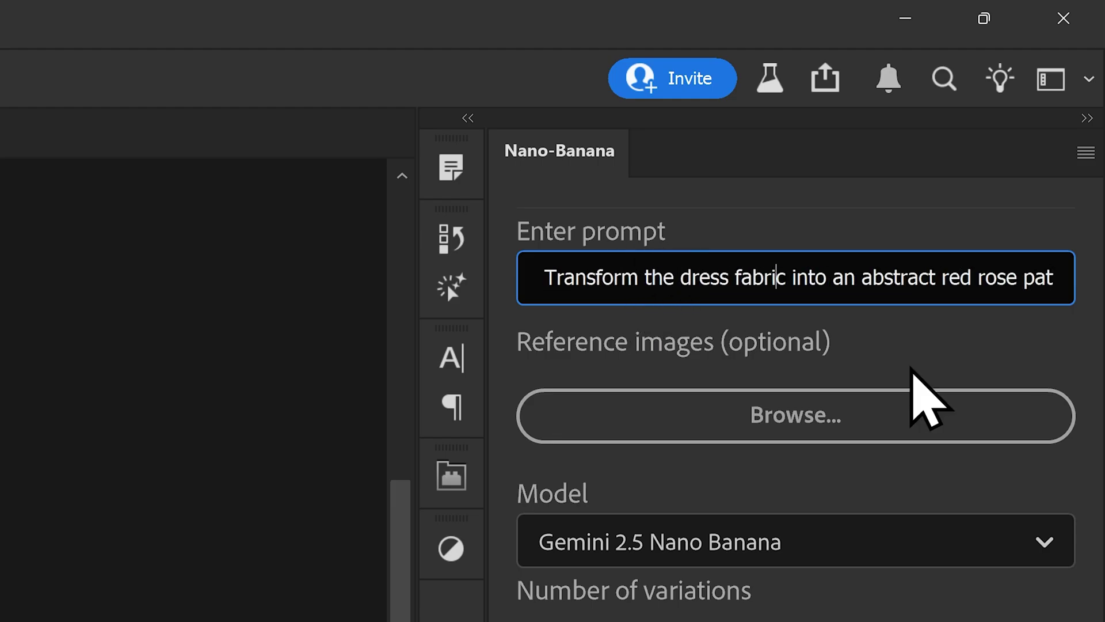
Read through the dress fabric prompt to its end to check the wording.
key(Right)
key(Right)
key(Right)
key(Right)
key(Right)
key(Right)
key(Right)
key(Right)
key(Right)
key(Right)
key(Right)
key(Right)
key(Right)
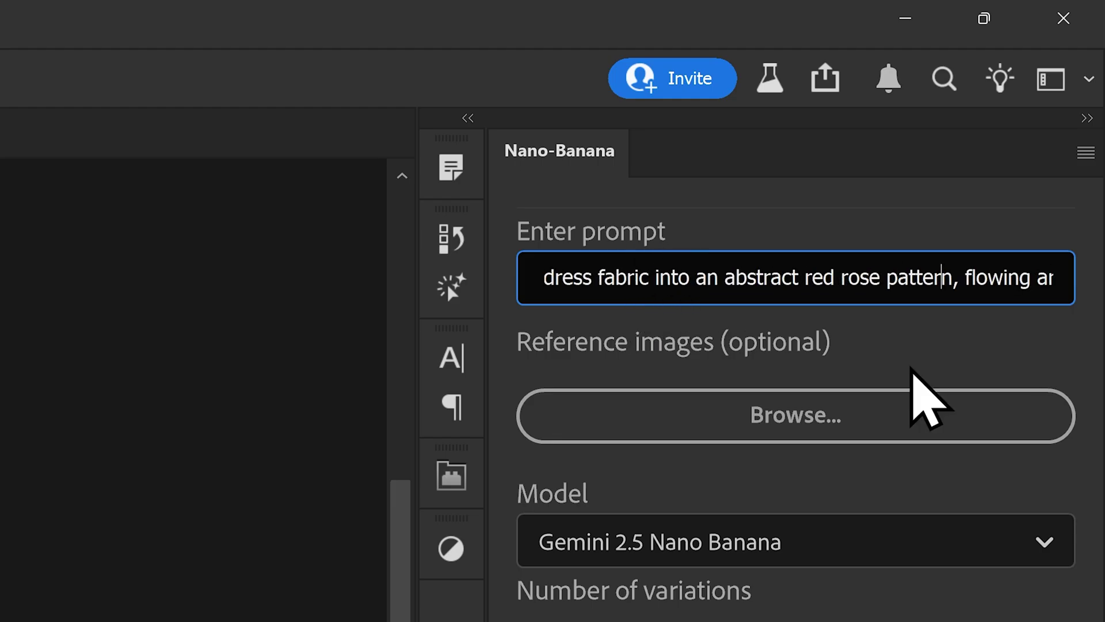
key(Right)
key(Right)
key(Right)
key(Right)
key(Right)
key(Right)
key(Right)
key(Right)
key(Right)
key(Right)
key(Right)
key(Right)
key(Right)
key(Right)
key(Right)
key(Right)
key(Right)
key(Right)
key(Right)
key(Right)
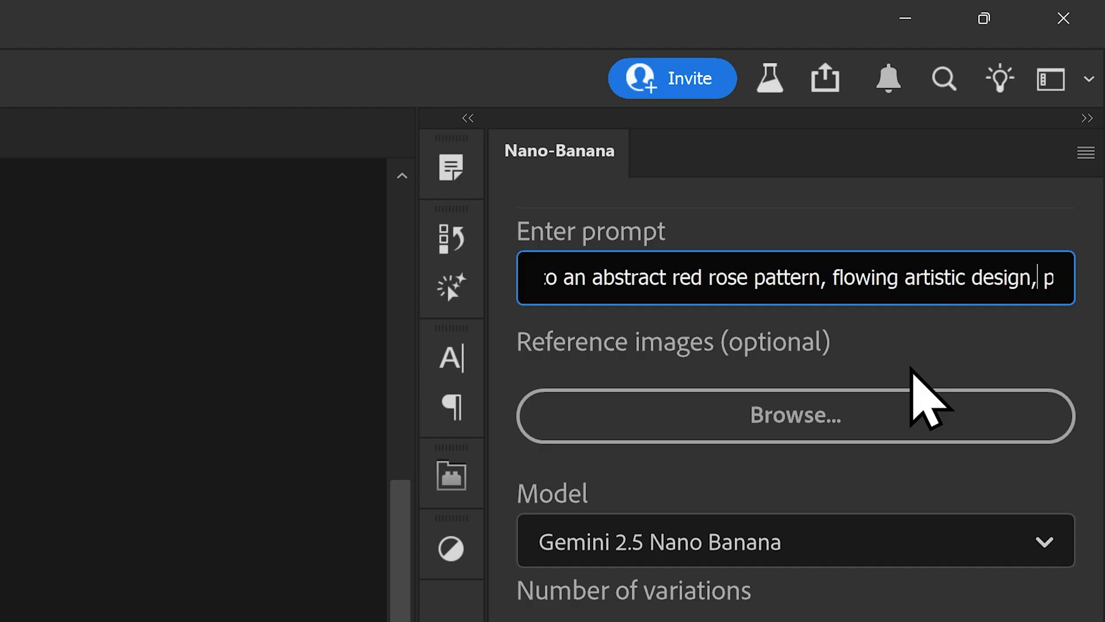
key(Right)
key(Right)
key(Right)
key(Right)
key(Right)
key(Right)
key(Right)
key(Right)
key(Right)
key(Right)
key(Right)
key(Right)
key(Right)
key(Right)
key(Right)
key(Right)
key(Right)
key(Right)
key(Right)
key(Right)
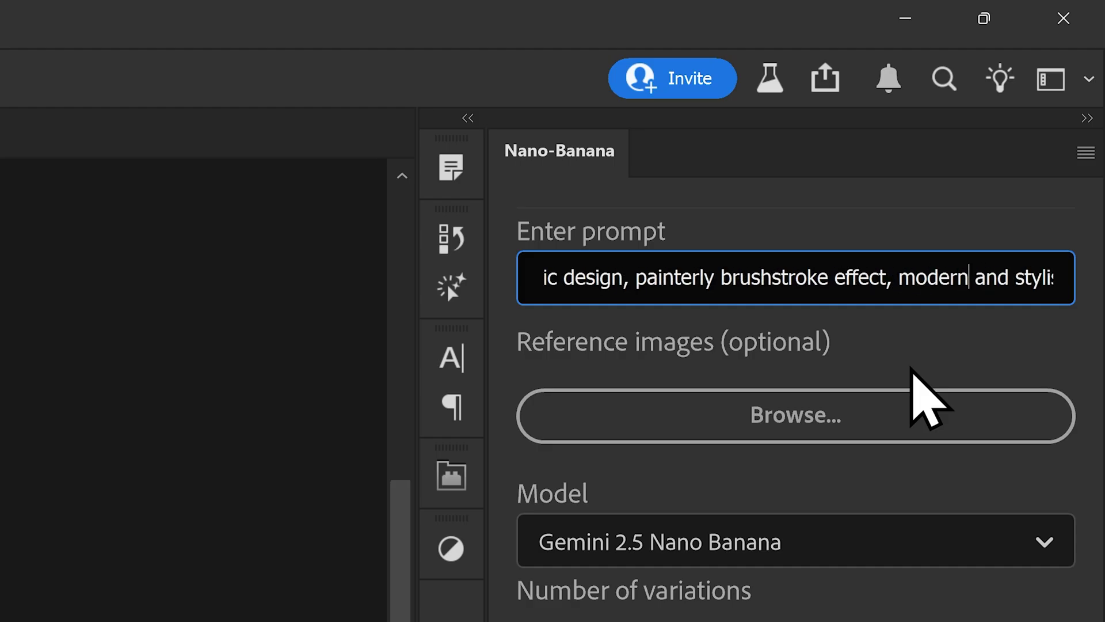
key(Right)
key(Right)
key(Right)
key(Right)
key(Right)
key(Right)
key(Right)
key(Right)
key(Right)
key(Right)
key(Right)
key(Right)
key(Right)
key(Right)
key(Right)
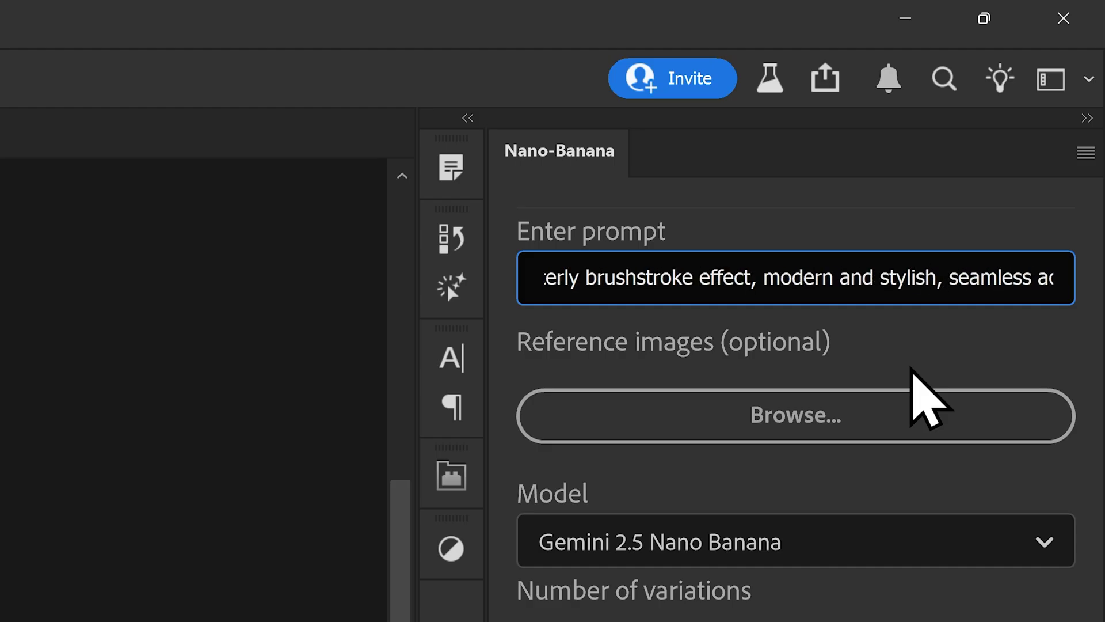
key(Right)
key(Right)
key(Right)
key(Right)
key(Right)
key(Right)
key(Right)
key(Right)
key(Right)
key(Right)
key(Right)
key(Right)
key(Right)
key(Right)
key(Right)
key(Right)
key(Right)
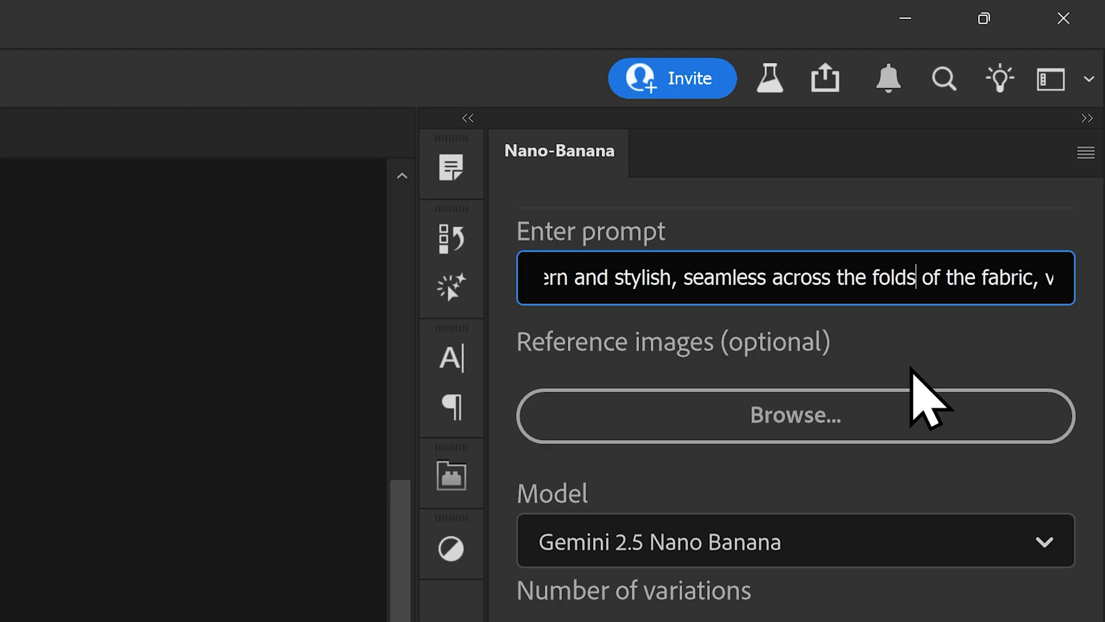
key(Right)
key(Right)
key(Right)
key(Right)
key(Right)
key(Right)
key(Right)
key(Right)
key(Right)
key(Right)
key(Right)
key(Right)
key(Right)
key(Right)
key(Right)
key(Right)
key(Right)
key(Right)
key(Right)
key(Right)
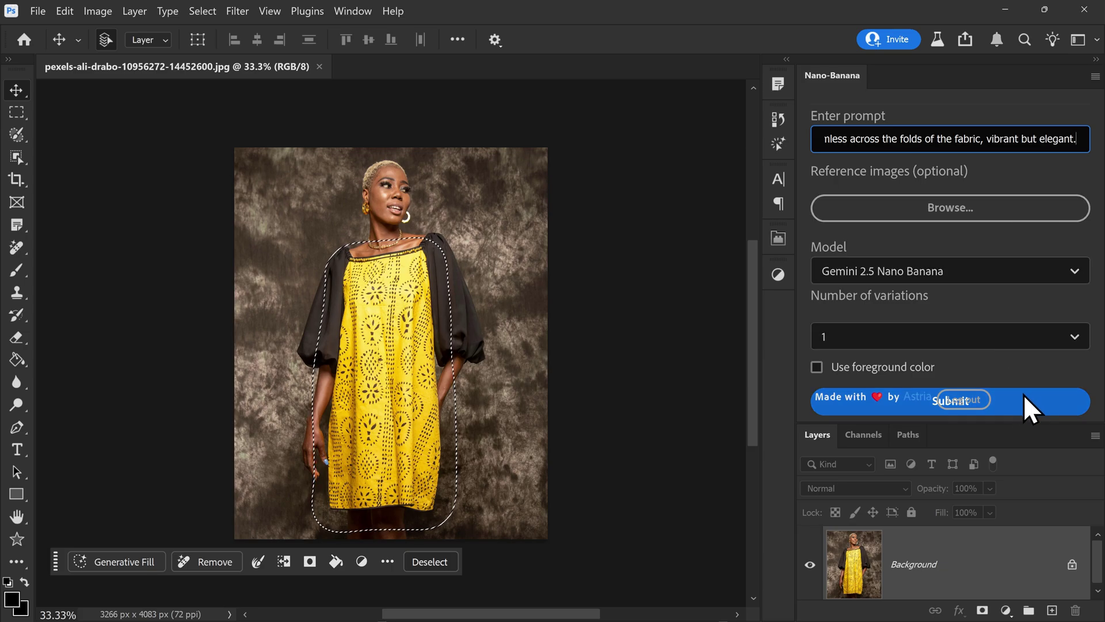
Generate the abstract red rose dress fabric from the entered prompt.
click(1025, 395)
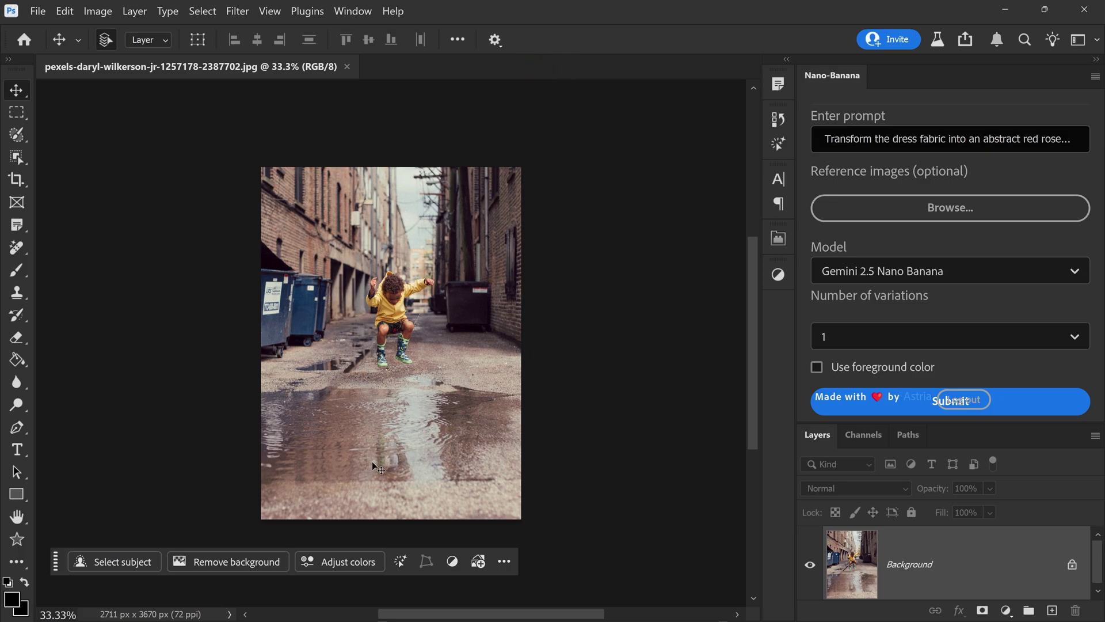
In the alley photo of the jumping child, paint a selection over the whole puddle with the Selection Brush.
right_click(20, 136)
click(72, 132)
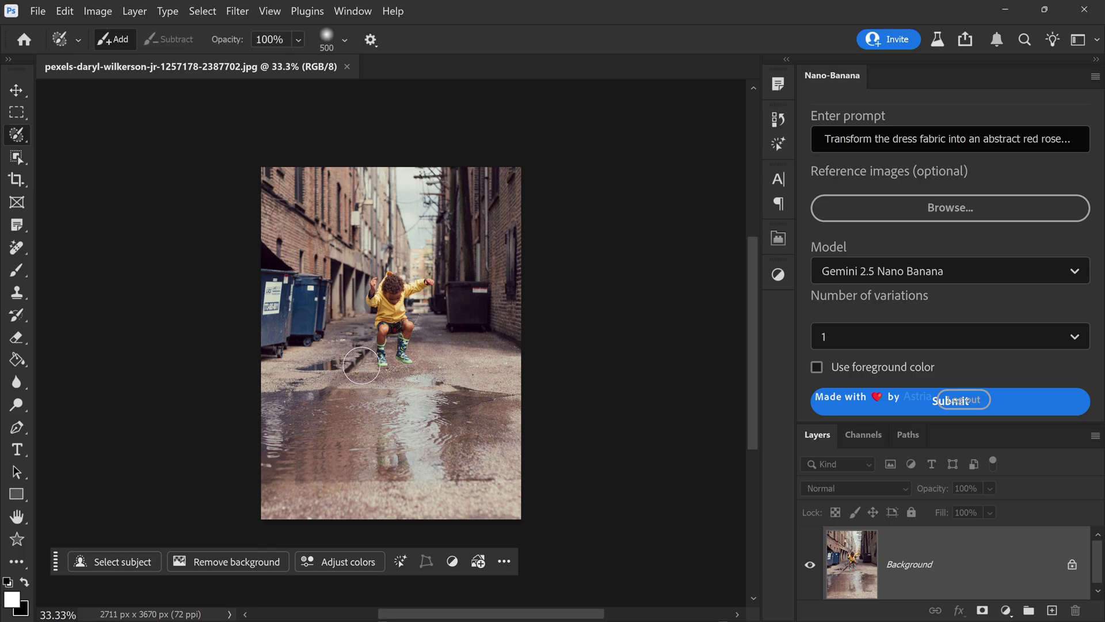
mouse_move(265, 402)
mouse_down()
mouse_move(505, 412)
mouse_move(518, 437)
mouse_move(512, 474)
mouse_move(292, 475)
mouse_move(255, 465)
mouse_move(259, 425)
mouse_move(323, 442)
mouse_move(281, 447)
mouse_move(506, 455)
mouse_up()
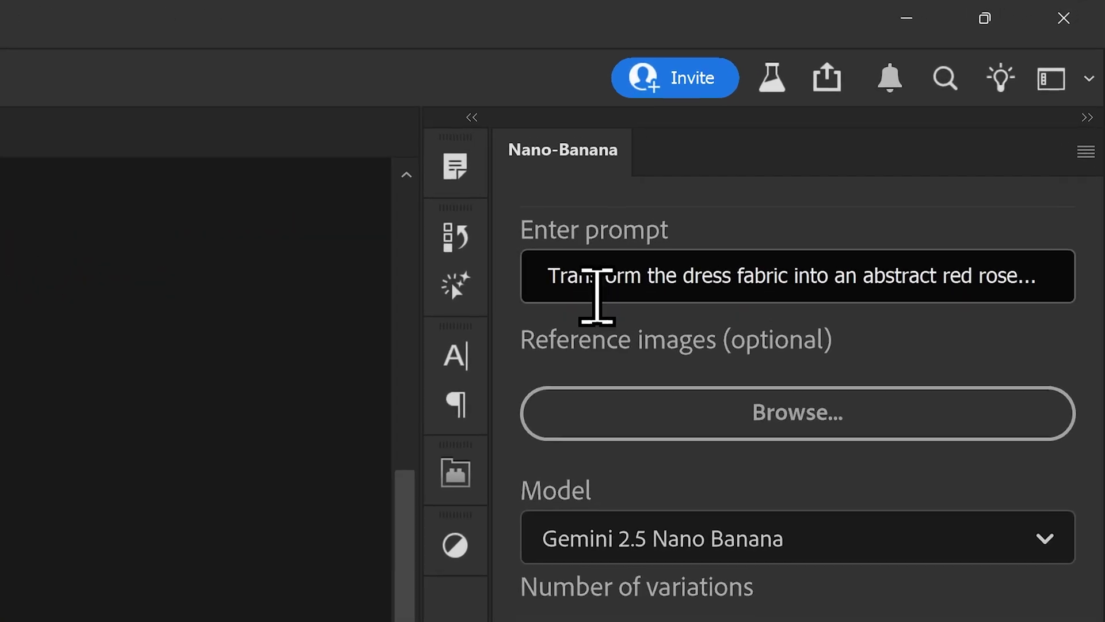
Replace the prompt with one starting "Replace the puddle with glowing molten lava, fiery" and ending "cinematic look, seamless blend with the child jumping.".
click(853, 138)
key(ctrl+a)
key(ctrl+v)
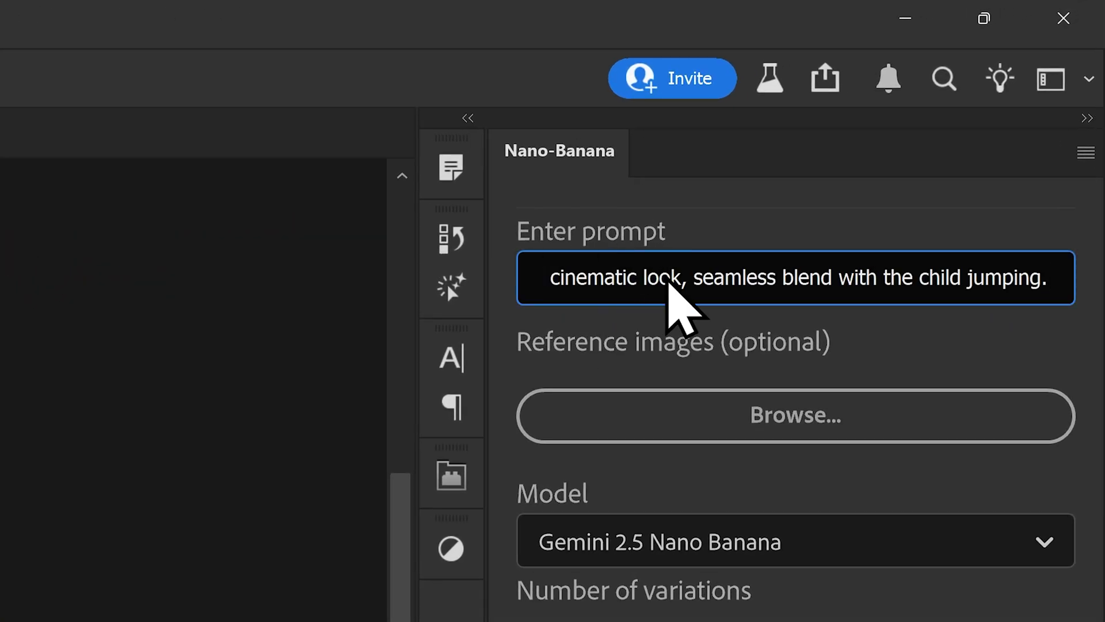
drag(668, 279, 355, 282)
click(742, 278)
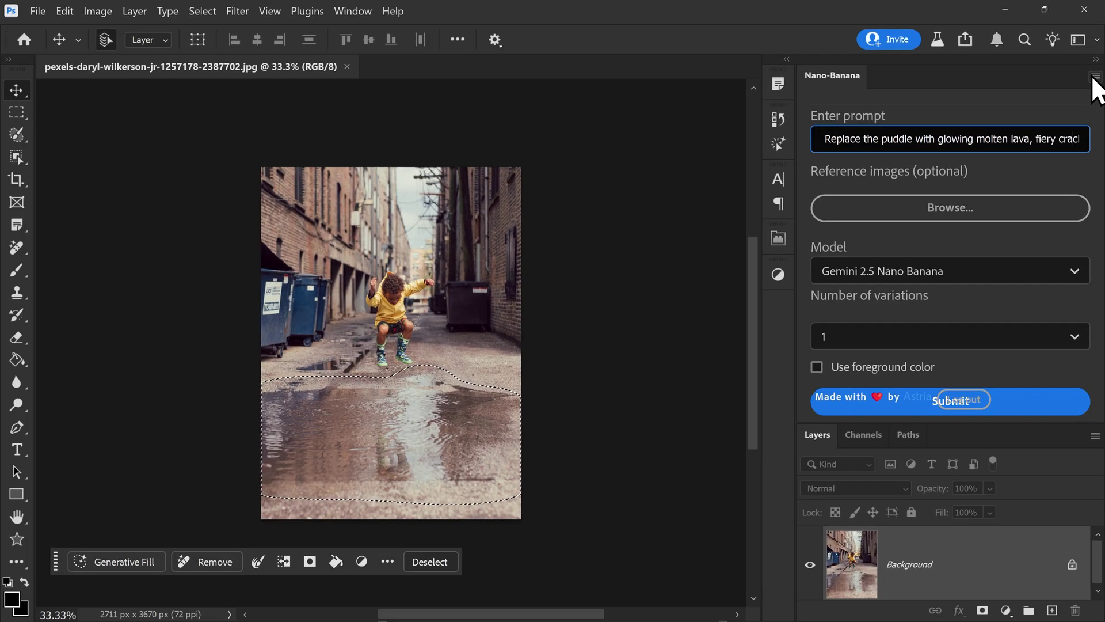
key(End)
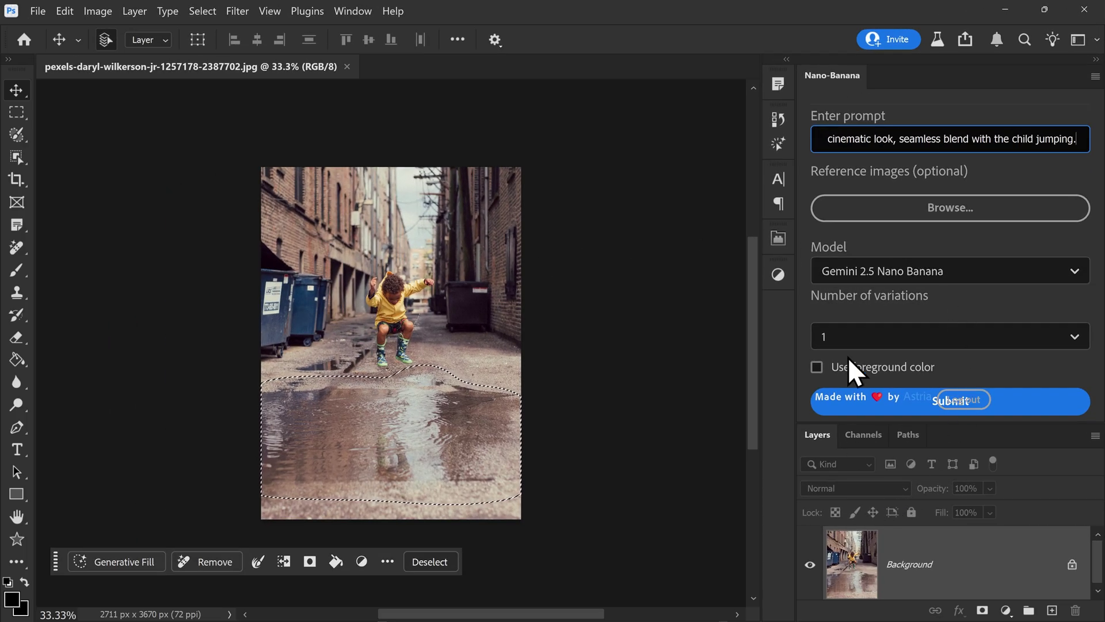
Generate the molten lava in the selected puddle area from the entered prompt and deselect.
click(1050, 368)
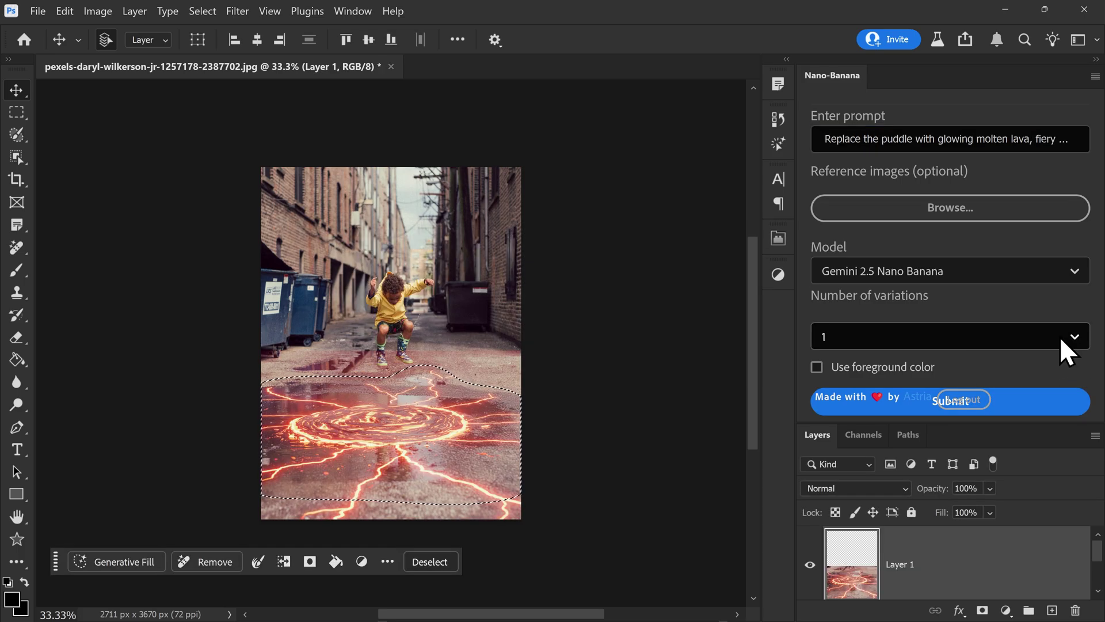
key(ctrl+d)
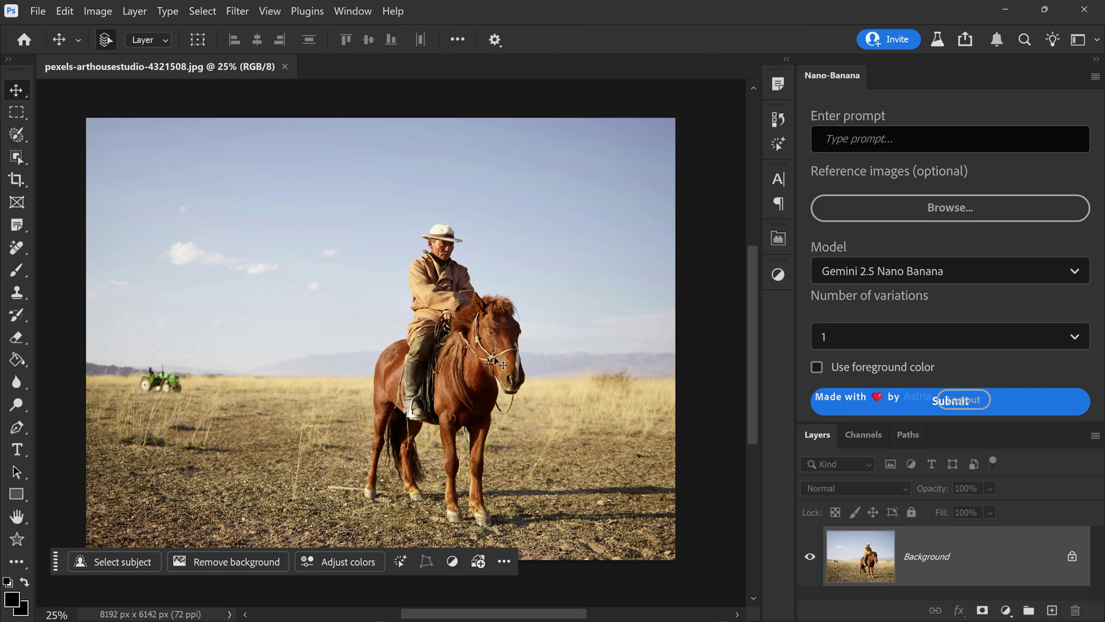
Select the background around the horse and rider by inverting a subject selection, and enter a prompt starting "Add Wild West town building and dramatic sky in the".
click(112, 565)
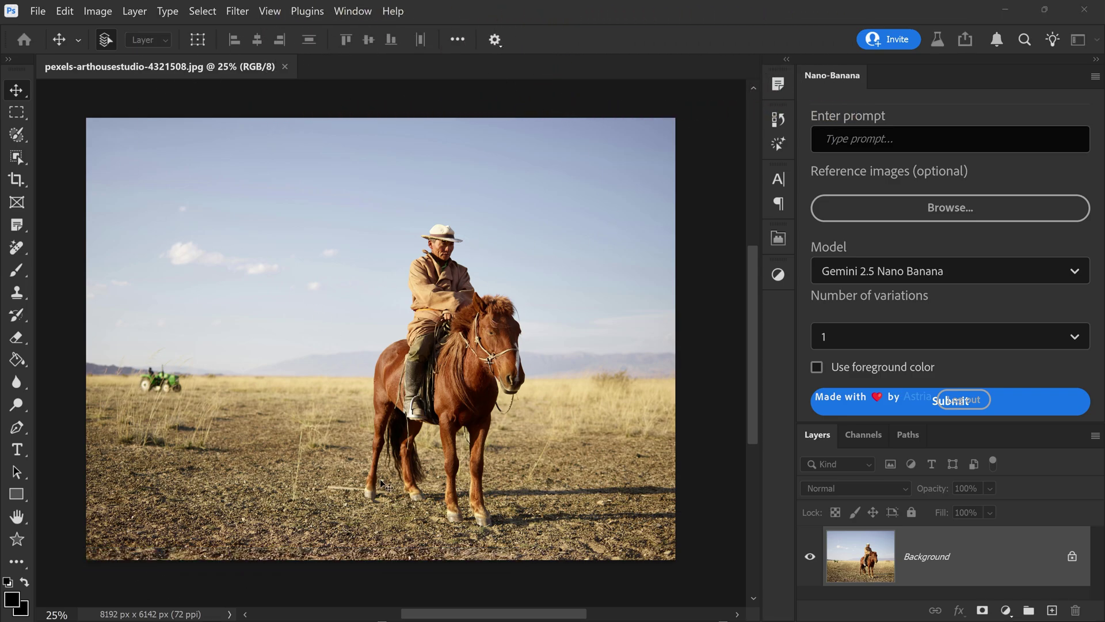
key(ctrl+shift+i)
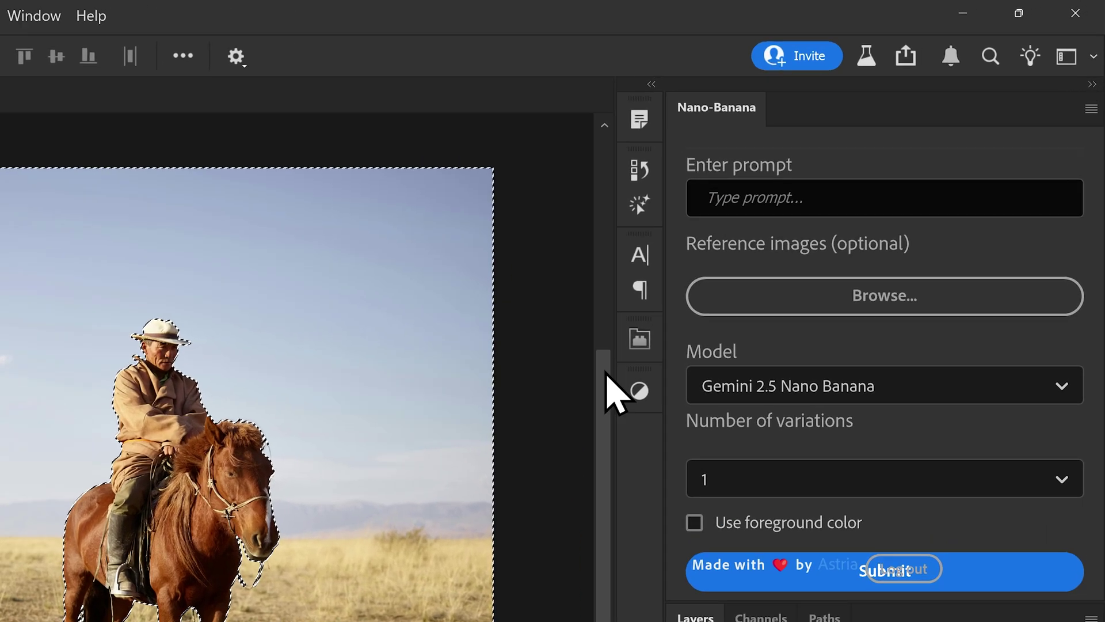
click(870, 145)
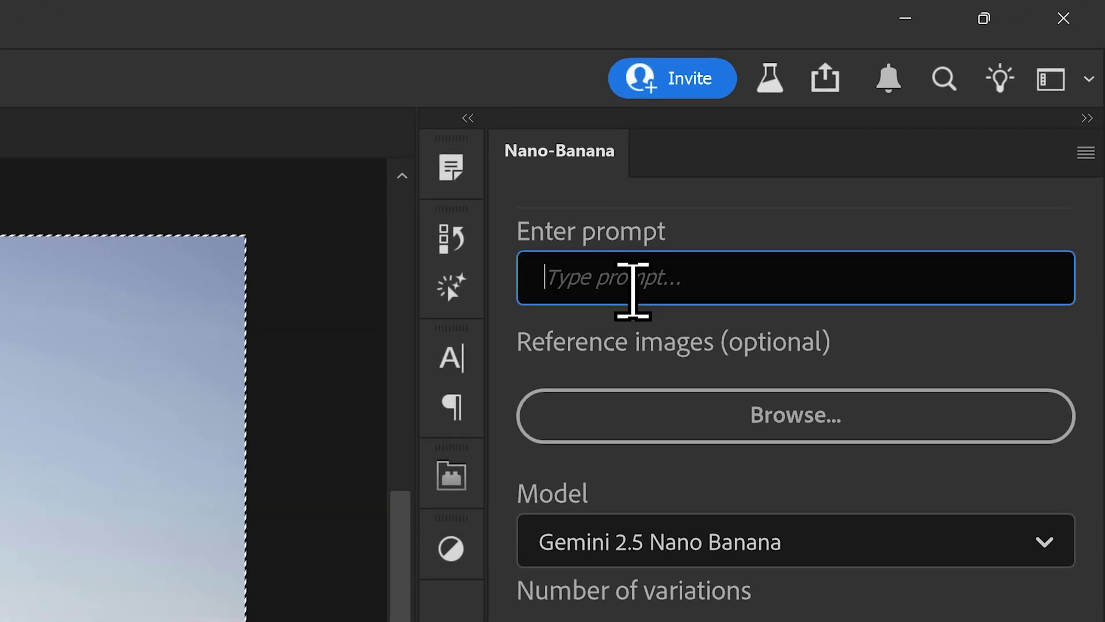
key(ctrl+v)
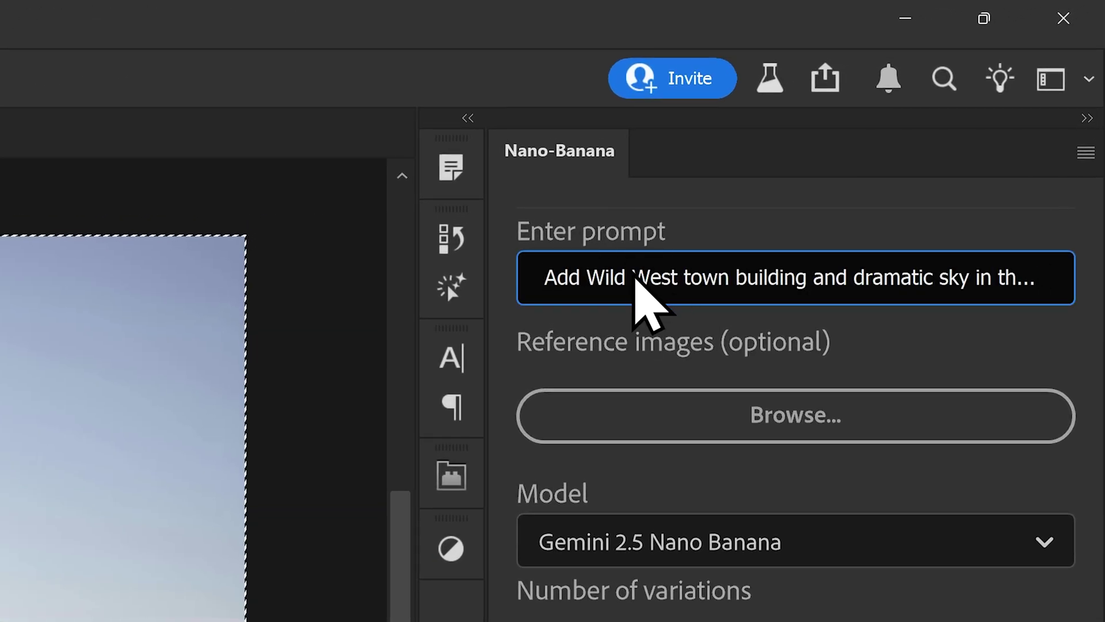
Read through the full Wild West background prompt from its start to its closing words.
click(568, 277)
key(Right)
key(Right)
key(Right)
key(Right)
key(Right)
key(Right)
key(Right)
key(Right)
key(Right)
key(Right)
key(Right)
key(Right)
key(Right)
key(Right)
key(Right)
key(Right)
key(Right)
key(Right)
key(Right)
key(Right)
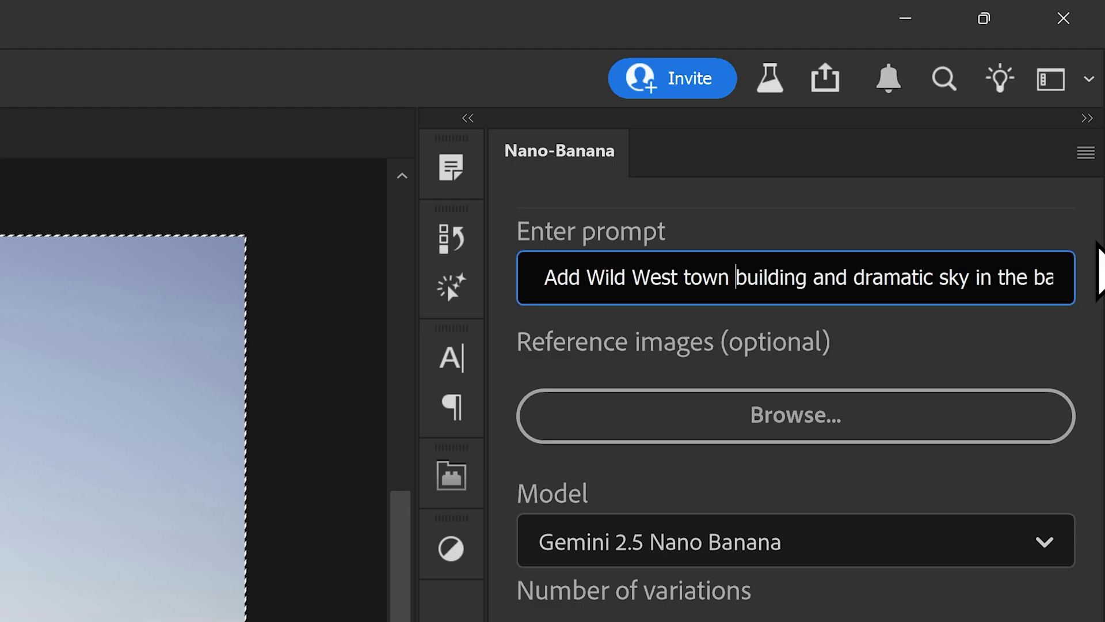
key(Right)
key(Right)
key(Right)
key(Right)
key(Right)
key(Right)
key(Right)
key(Right)
key(Right)
key(Right)
key(Right)
key(Right)
key(Right)
key(Right)
key(Right)
key(Right)
key(Right)
key(Right)
key(Right)
key(Right)
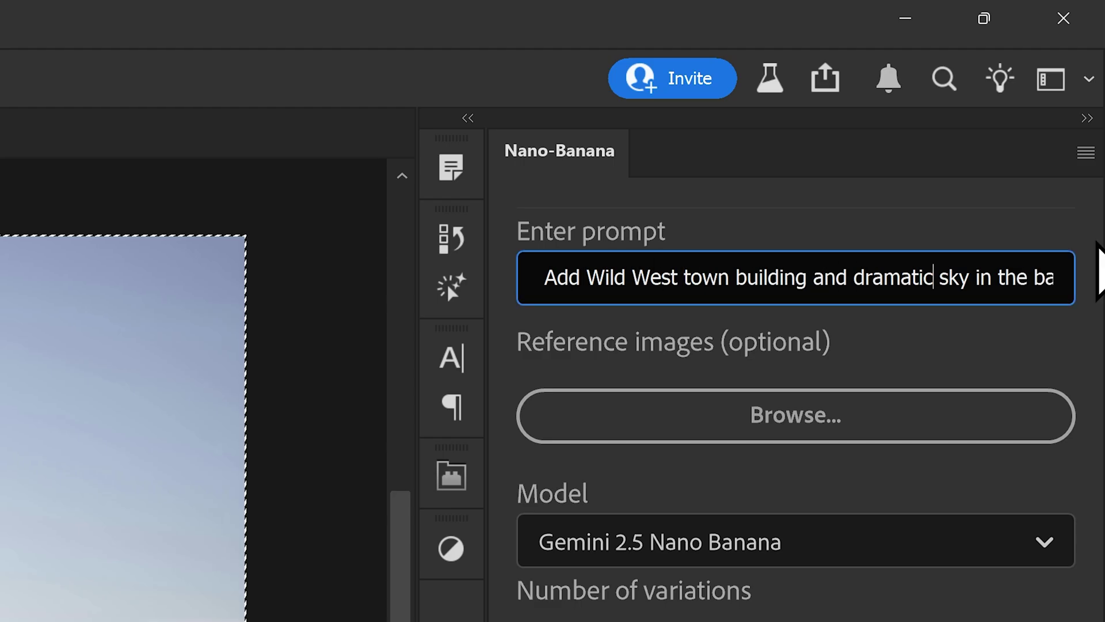
key(Right)
key(End)
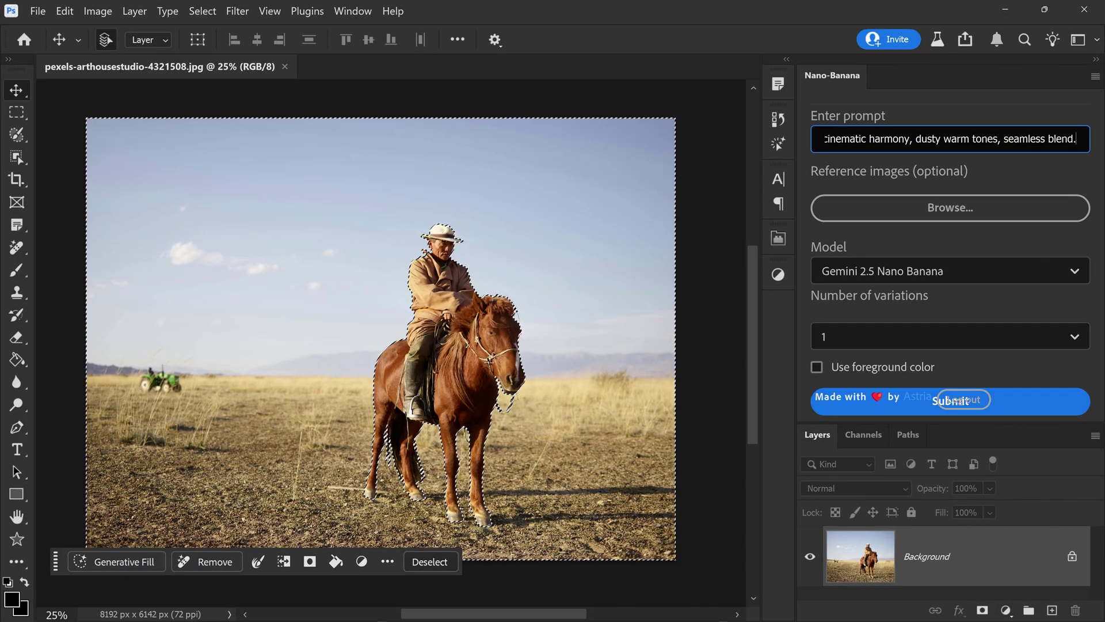
Unlock the background layer, generate the Wild West town and dramatic sky around the rider from the prompt, and deselect.
click(1072, 557)
click(1023, 398)
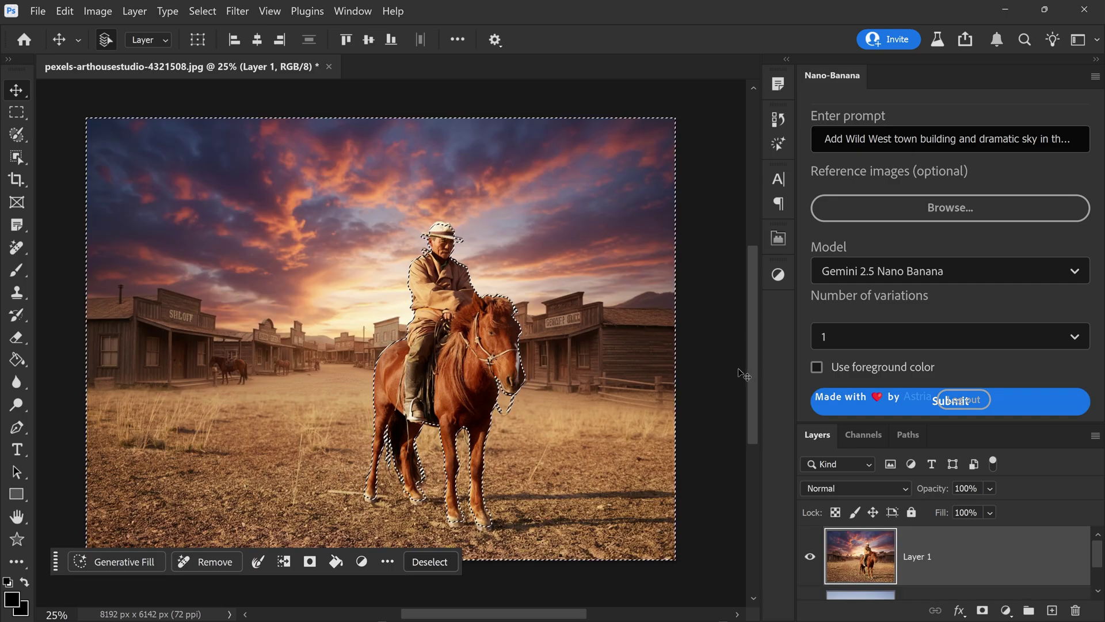
key(ctrl+d)
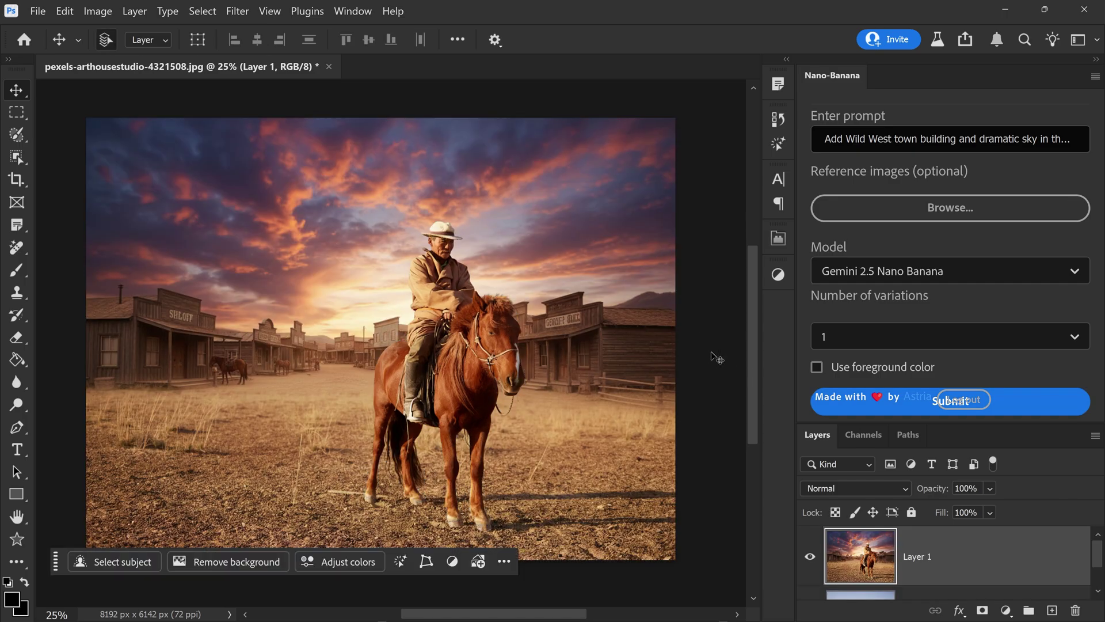
Compare the generated Wild West scene with the original horse photo by hiding and reshowing Layer 1.
click(810, 556)
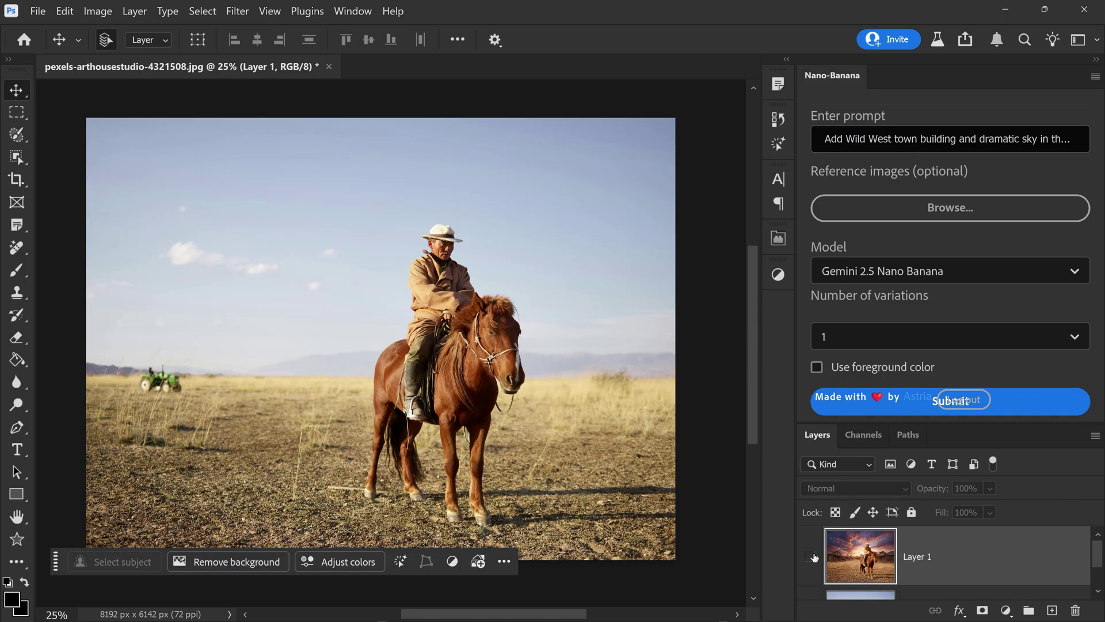
click(809, 556)
scroll(546, 309, down, 1)
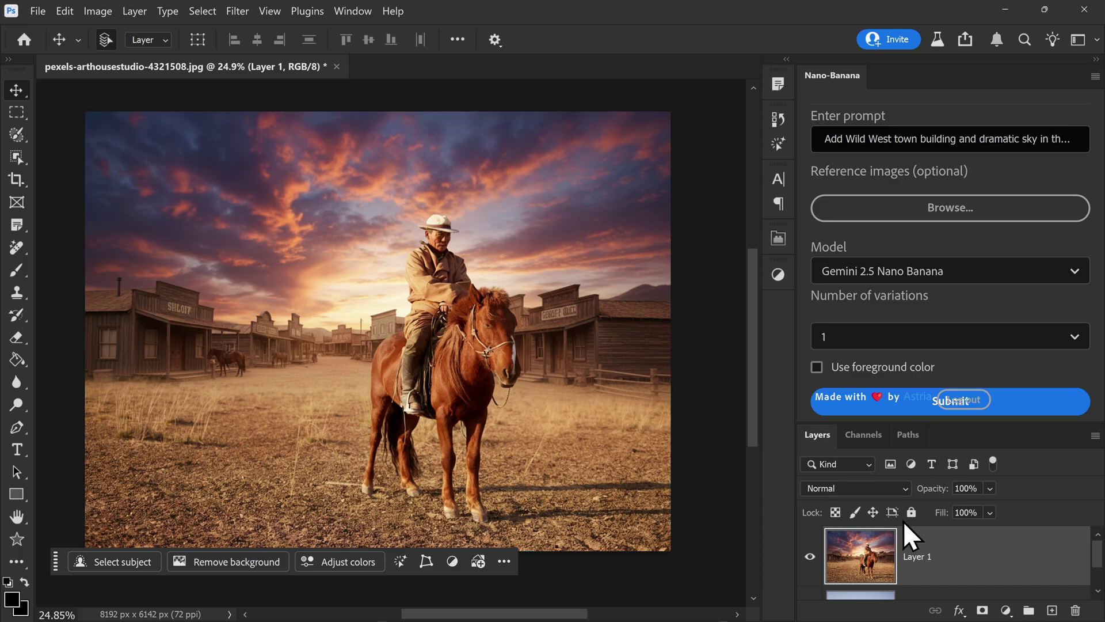
Hide Layer 1 and, on the original photo layer, select the background by inverting a subject selection of the horse and rider.
click(810, 557)
key(alt+bracketleft)
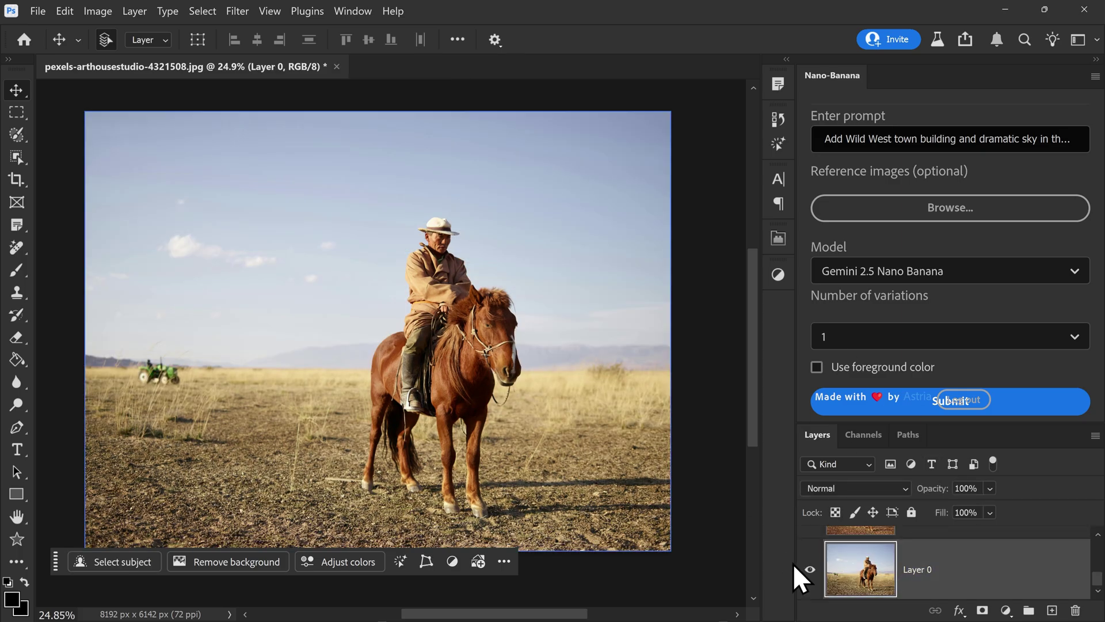
click(154, 564)
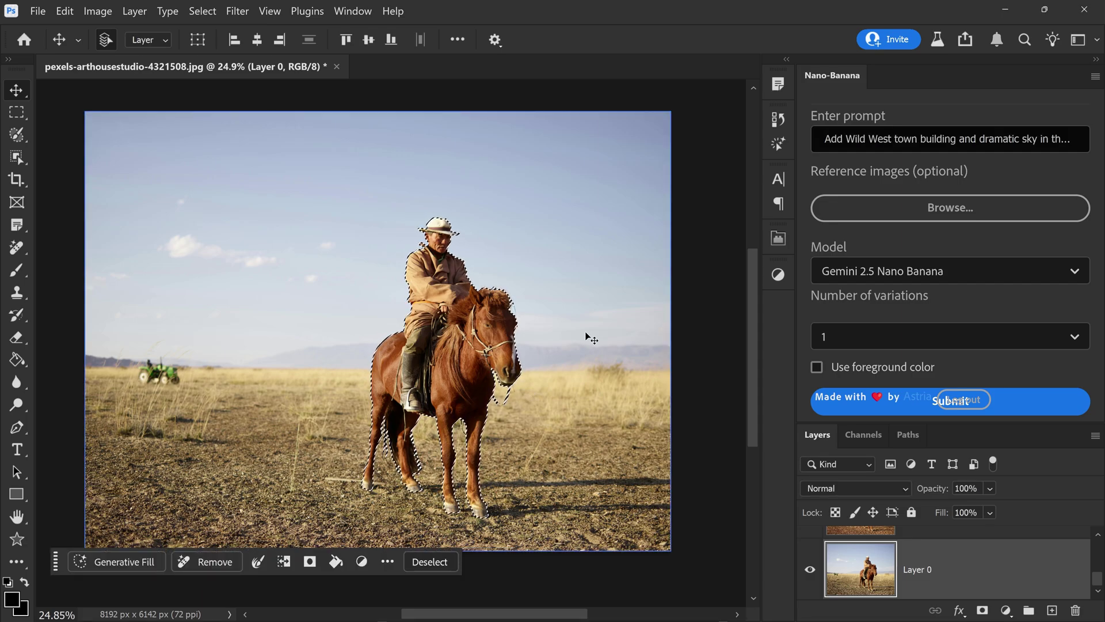
key(shift+ctrl+i)
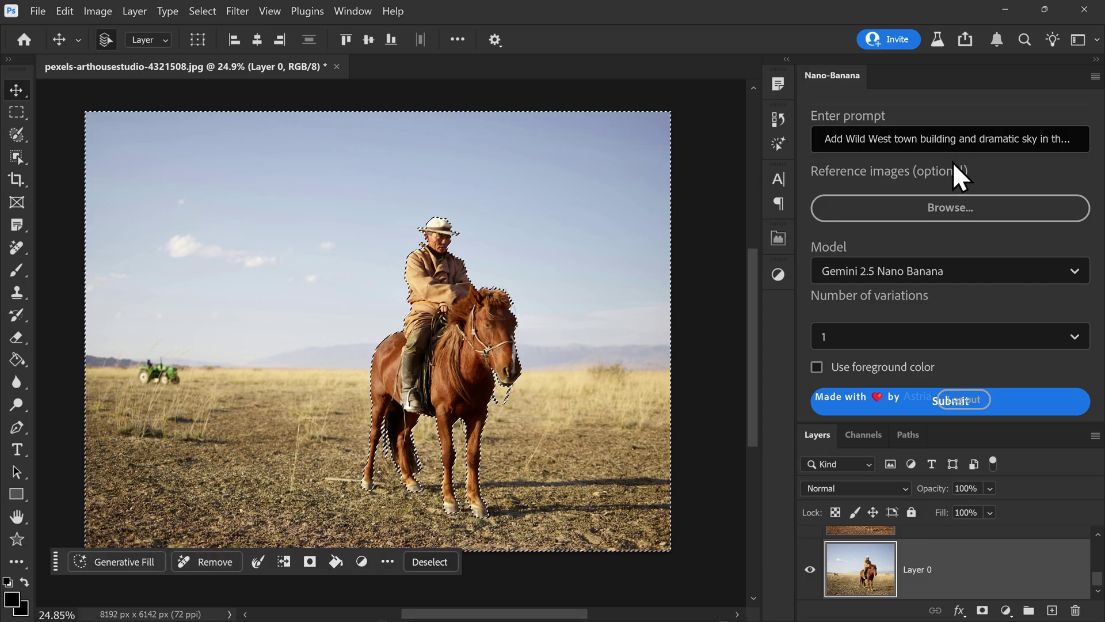
Attach the cloudy sun photo and the wooden church photo from the "10. Composite - collage effects" folder as reference images.
click(950, 206)
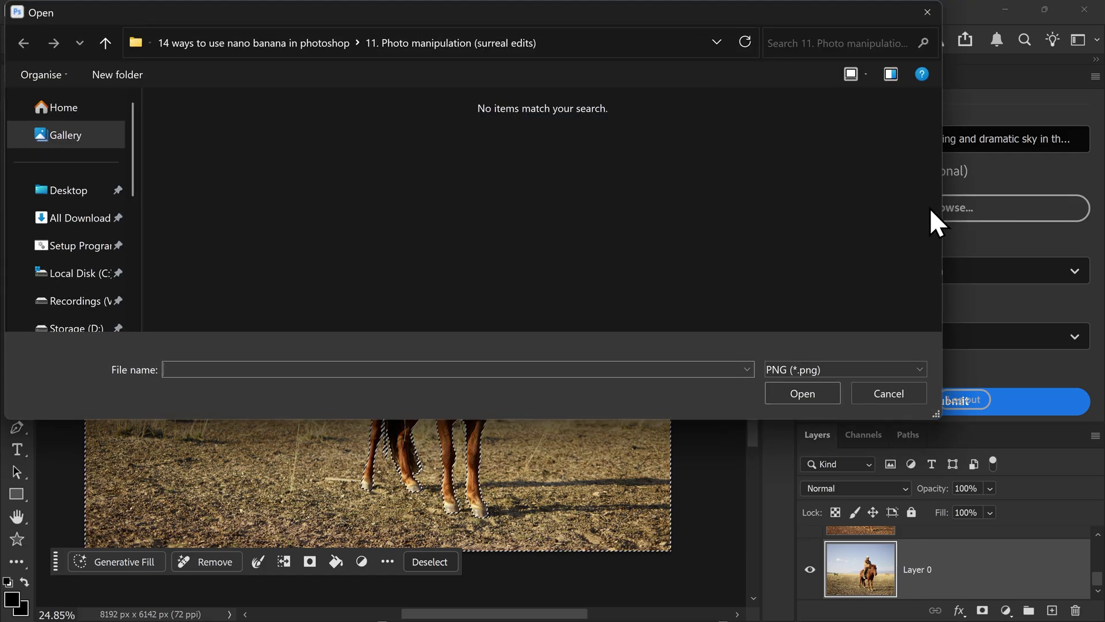
click(291, 194)
ctrl+click(413, 167)
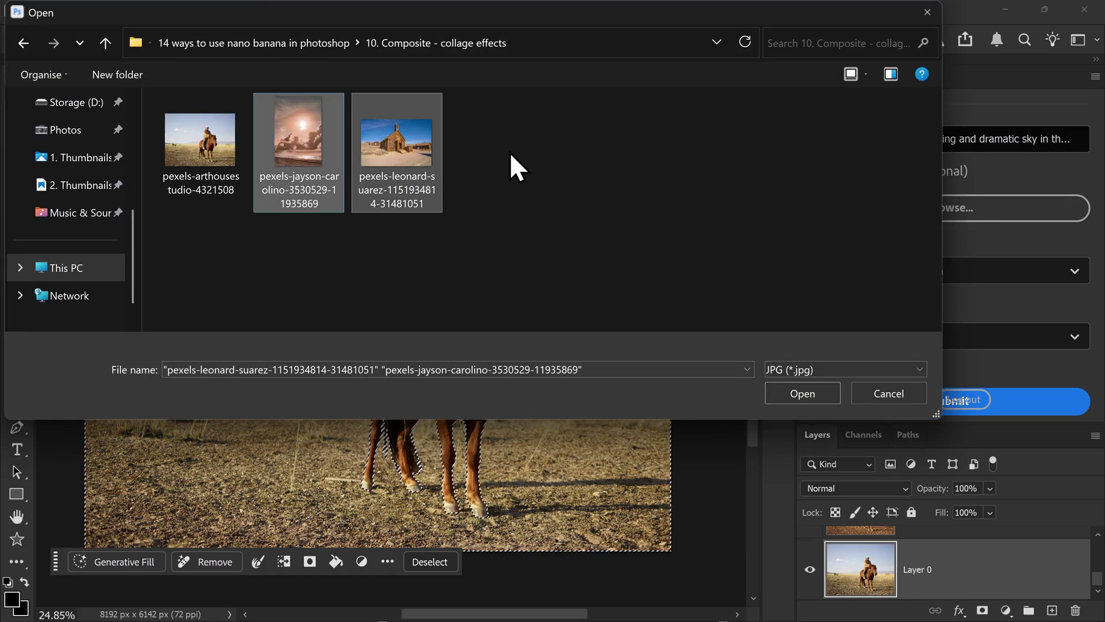
click(774, 392)
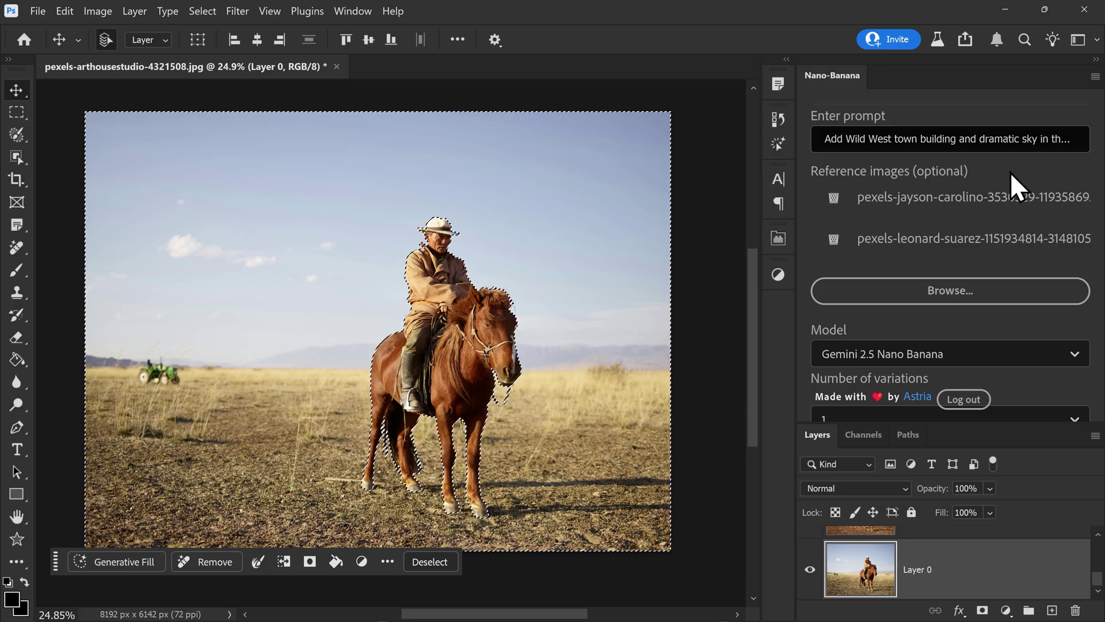
Dock the Nano-Banana panel in the collapsed icon column and expand it from there.
scroll(1056, 352, down, 2)
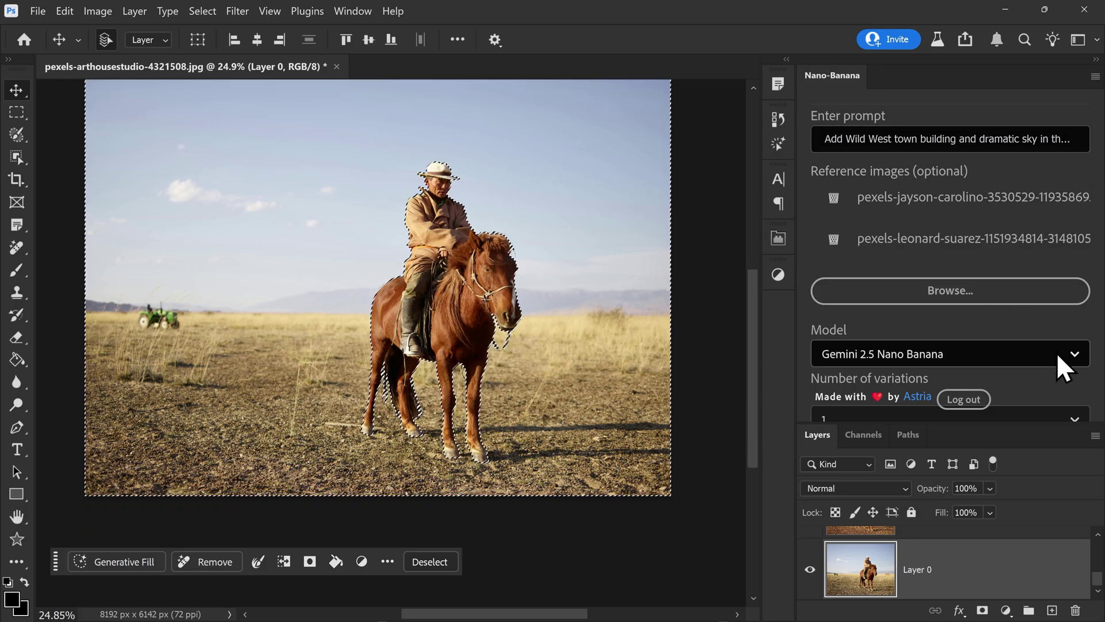
scroll(1055, 352, up, 1)
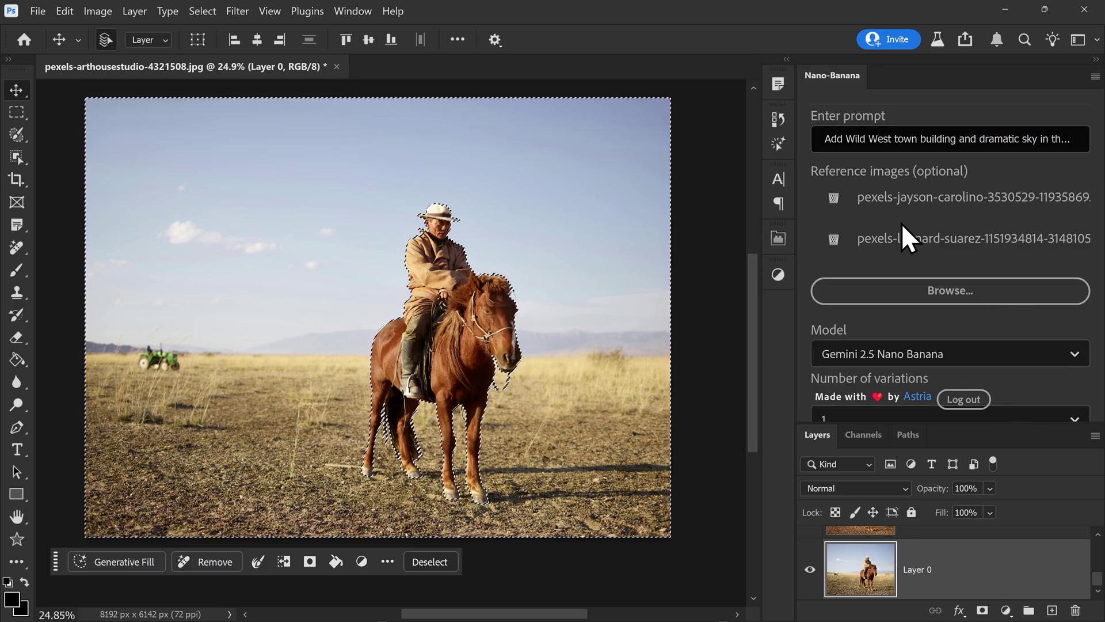
drag(831, 81, 784, 287)
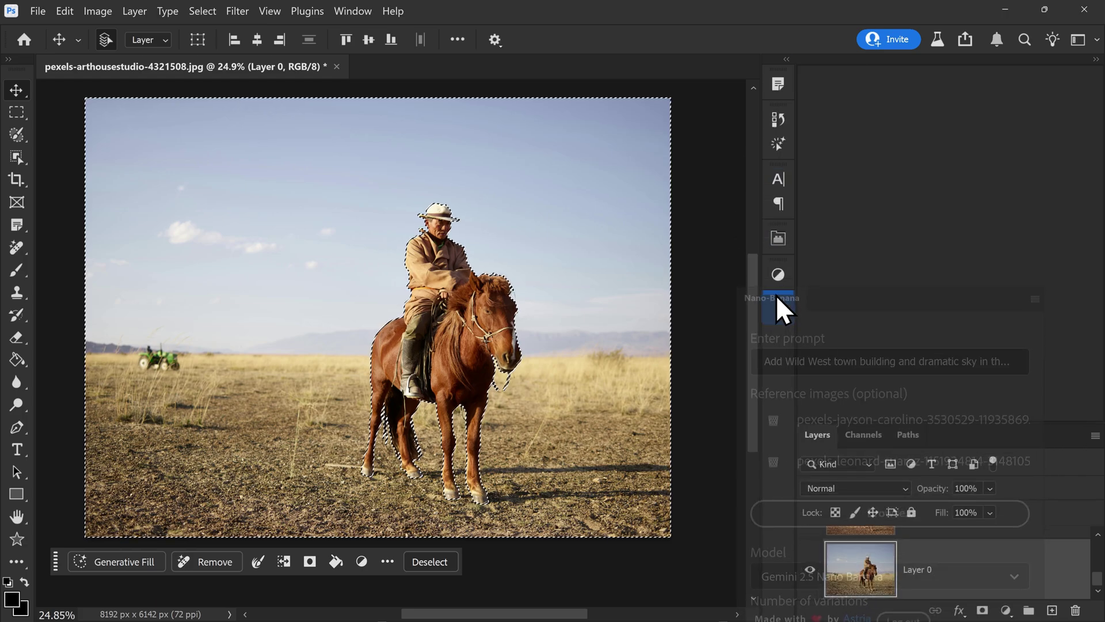
click(778, 313)
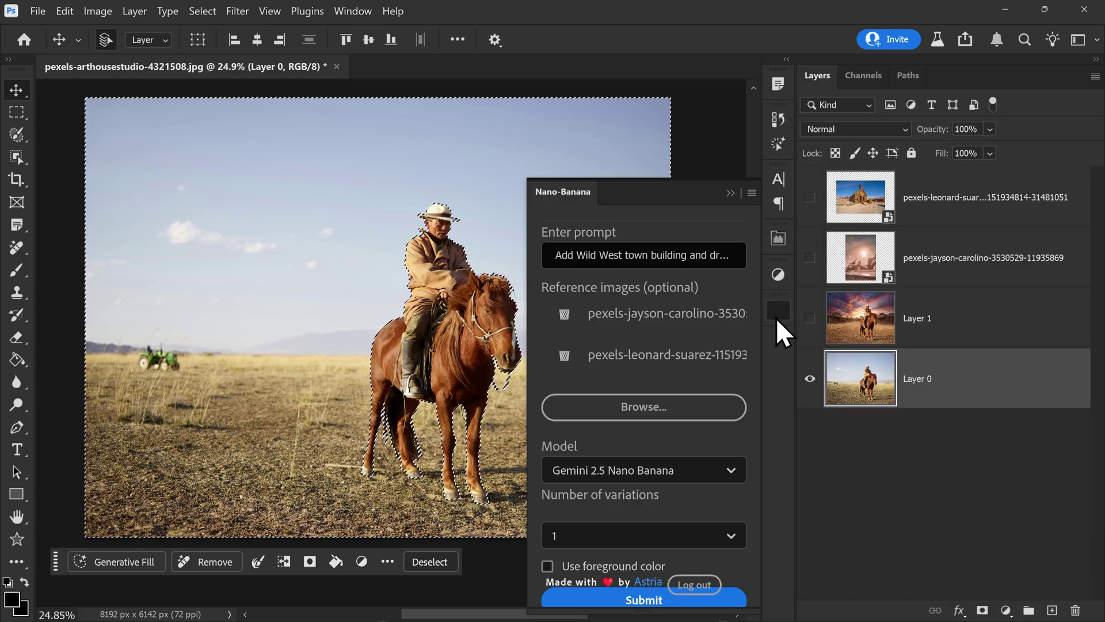
Generate the composite background from the prompt and the two reference images, collapse the Nano-Banana panel, and deselect.
scroll(749, 472, down, 2)
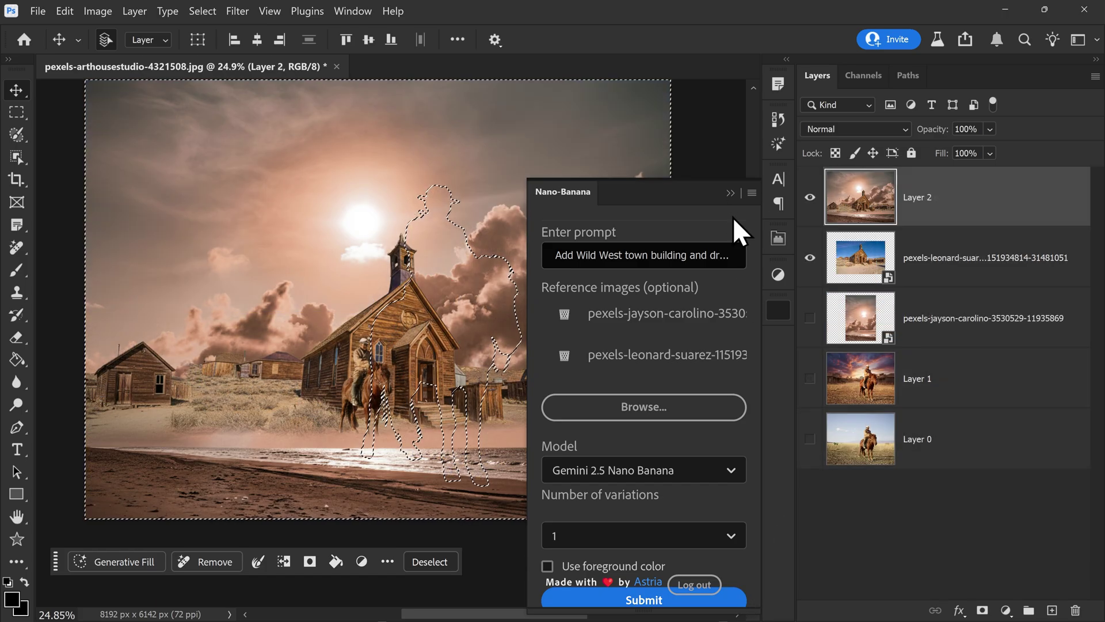
click(730, 193)
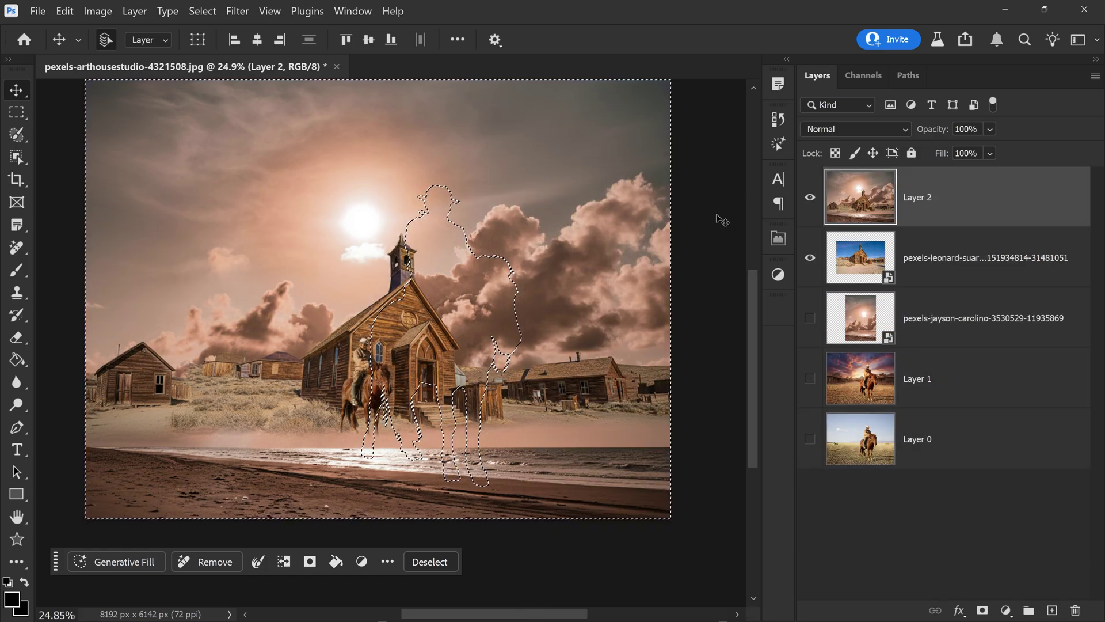
key(ctrl+d)
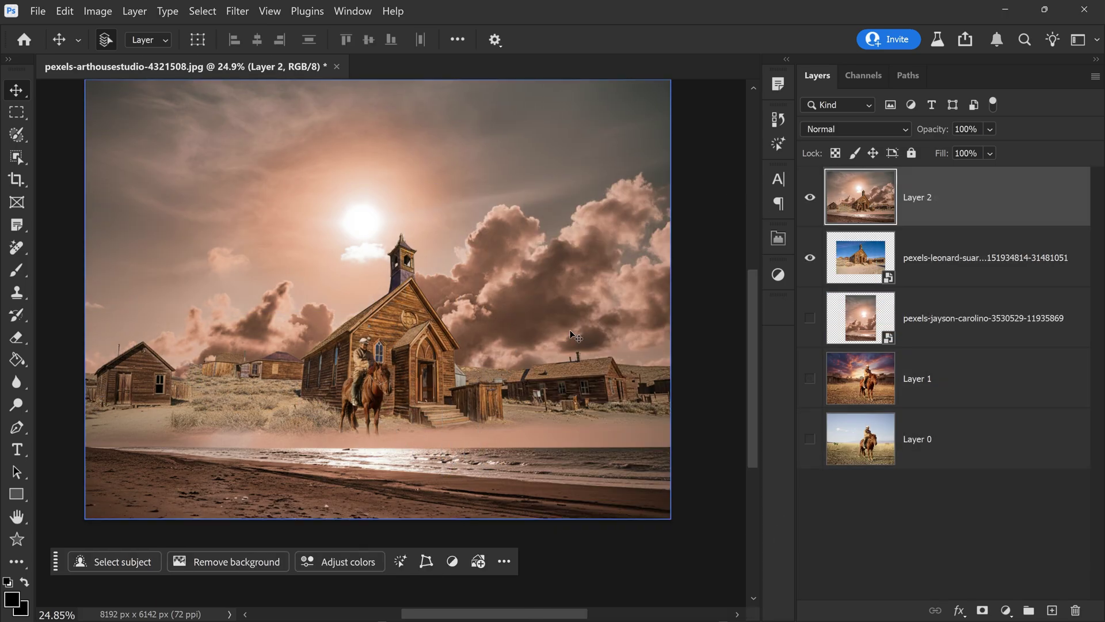
Examine the generated composite up close, checking the rider's face, clothing and horse in front of the church.
scroll(439, 339, down, 1)
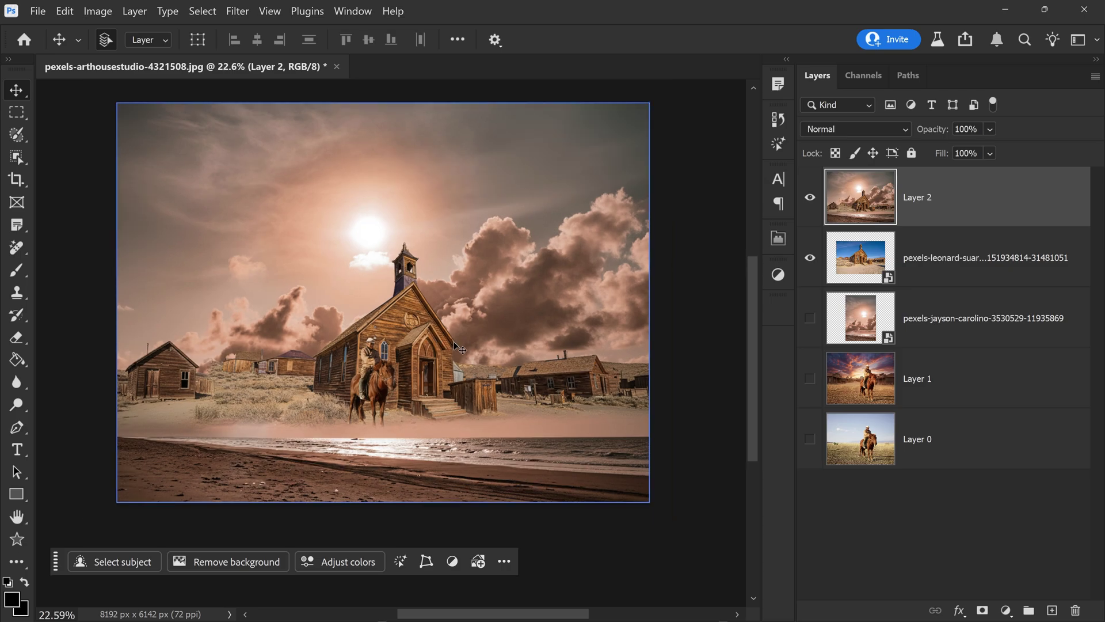
scroll(403, 364, up, 8)
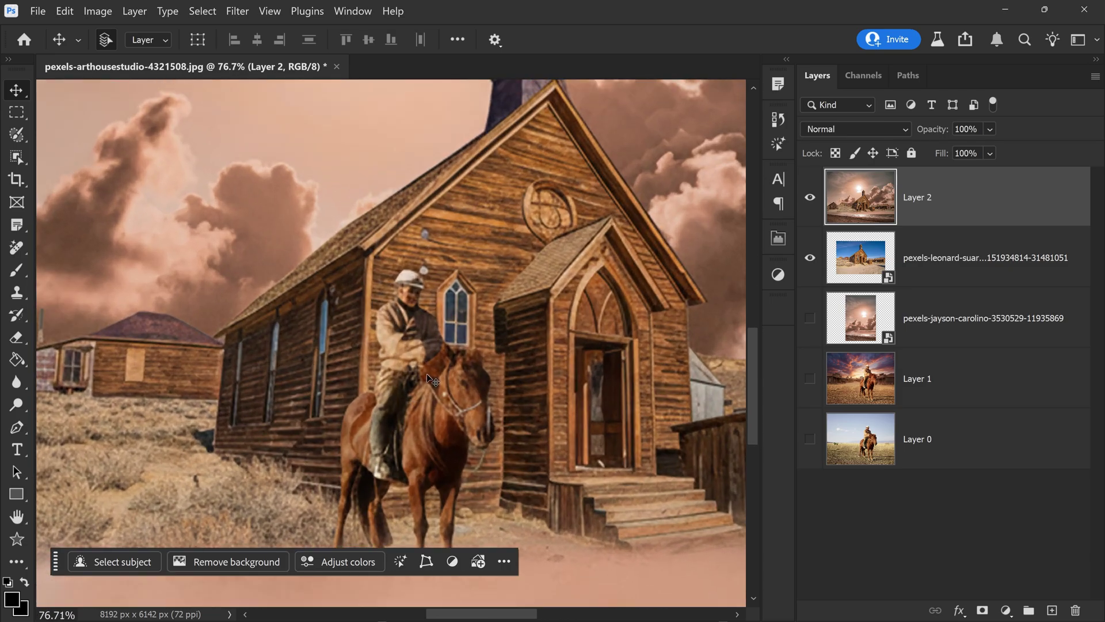
scroll(429, 377, up, 3)
scroll(382, 188, up, 5)
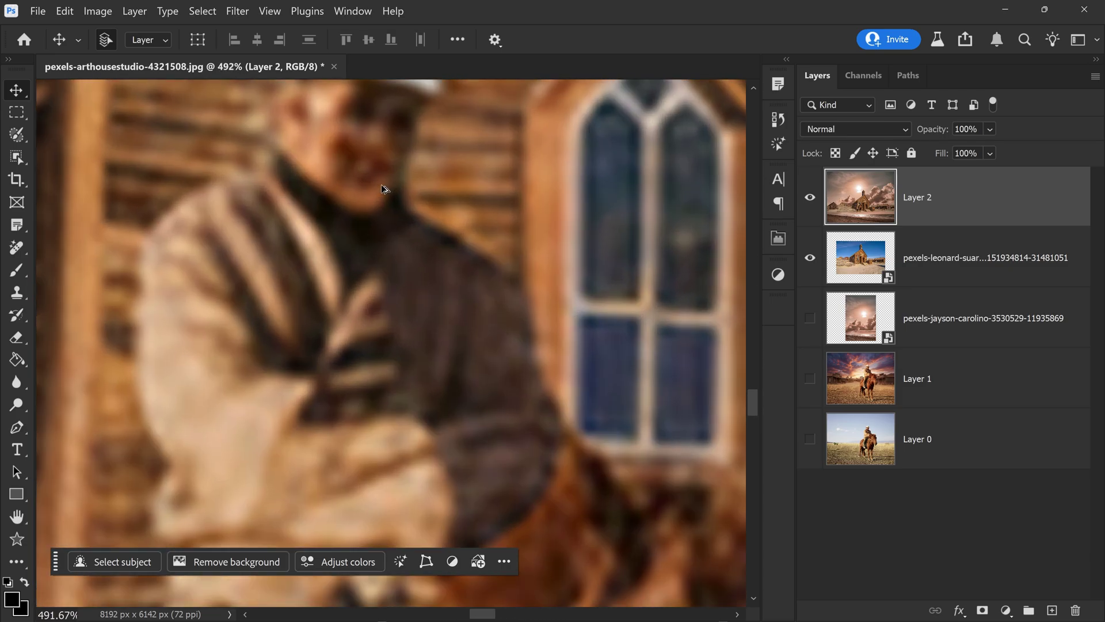
drag(384, 188, 426, 405)
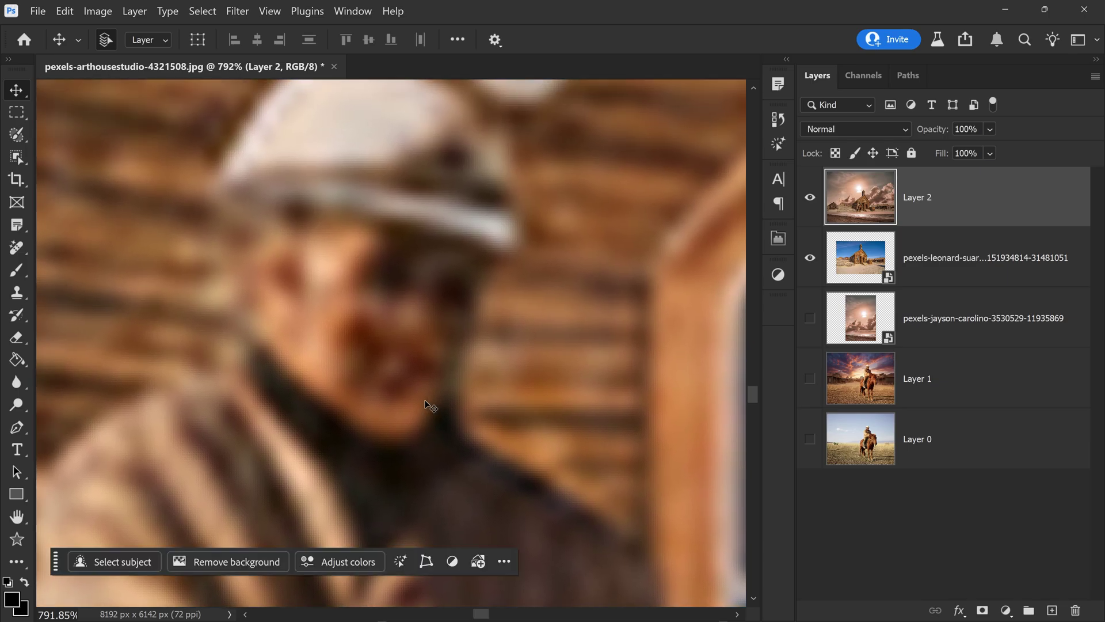
scroll(520, 288, down, 10)
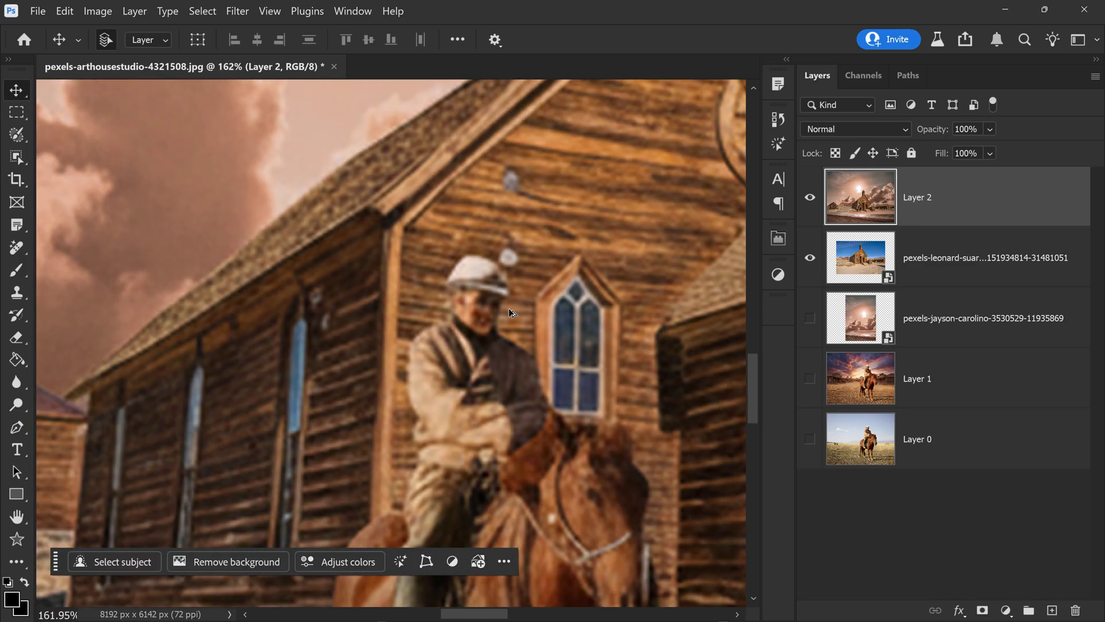
scroll(514, 311, down, 5)
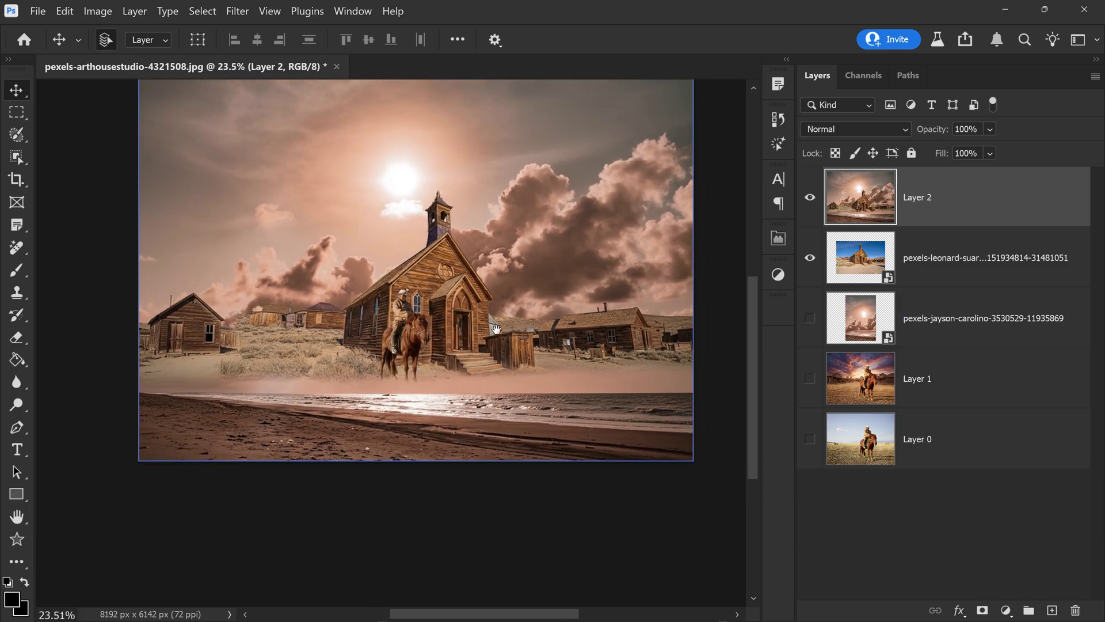
drag(496, 330, 456, 352)
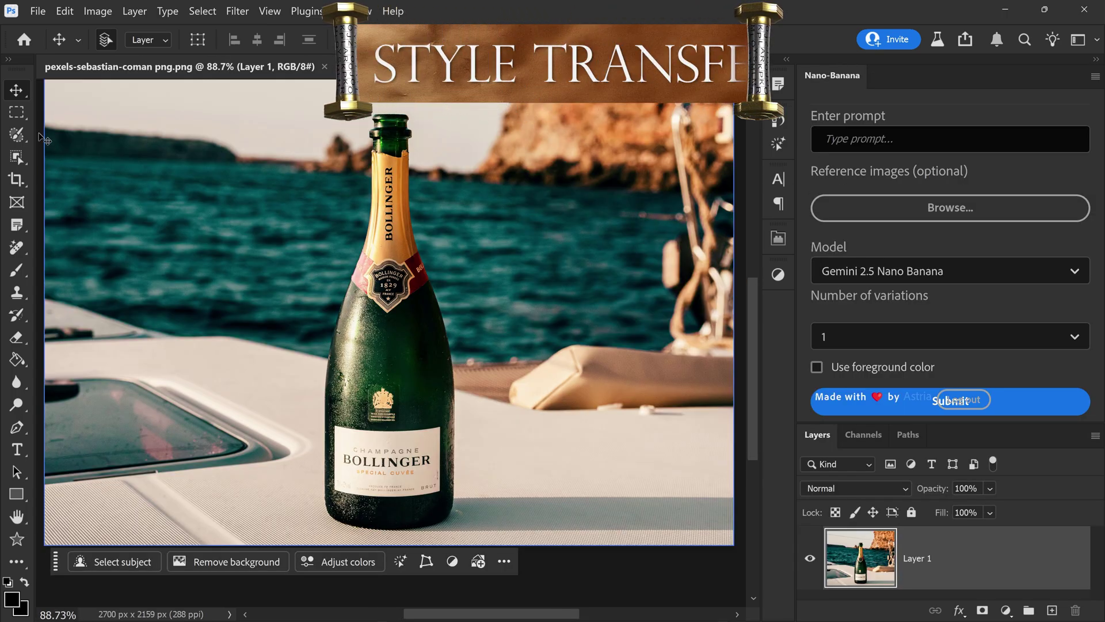
In the champagne bottle photo, paint a selection over the vertical BOLLINGER lettering on the neck with the Selection Brush at size 125.
click(24, 132)
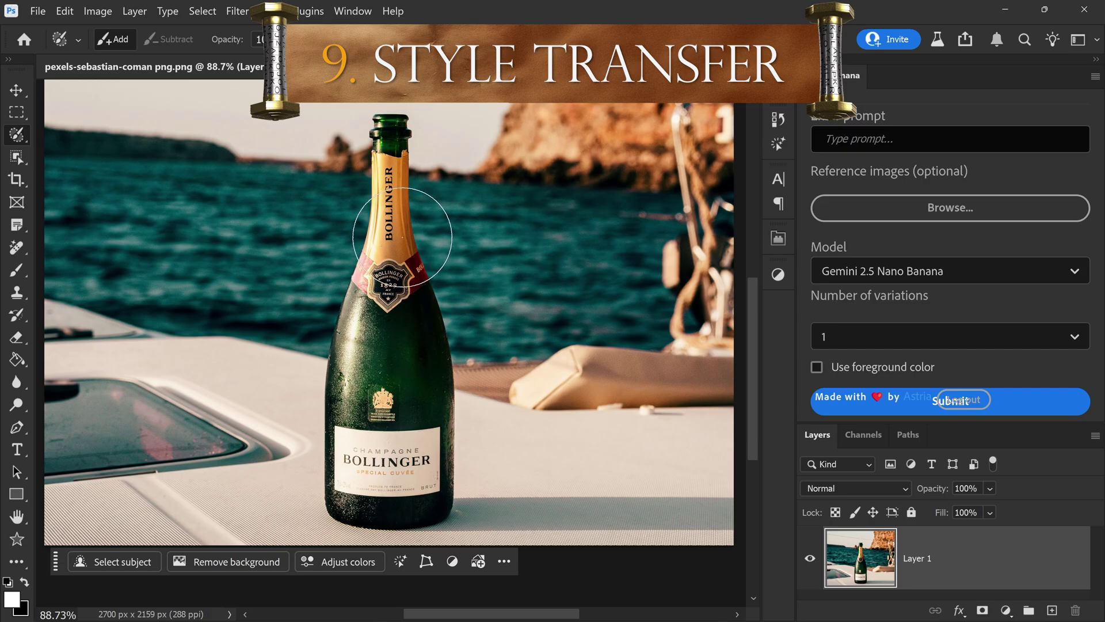
key(bracketleft)
key(bracketleft)
key(bracketleft)
key(bracketleft)
key(bracketleft)
key(bracketleft)
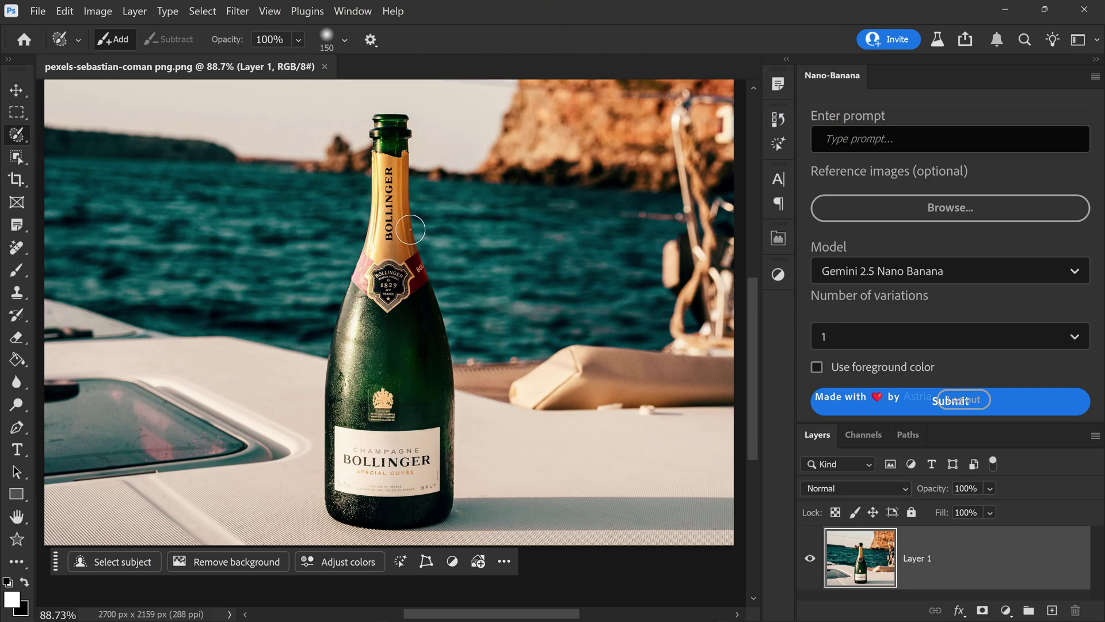
scroll(429, 228, up, 5)
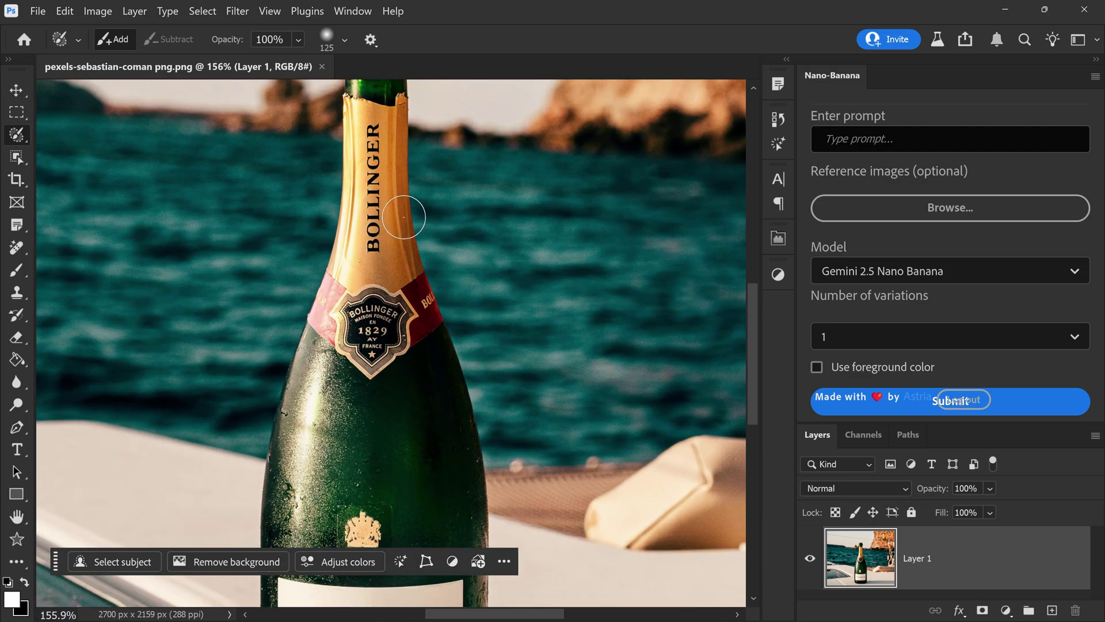
drag(439, 246, 487, 314)
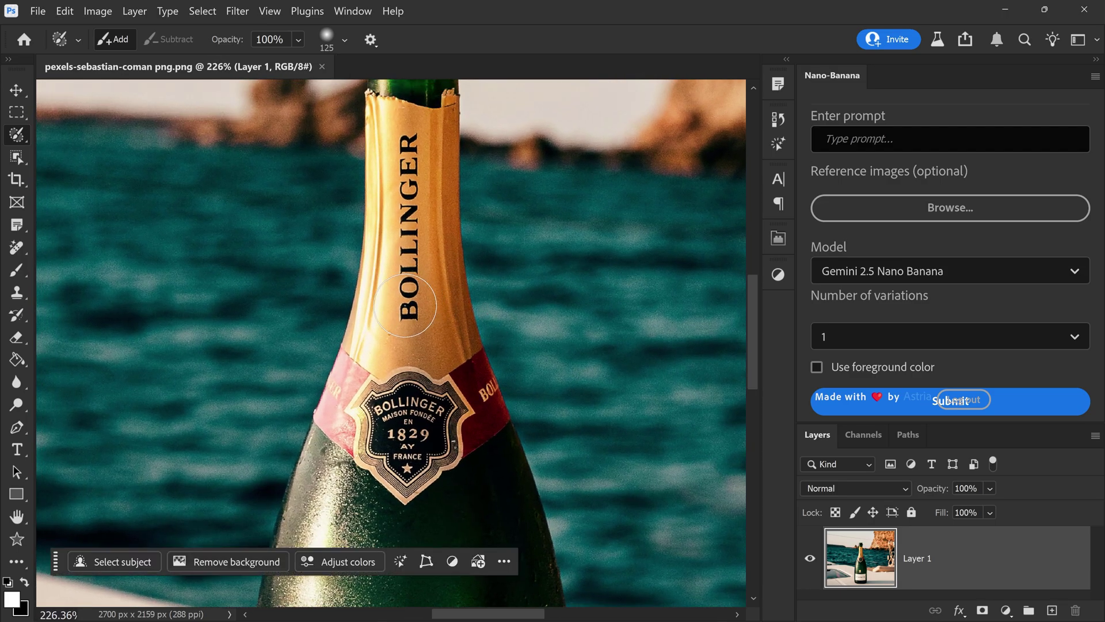
drag(409, 303, 409, 135)
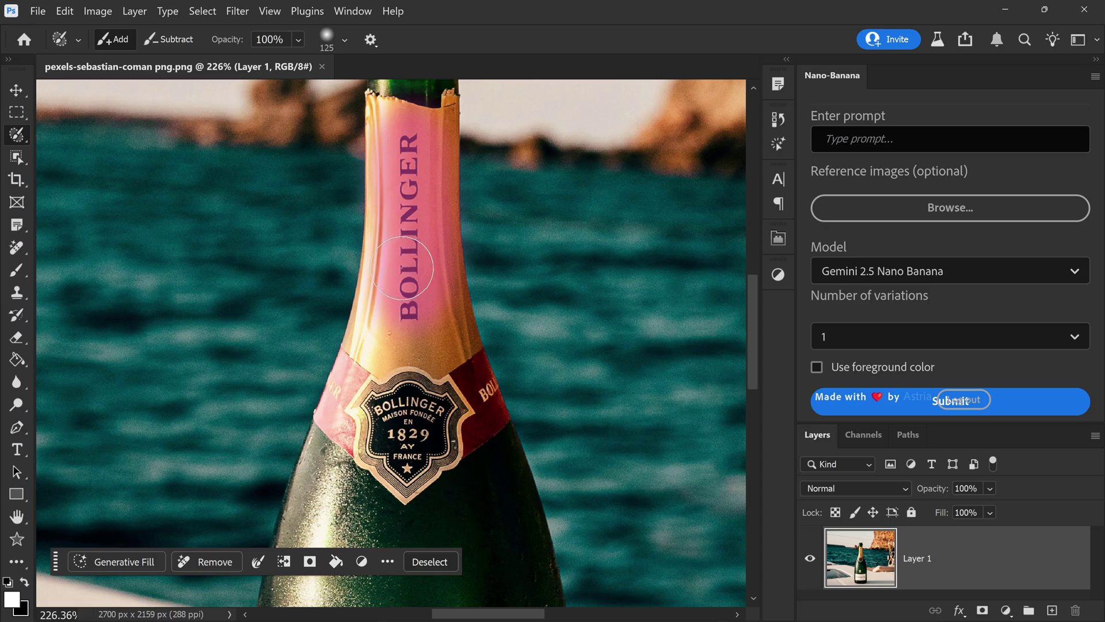
click(17, 90)
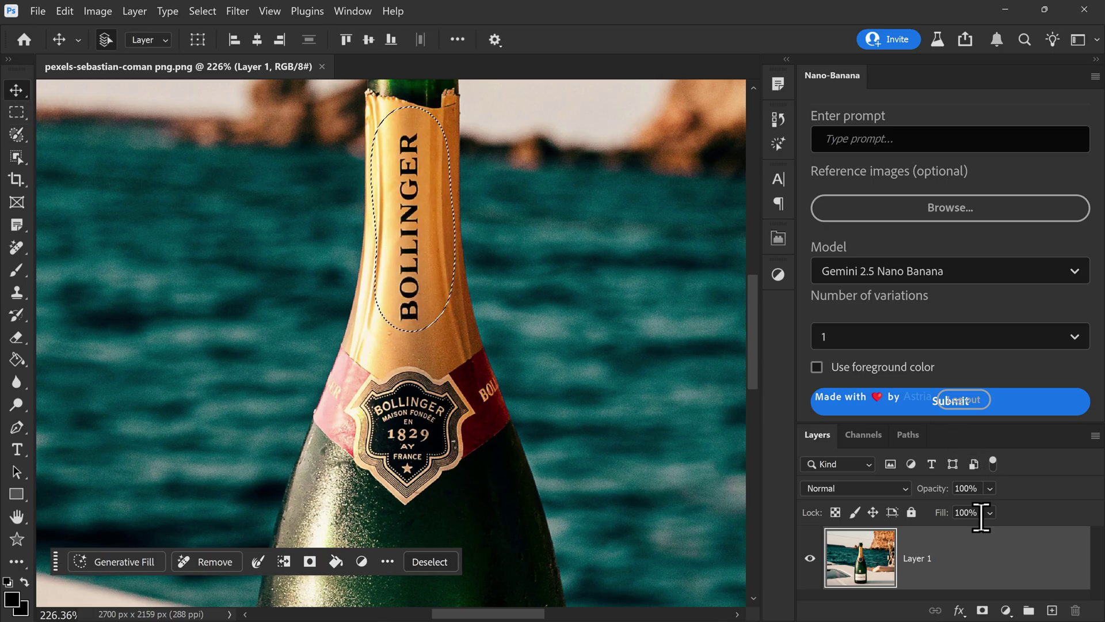
Generate a replacement for the selected bottle lettering with the Nano-Banana prompt replace the text with "VerticDesigns", and clear the selection.
click(862, 138)
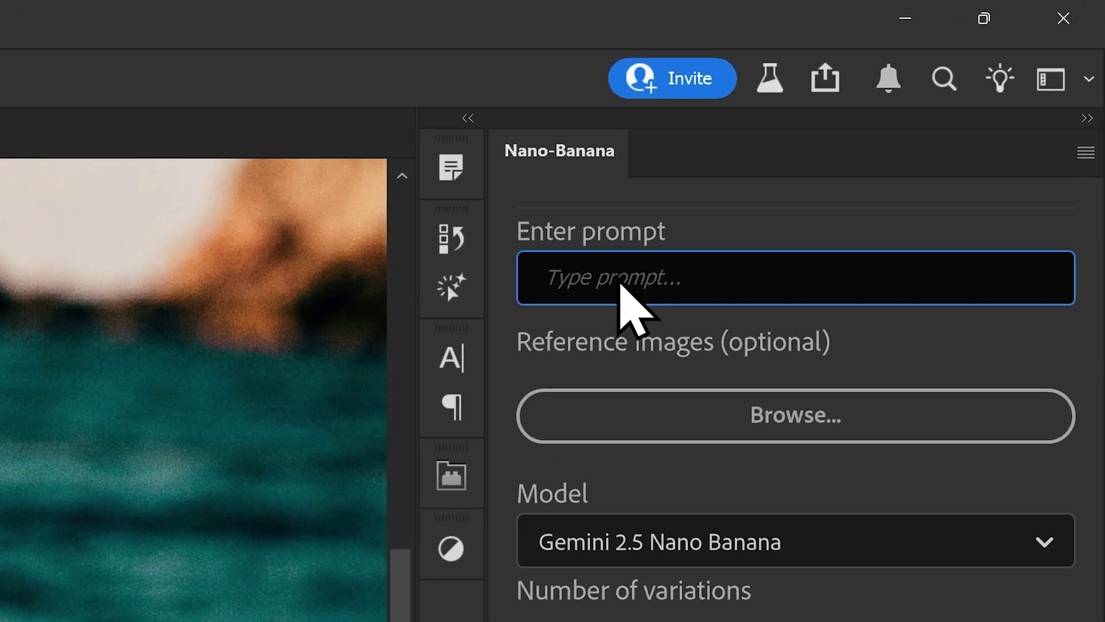
text(e)
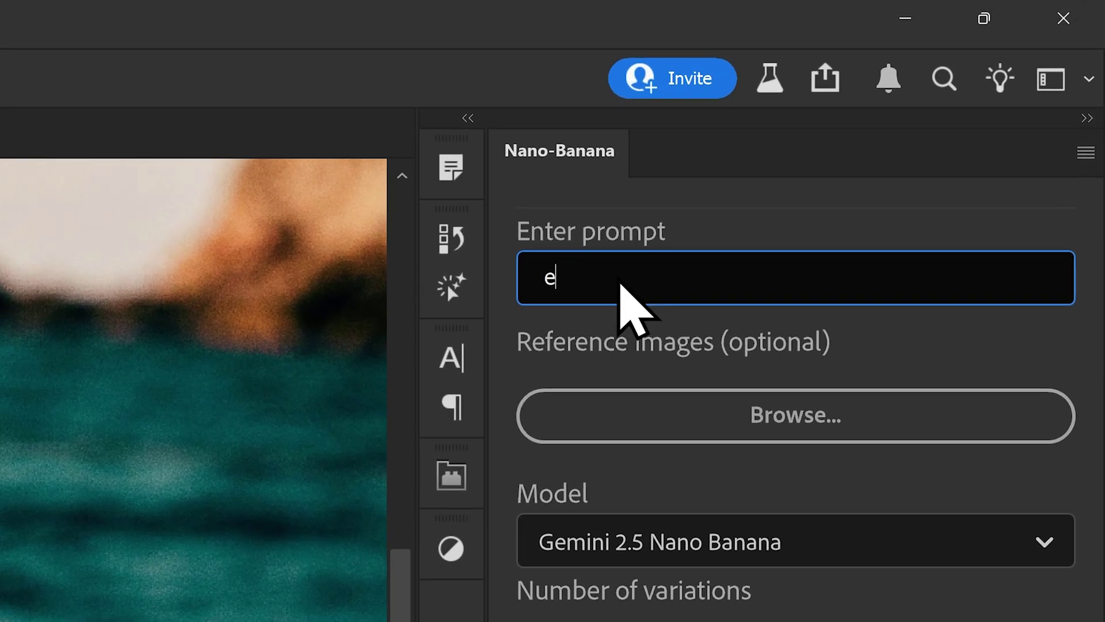
key(BackSpace)
text(replace the tex)
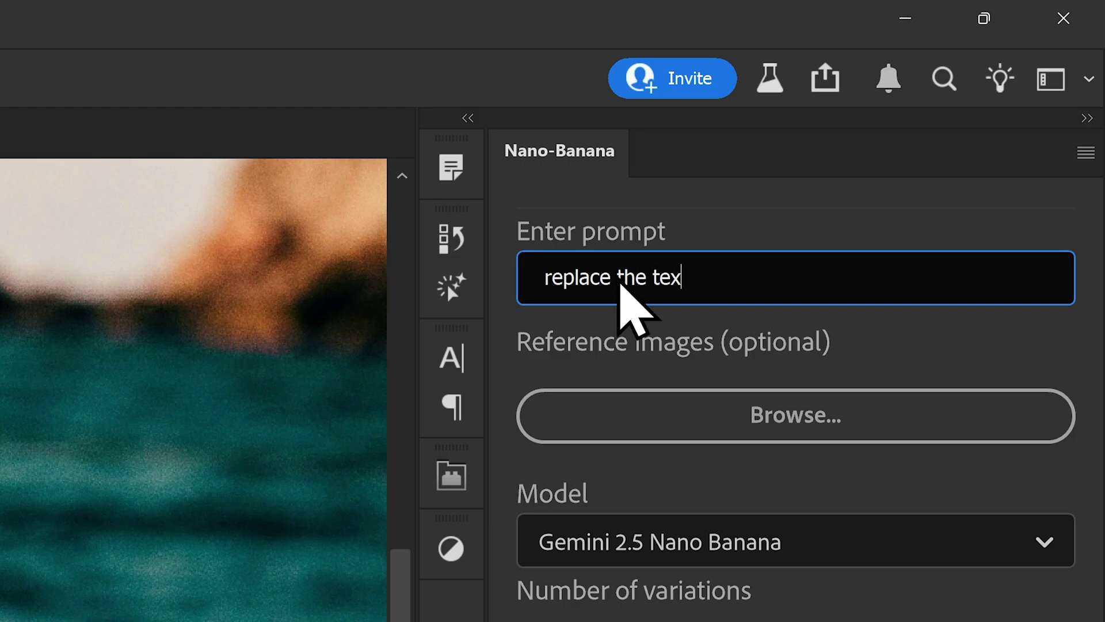
text(t with "VerticD)
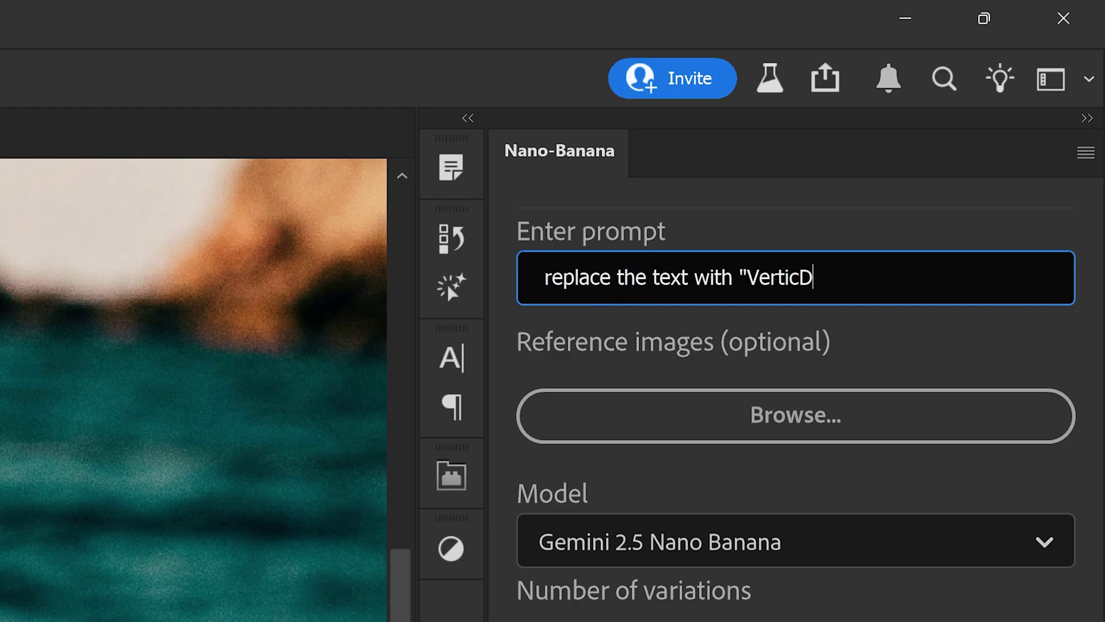
text(esigns")
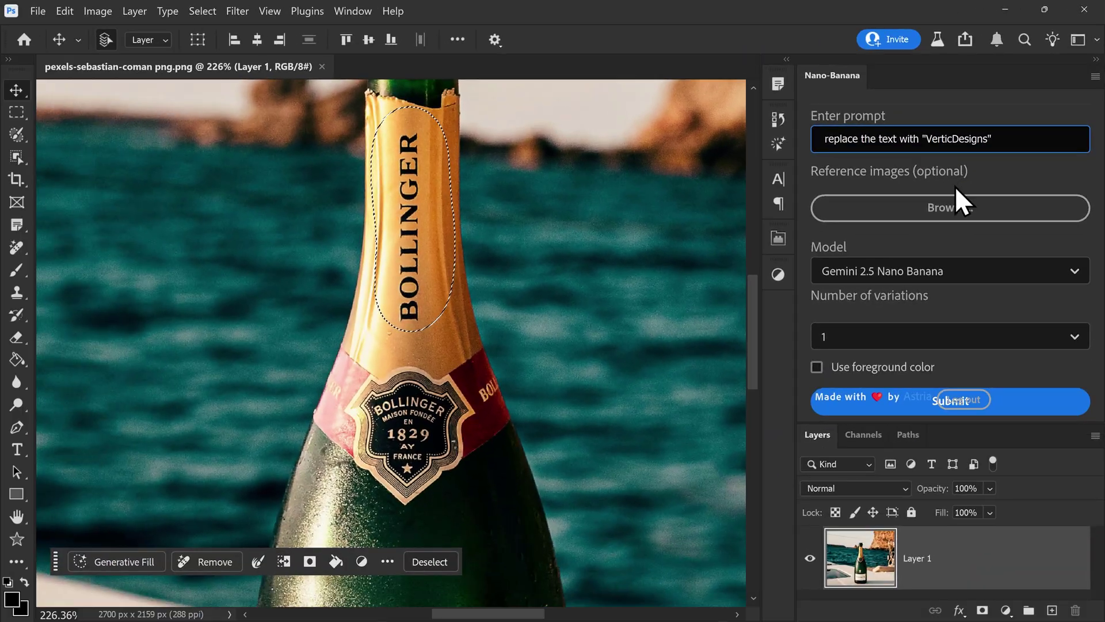
click(1034, 402)
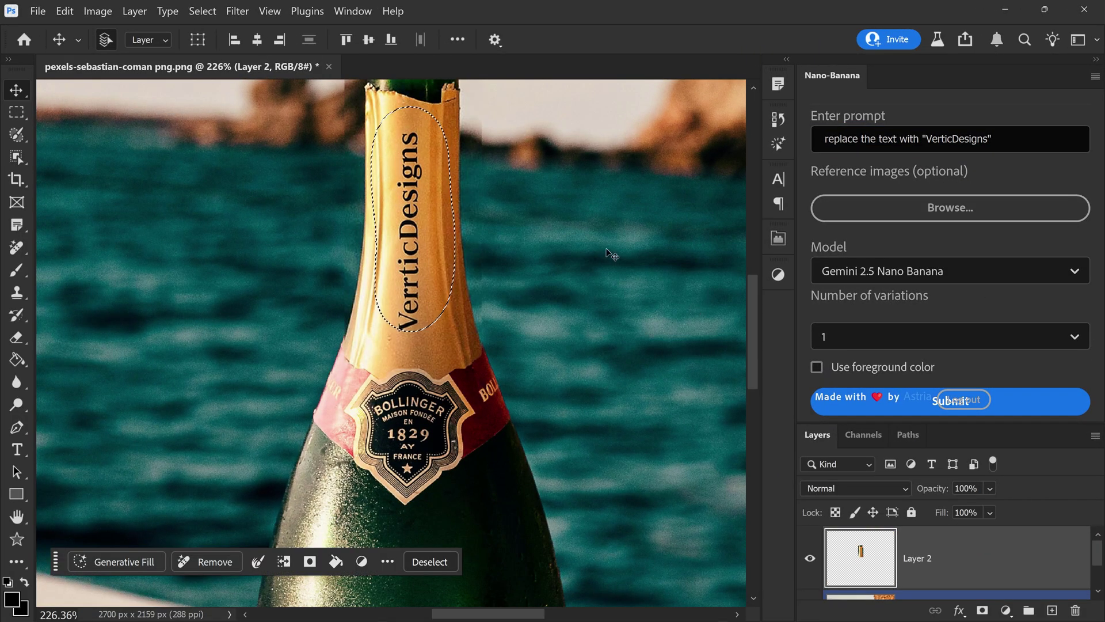
scroll(446, 266, down, 1)
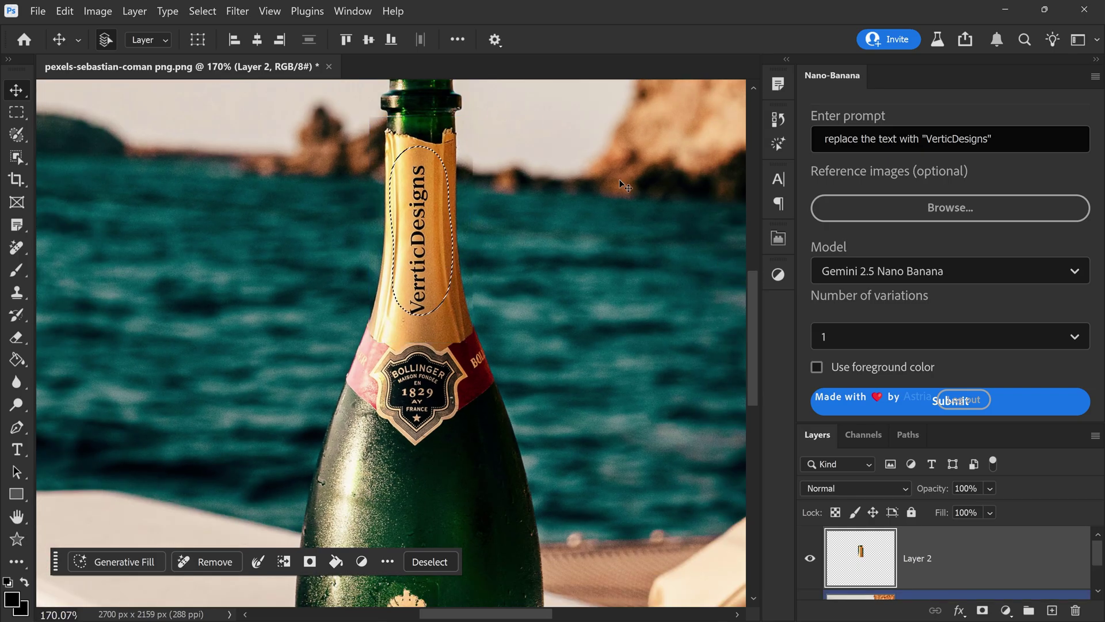
key(ctrl+d)
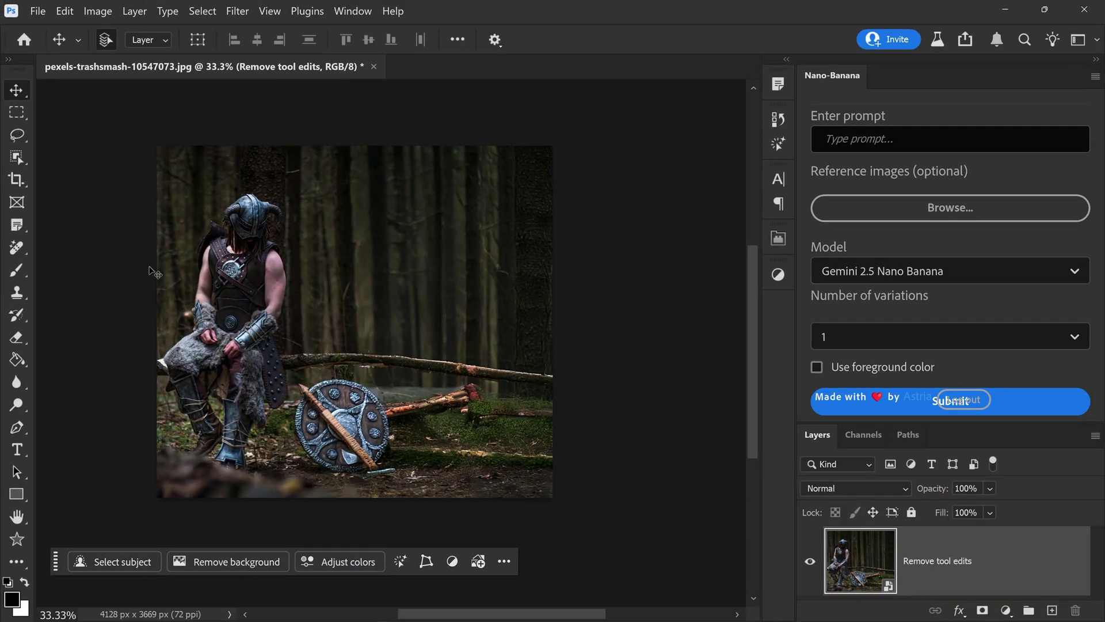
In the forest warrior photo, paint a selection over the shield, axe and surrounding ground with the Selection Brush at size 700.
right_click(17, 127)
click(66, 130)
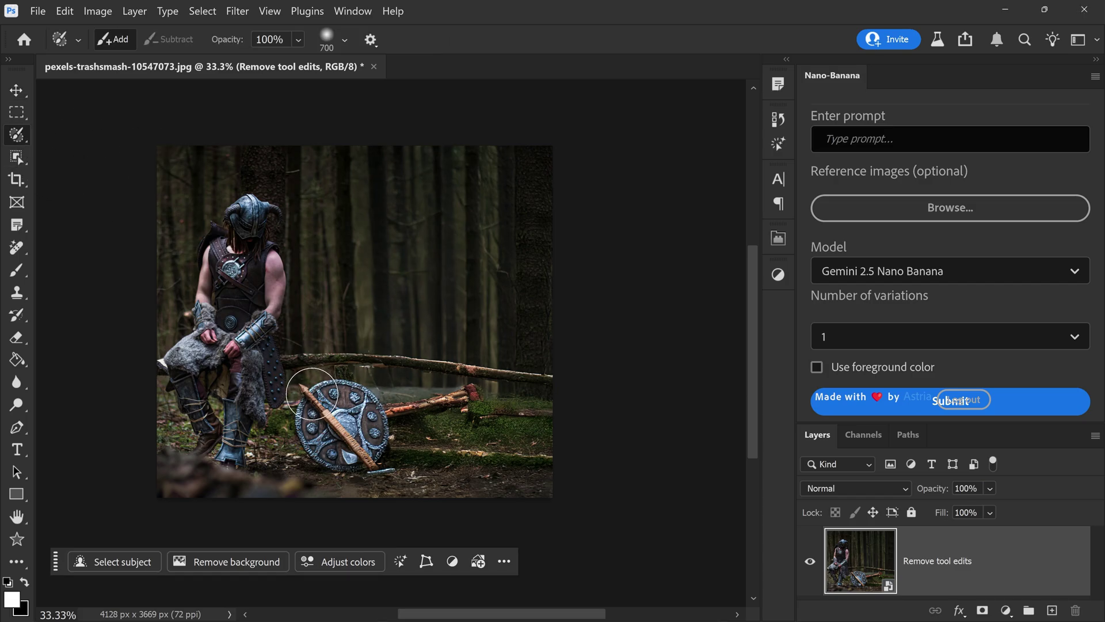
mouse_move(312, 393)
mouse_down()
mouse_move(423, 392)
mouse_move(492, 409)
mouse_move(519, 446)
mouse_move(478, 476)
mouse_move(391, 481)
mouse_up()
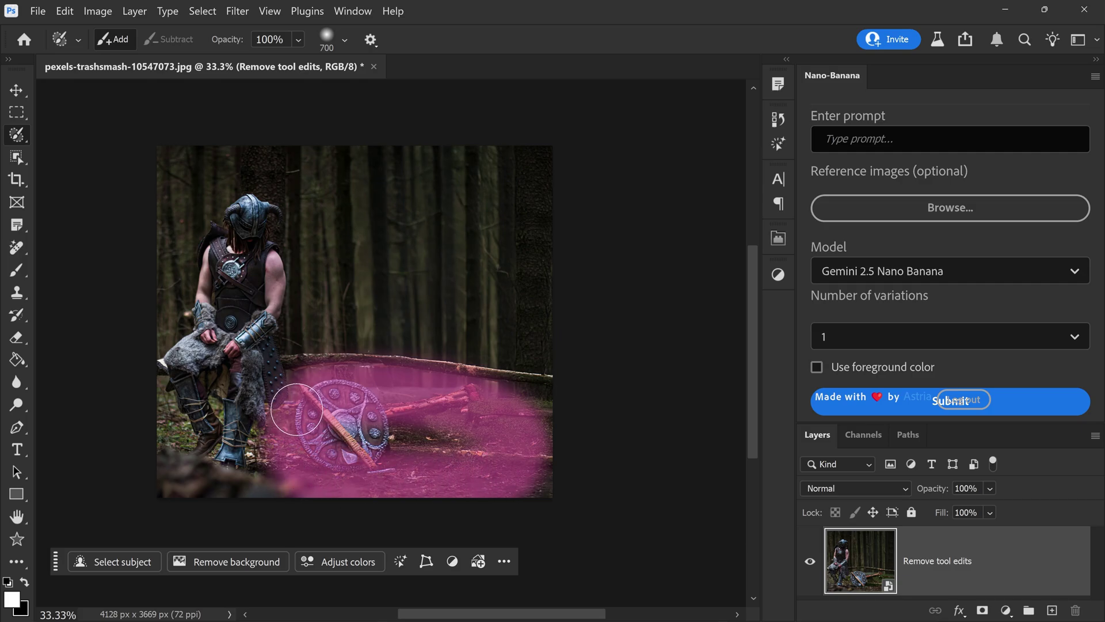
mouse_move(391, 401)
mouse_down()
mouse_move(447, 450)
mouse_move(380, 450)
mouse_up()
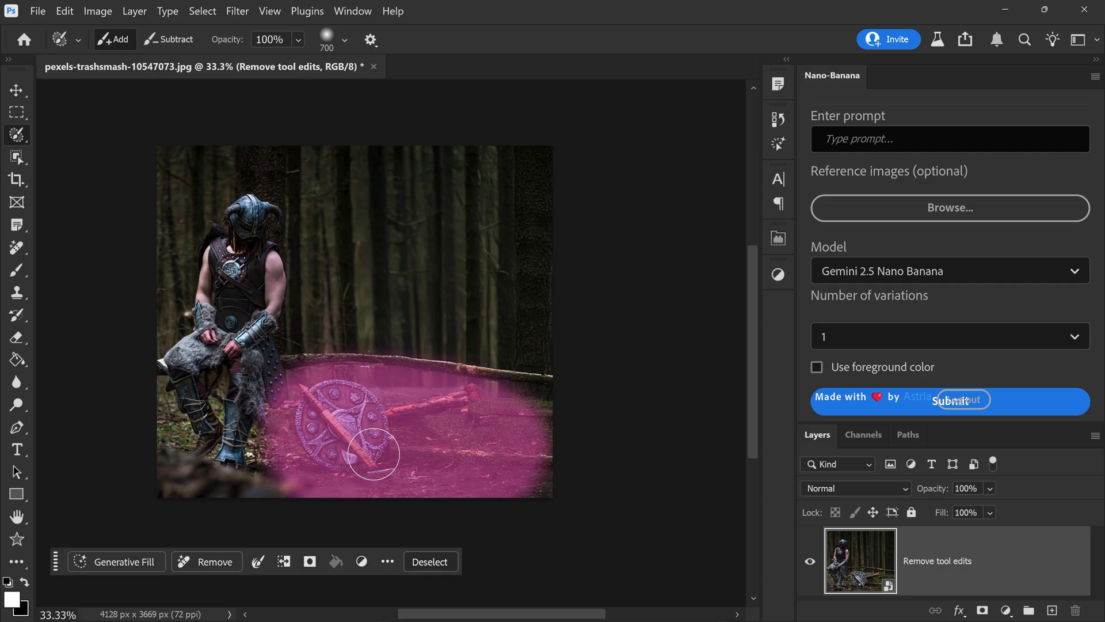
click(16, 90)
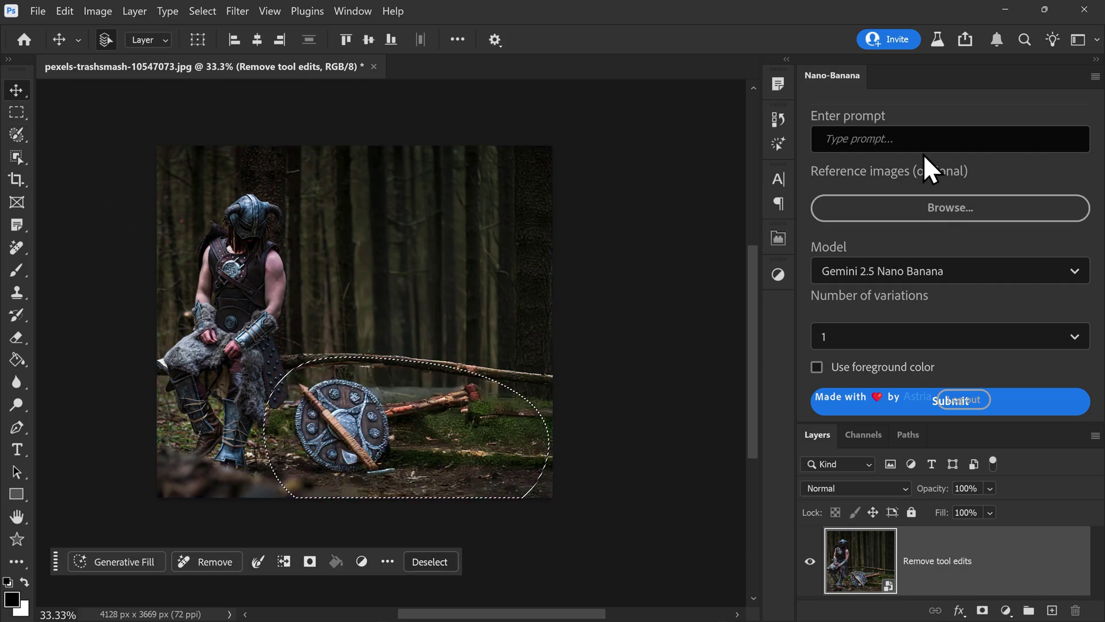
Paste the prompt from big silver wolf prompt.txt, generate the sleeping silver wolf in place of the shield and axe, and deselect.
click(896, 138)
key(ctrl+v)
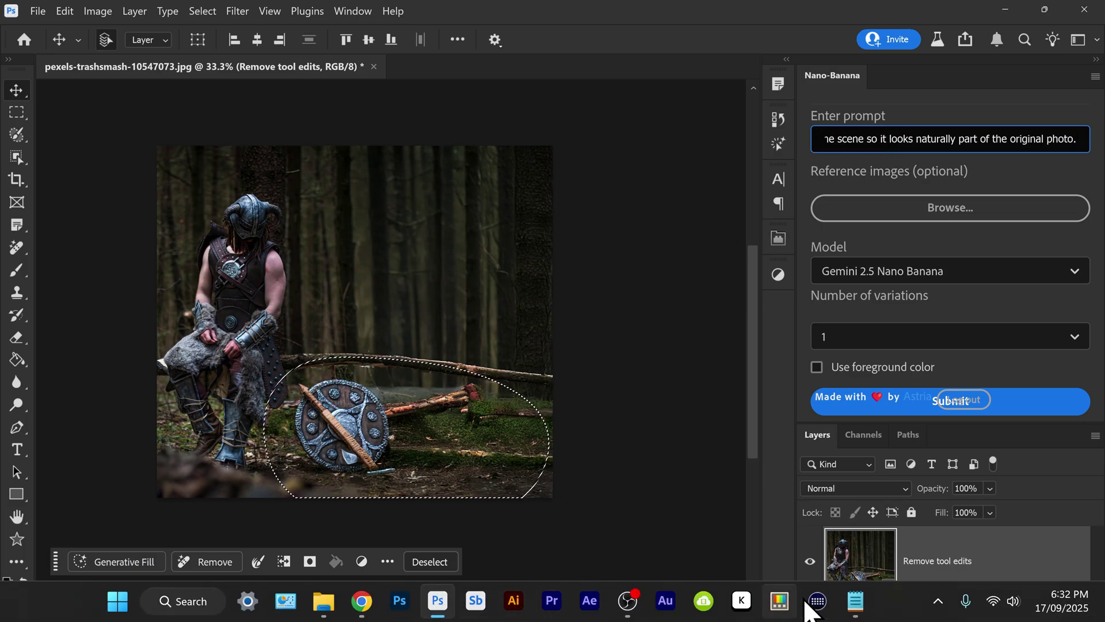
click(856, 601)
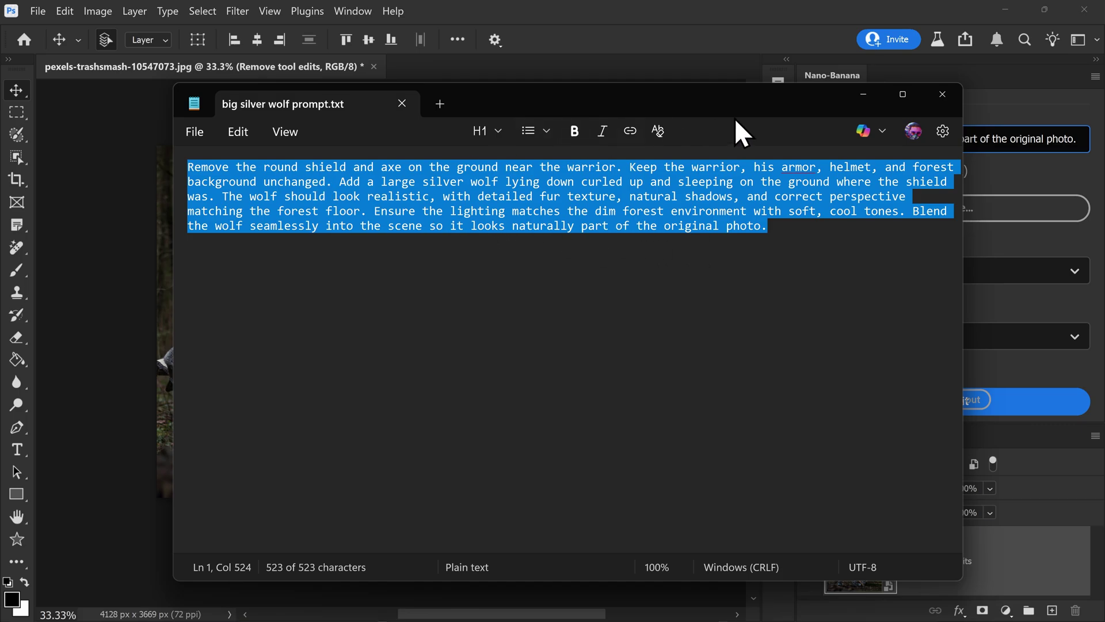
click(863, 93)
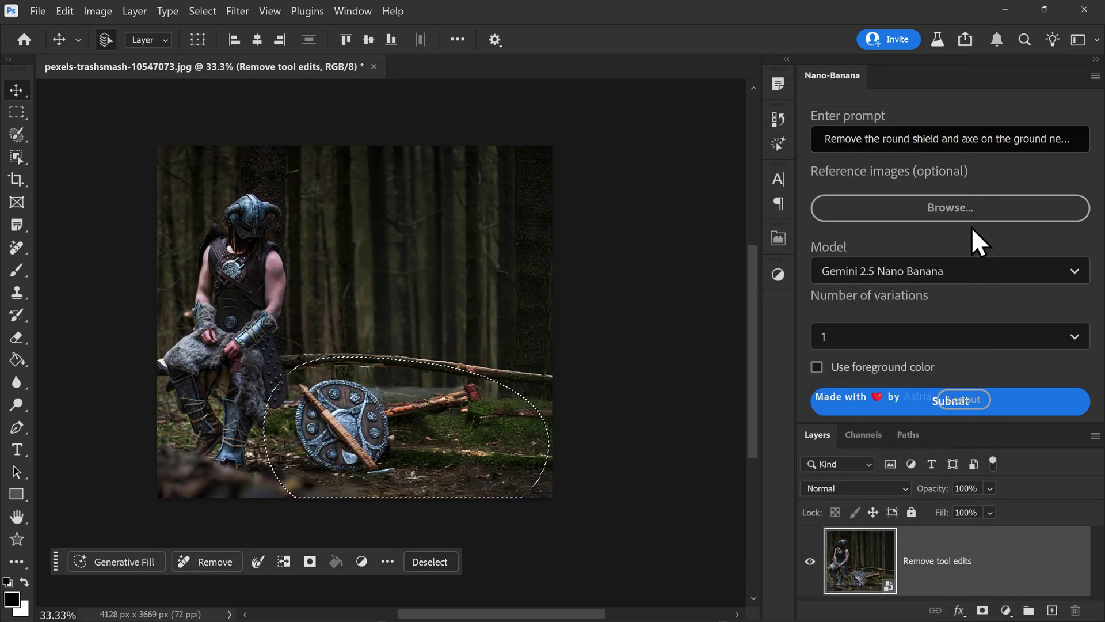
click(1057, 400)
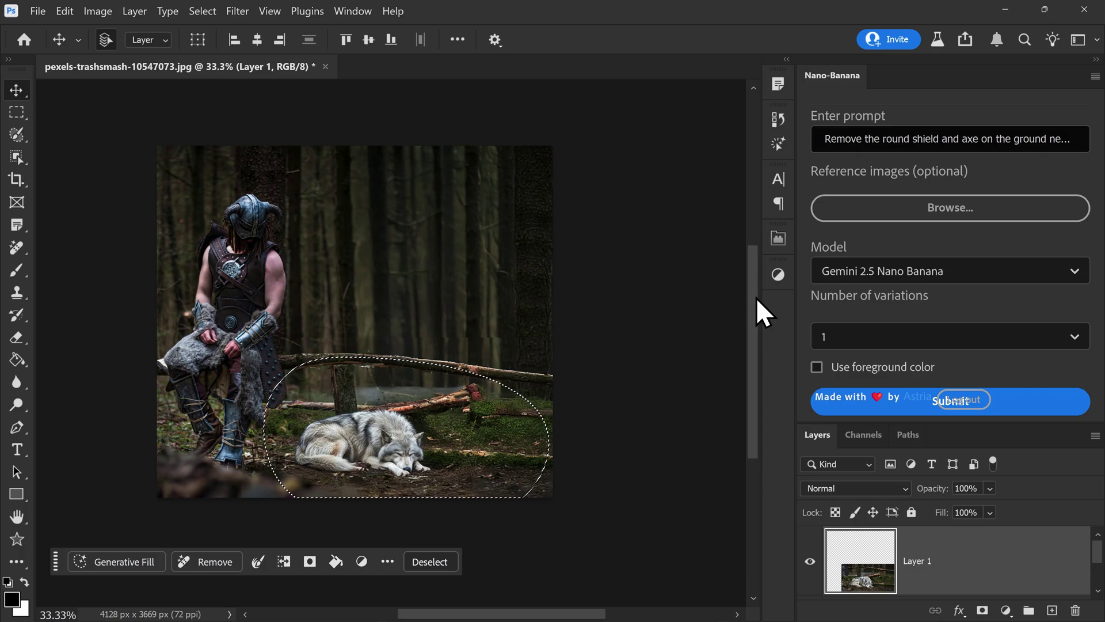
key(ctrl+d)
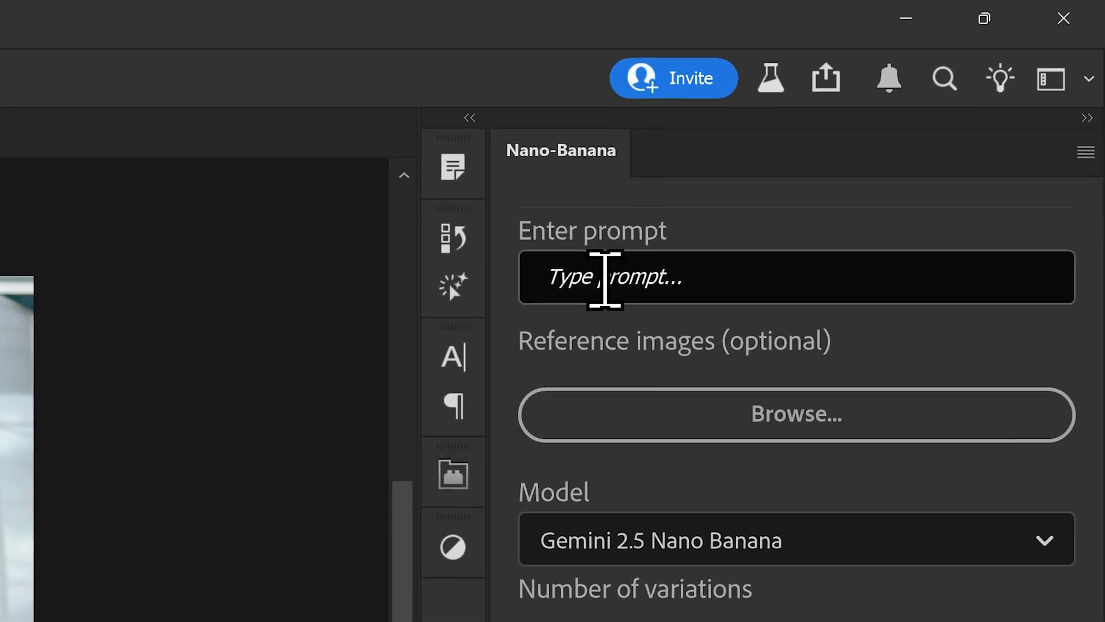
Generate a cinematic, natural reframing of the bench photo from a top-down 45 degree angle, man looking up at the camera, same bench, clothing and background.
click(855, 137)
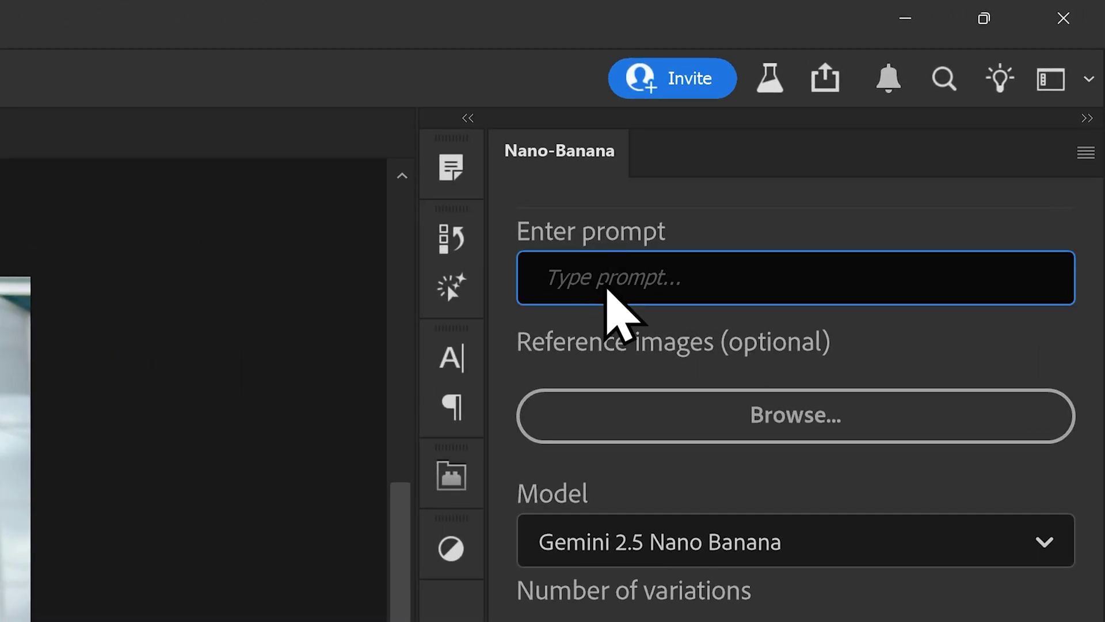
text(Reframe the image from a top-down 45 degree angle, readjust camera perspective to look cinematic and natural.)
drag(607, 289, 546, 280)
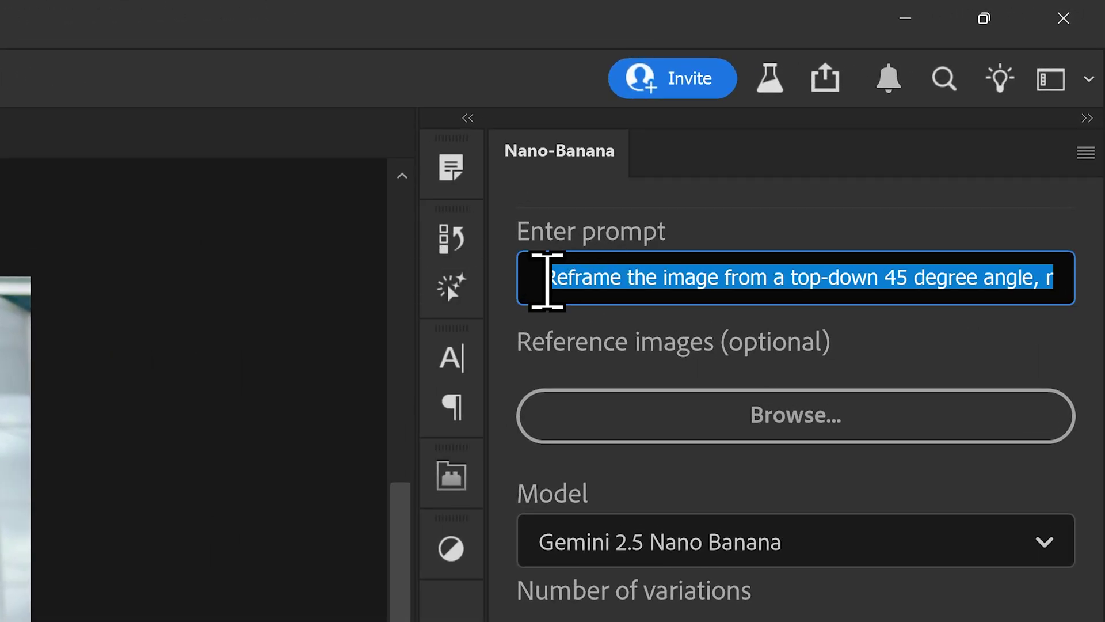
click(678, 278)
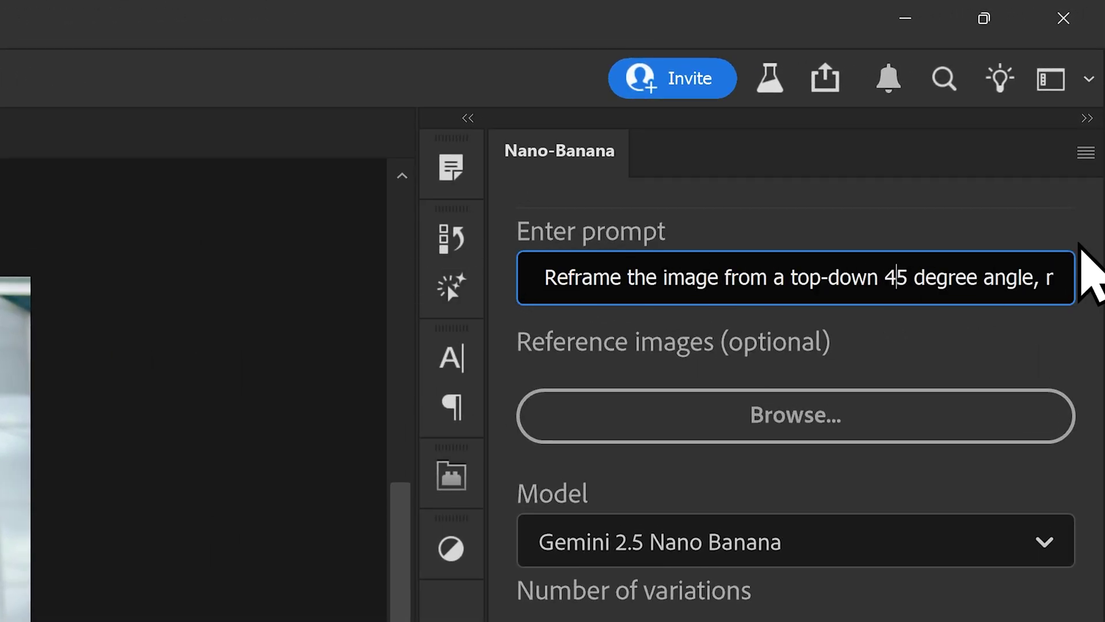
key(End)
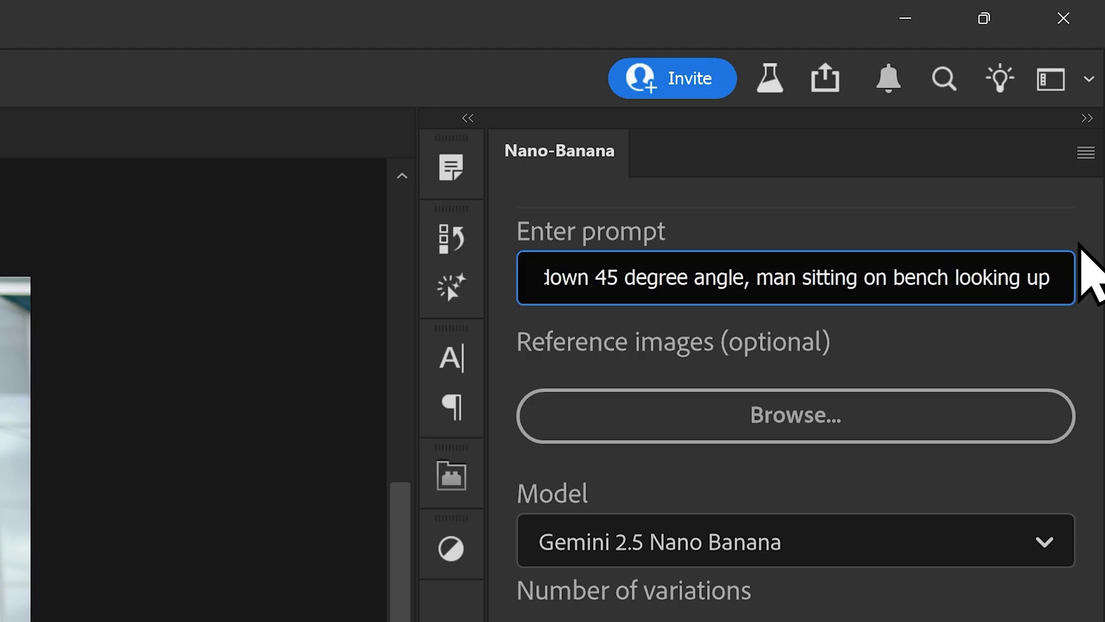
text(at the camera.)
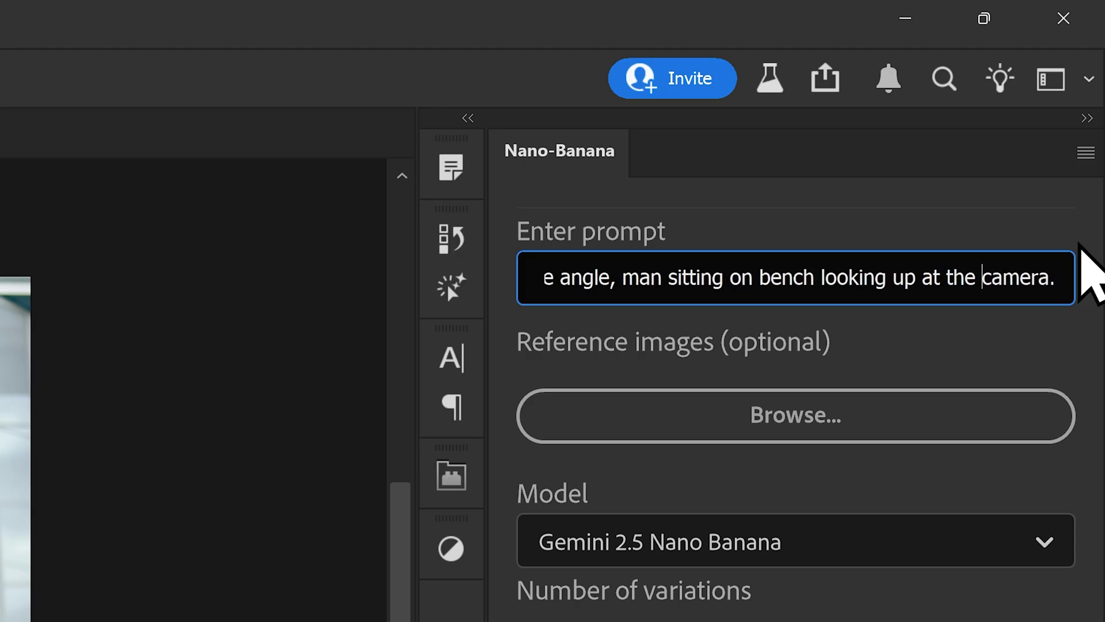
text( Keep all details the same — same bench, sa)
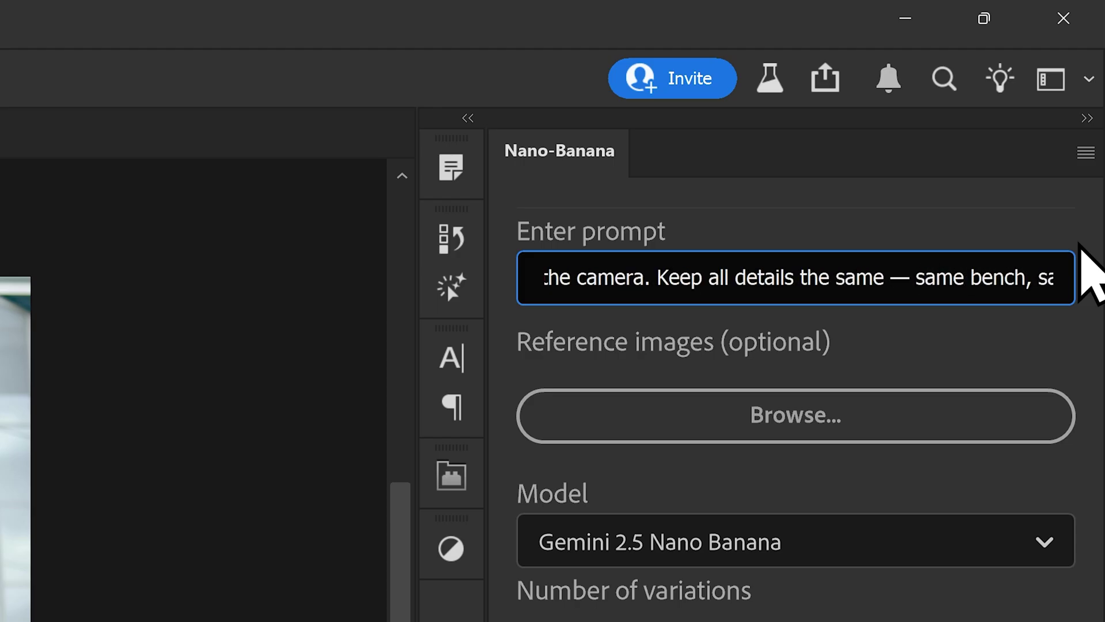
text(me clothing, sa)
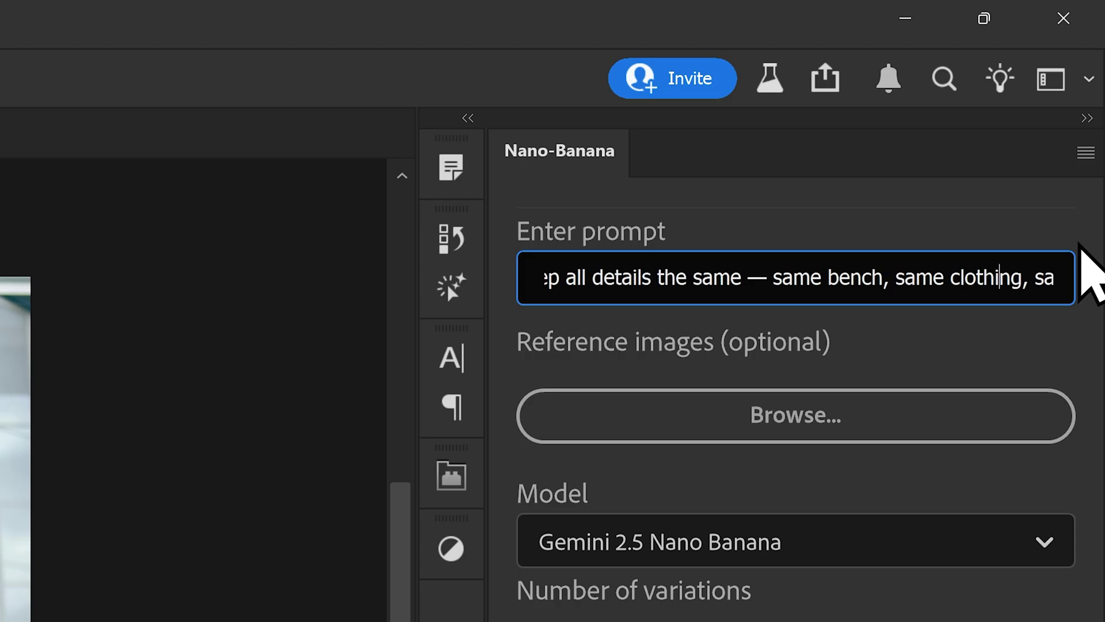
text(me background — just adjust c)
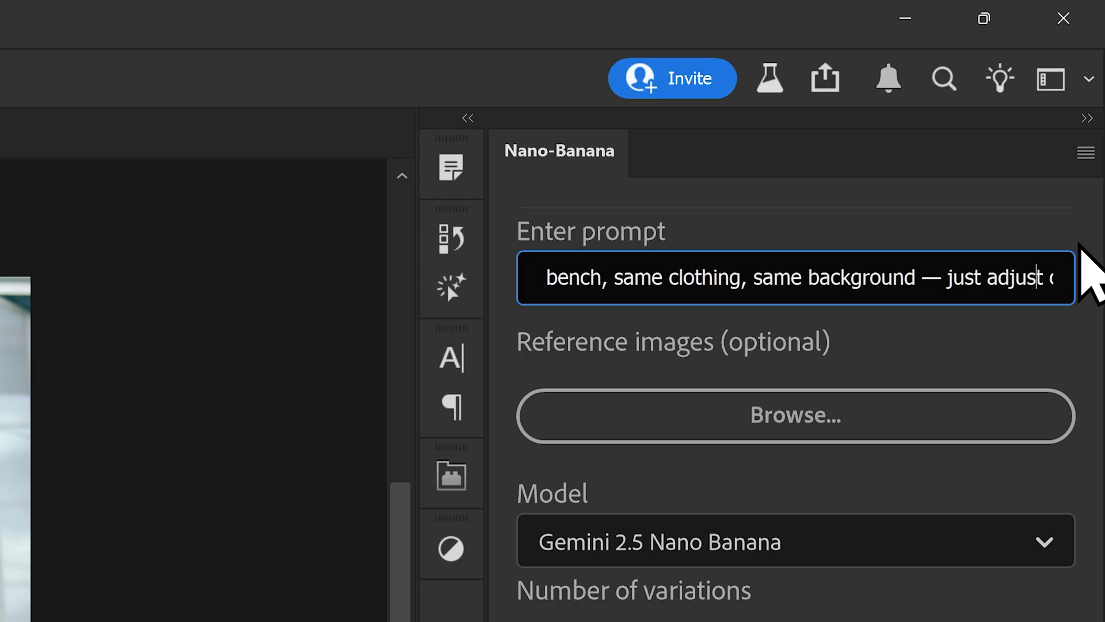
text(amera perspective to look cir)
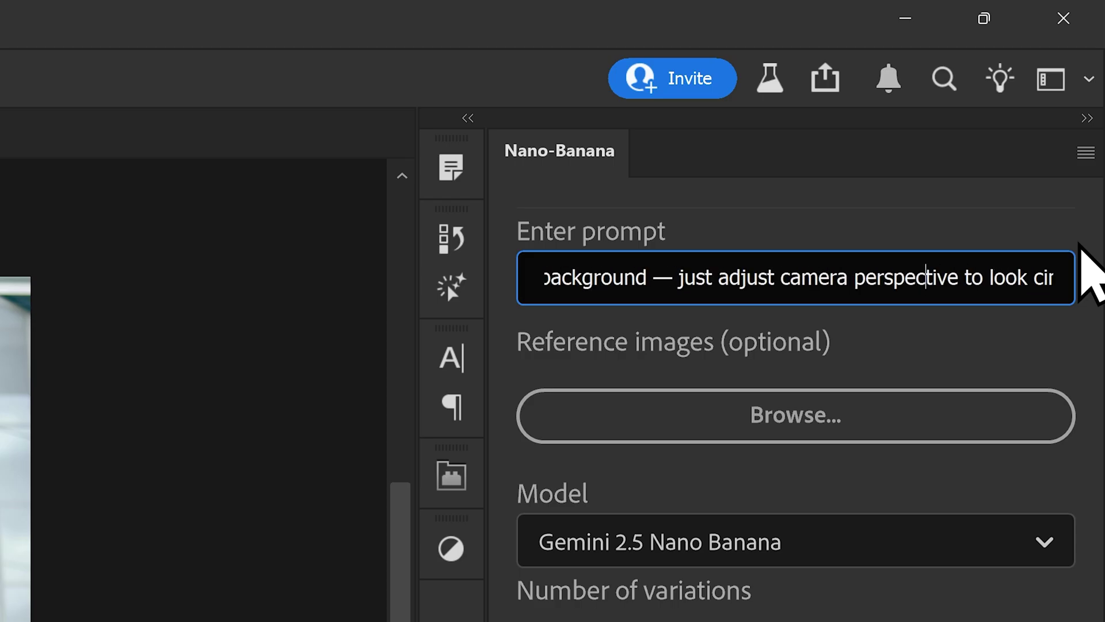
text(ematic and na)
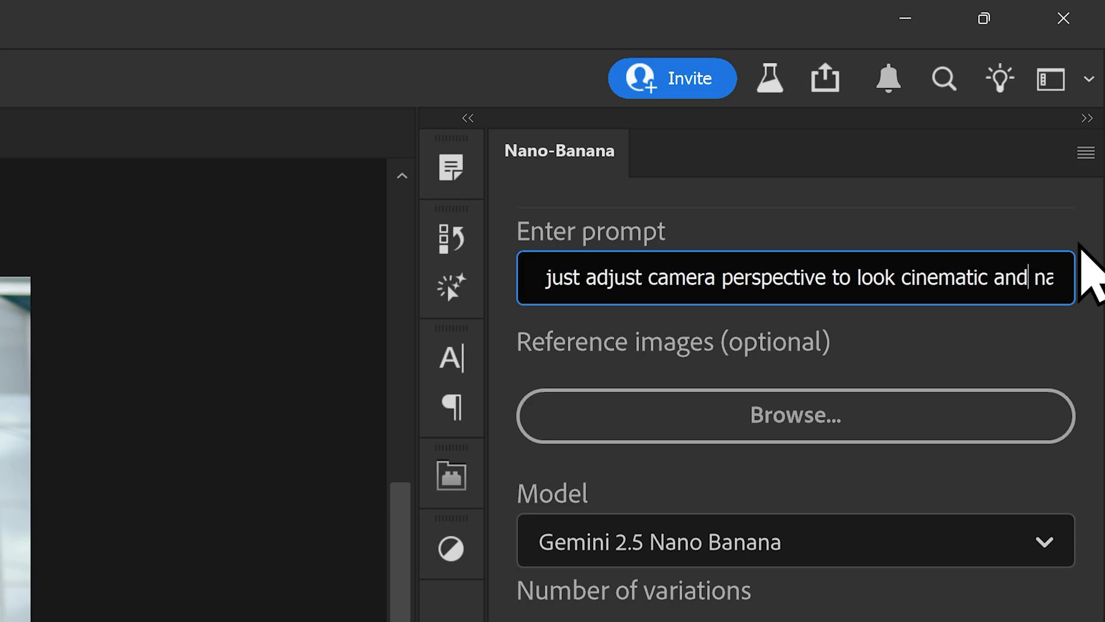
text(tural.)
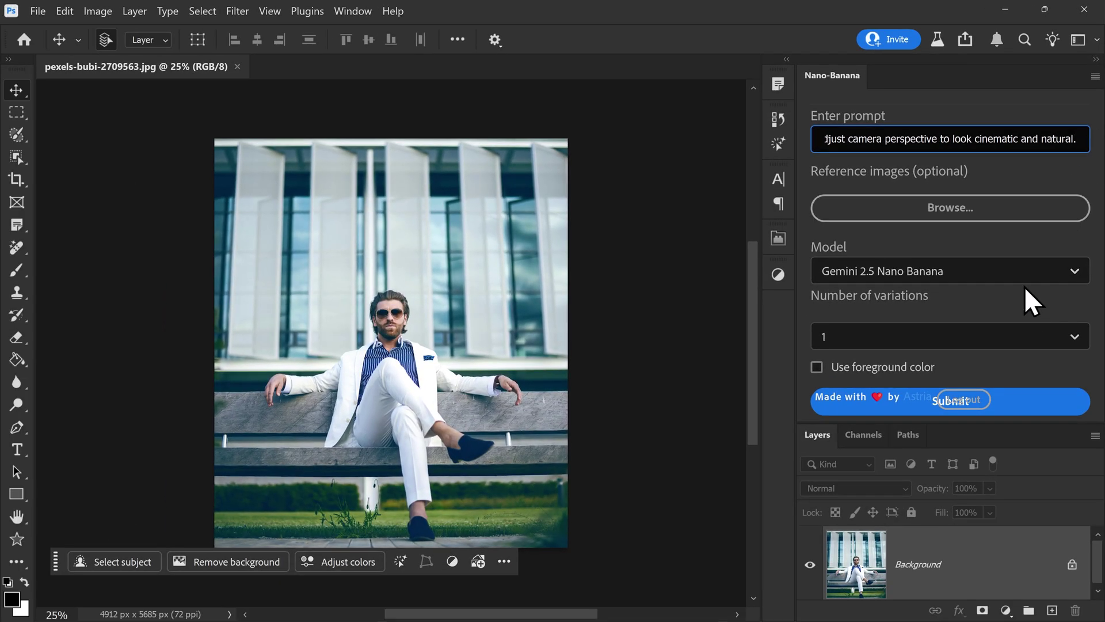
click(1048, 398)
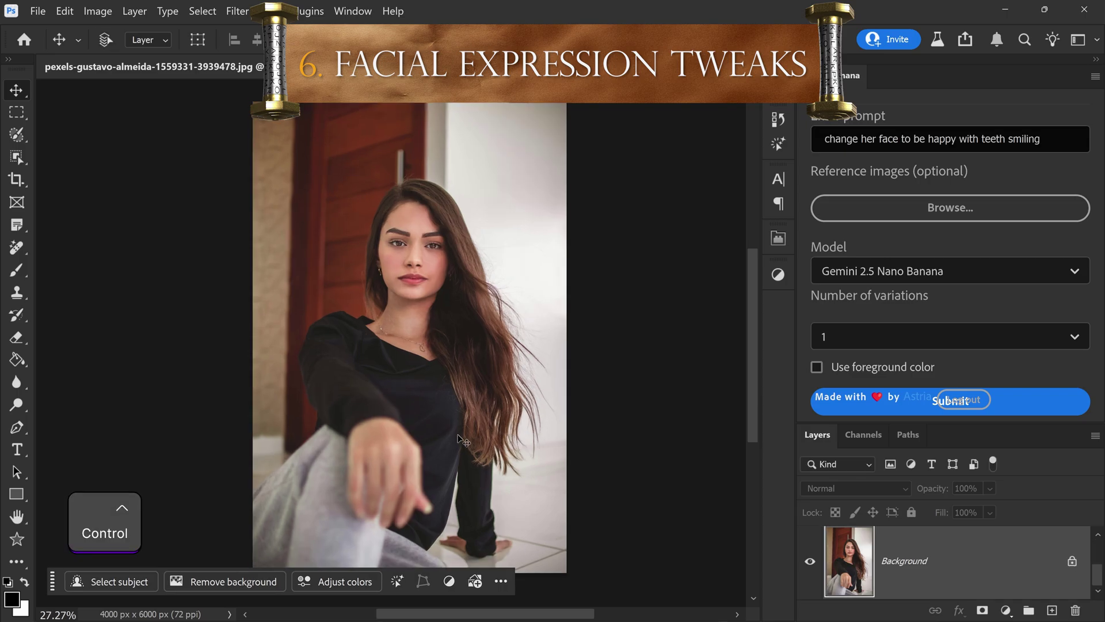
Select the woman's entire portrait and generate an expression change with the prompt "change her face to be happy with teeth smiling".
key(ctrl+a)
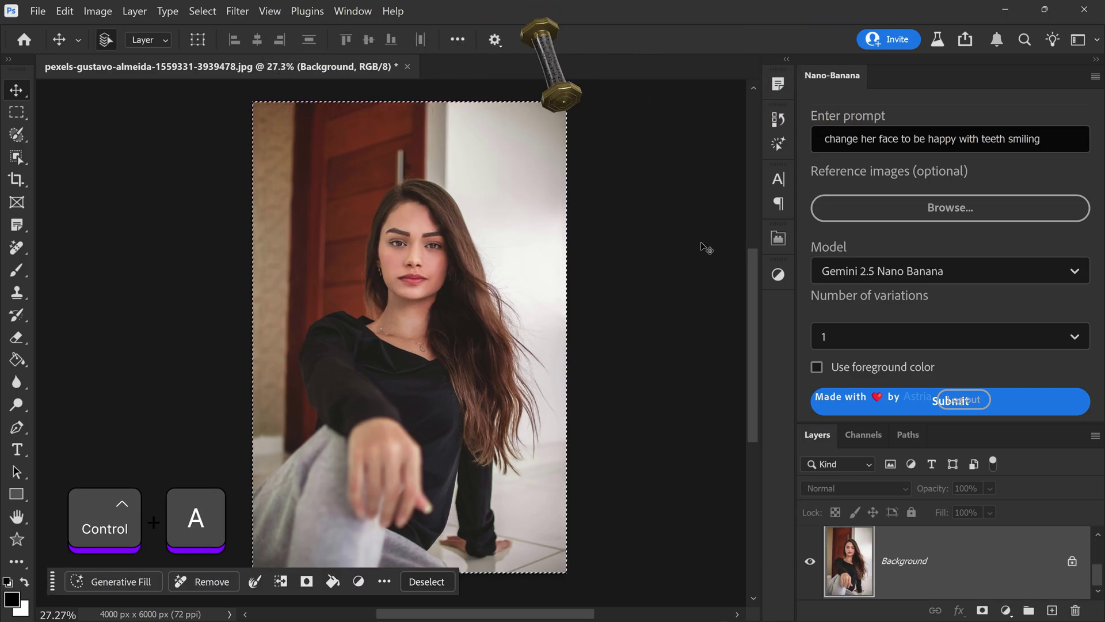
click(906, 143)
click(1033, 403)
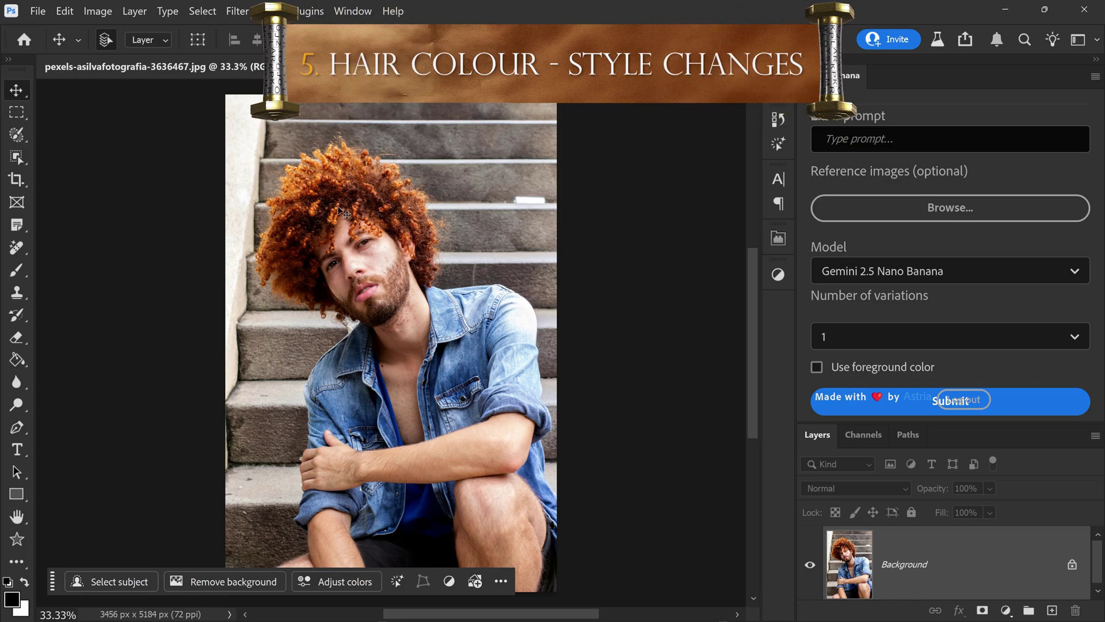
Unlock the curly-haired man's background layer and paint a selection over his hair with the Selection Brush at size 700.
click(16, 136)
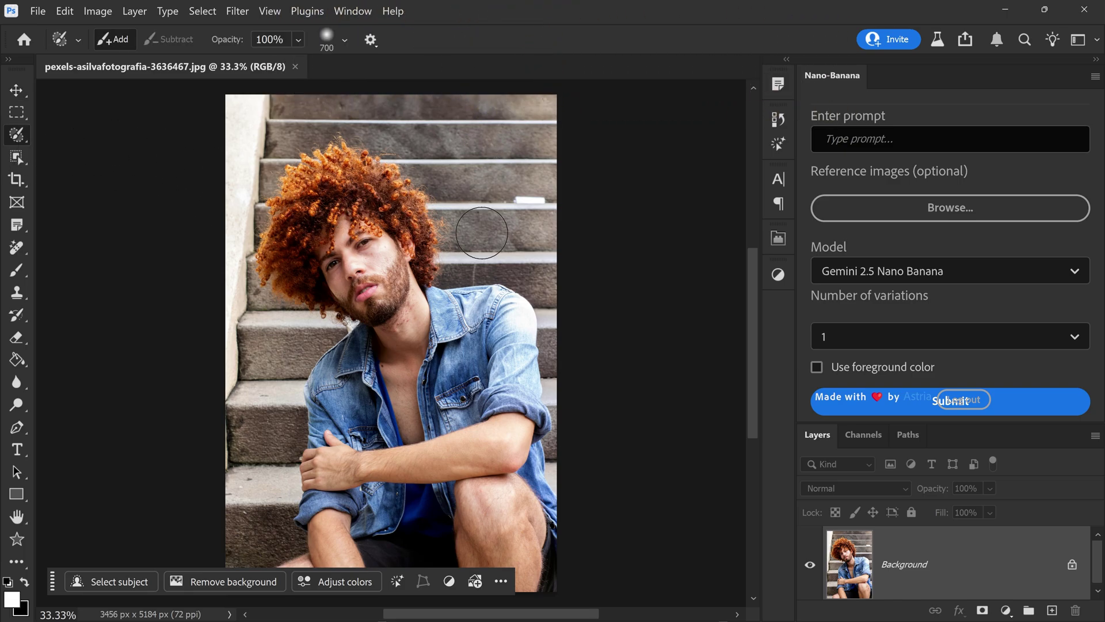
click(1072, 564)
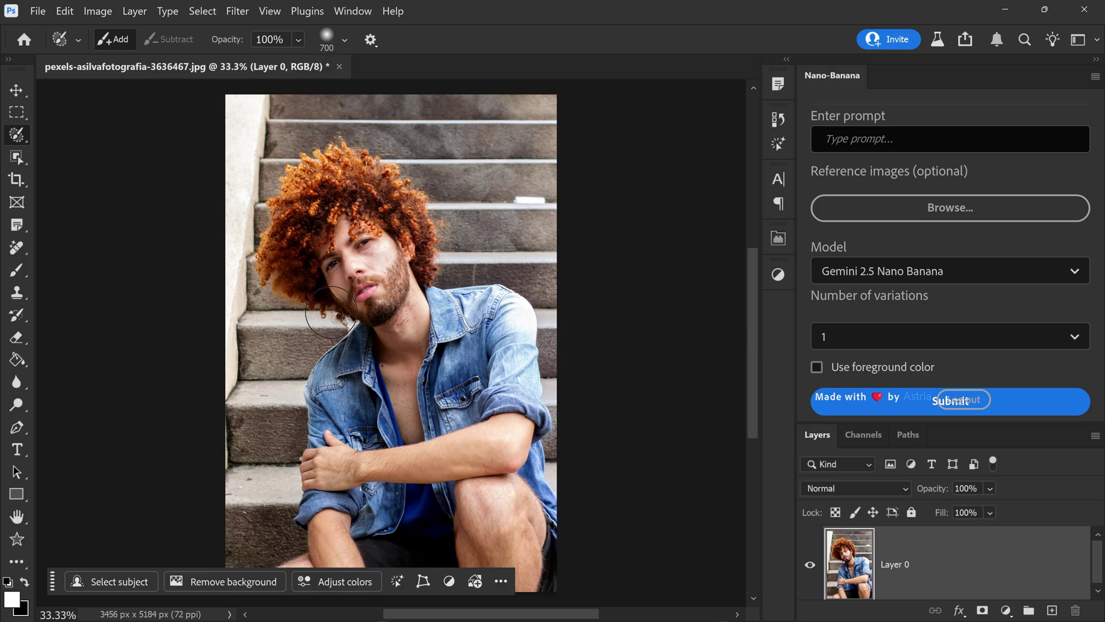
mouse_move(331, 312)
mouse_down()
mouse_move(270, 274)
mouse_move(260, 251)
mouse_move(276, 180)
mouse_move(313, 149)
mouse_move(352, 143)
mouse_move(397, 159)
mouse_move(430, 210)
mouse_move(444, 262)
mouse_move(436, 280)
mouse_move(391, 221)
mouse_move(360, 215)
mouse_move(295, 265)
mouse_move(294, 211)
mouse_move(376, 186)
mouse_move(398, 191)
mouse_up()
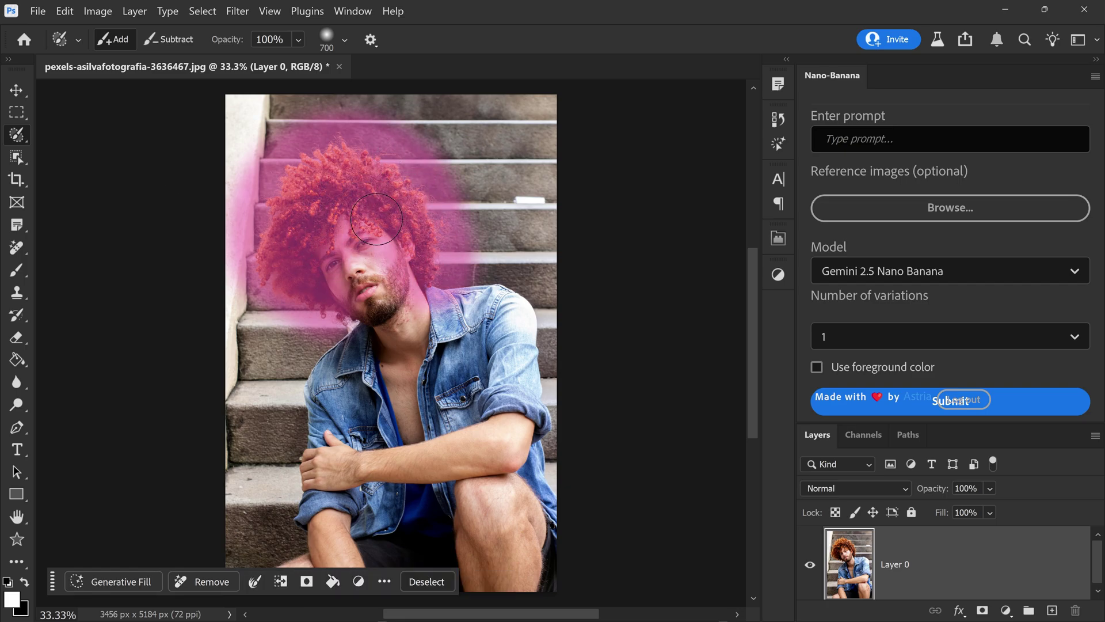
click(17, 91)
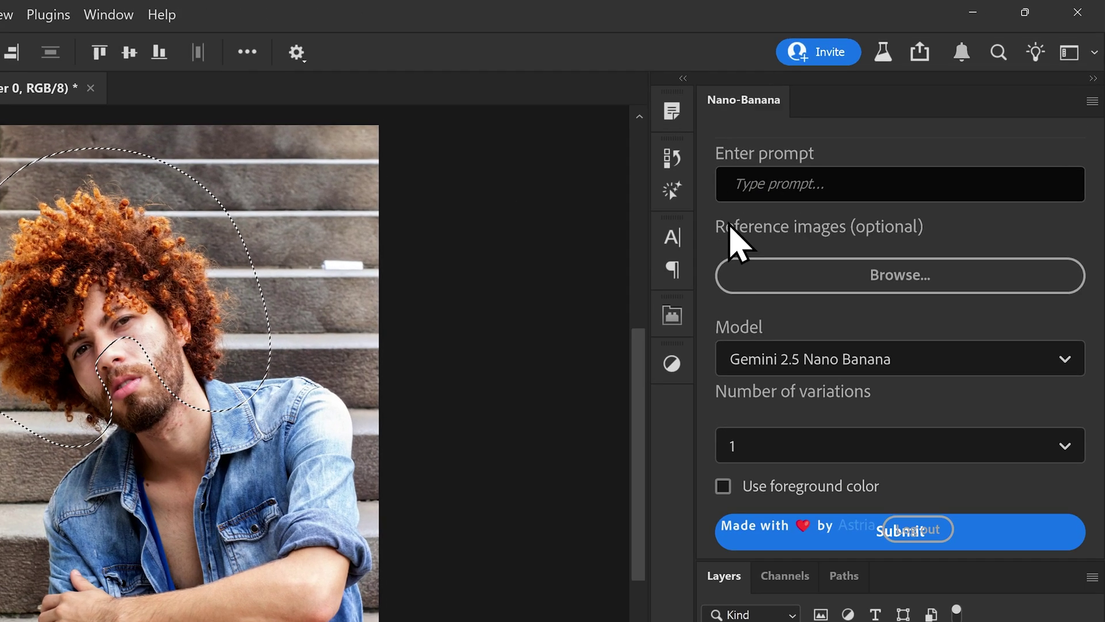
Generate a hair recolour on the selected hair with the prompt "change the hair colour to a bright blue colour" and deselect.
click(774, 185)
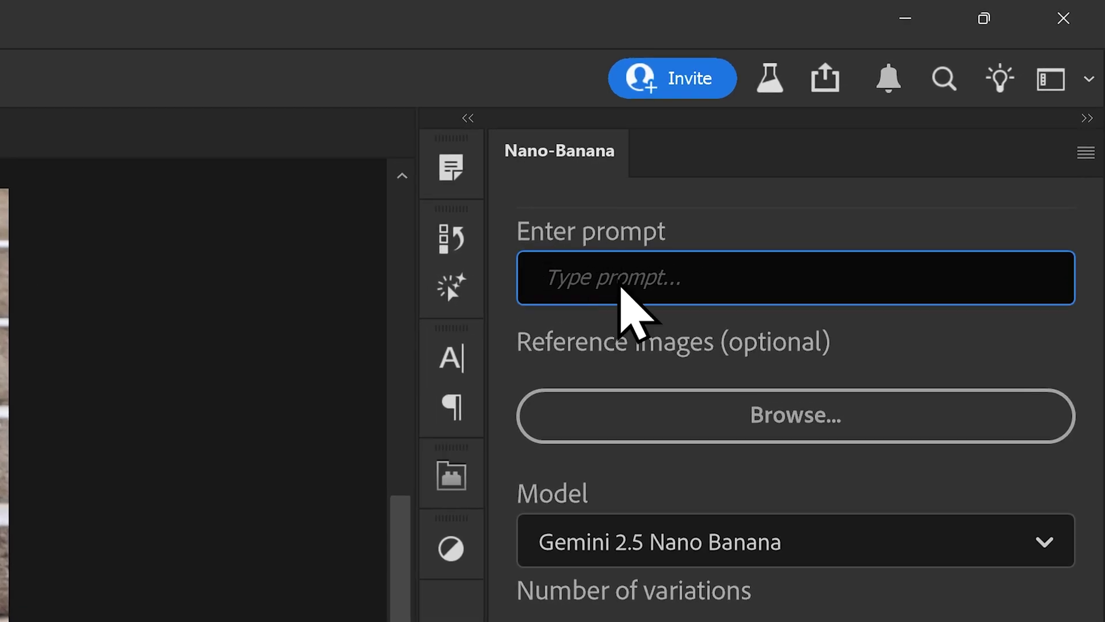
text(change the )
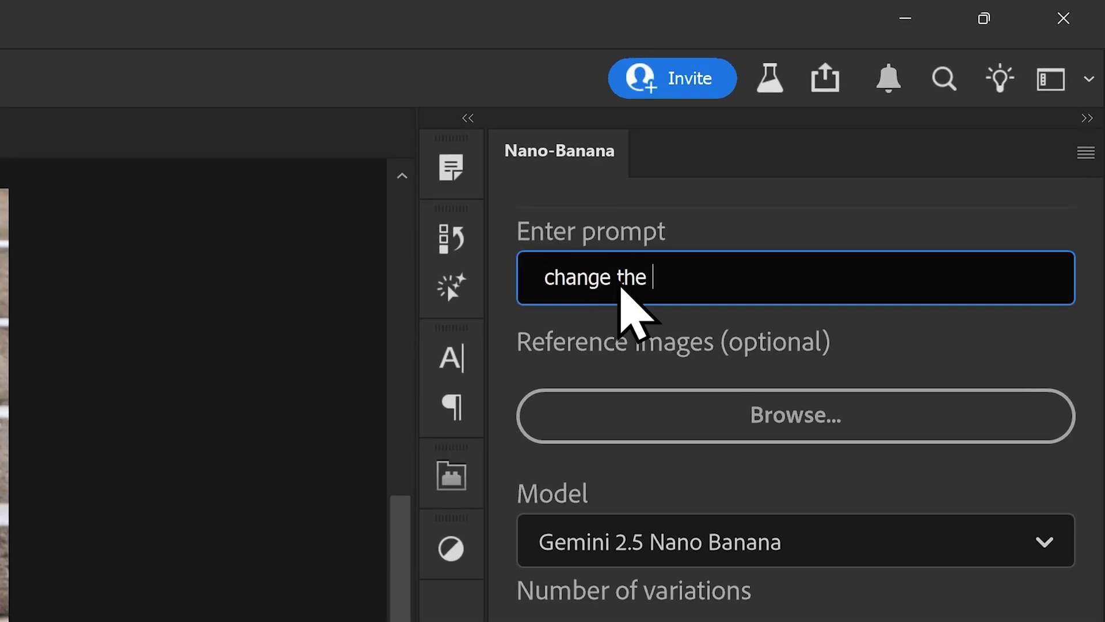
text(hair colour to)
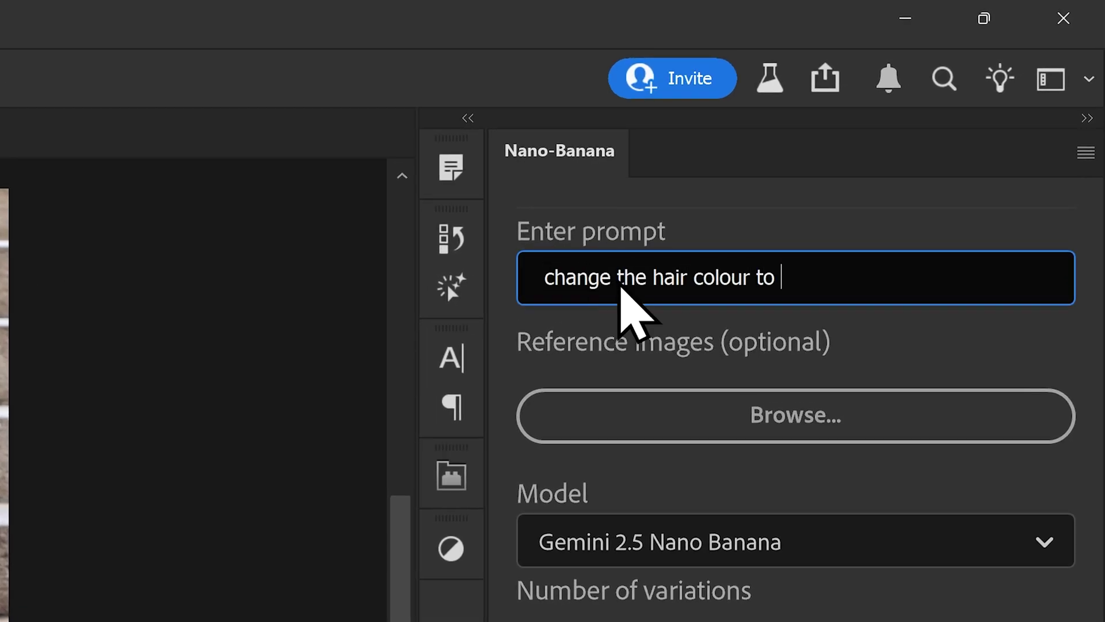
text( a bright )
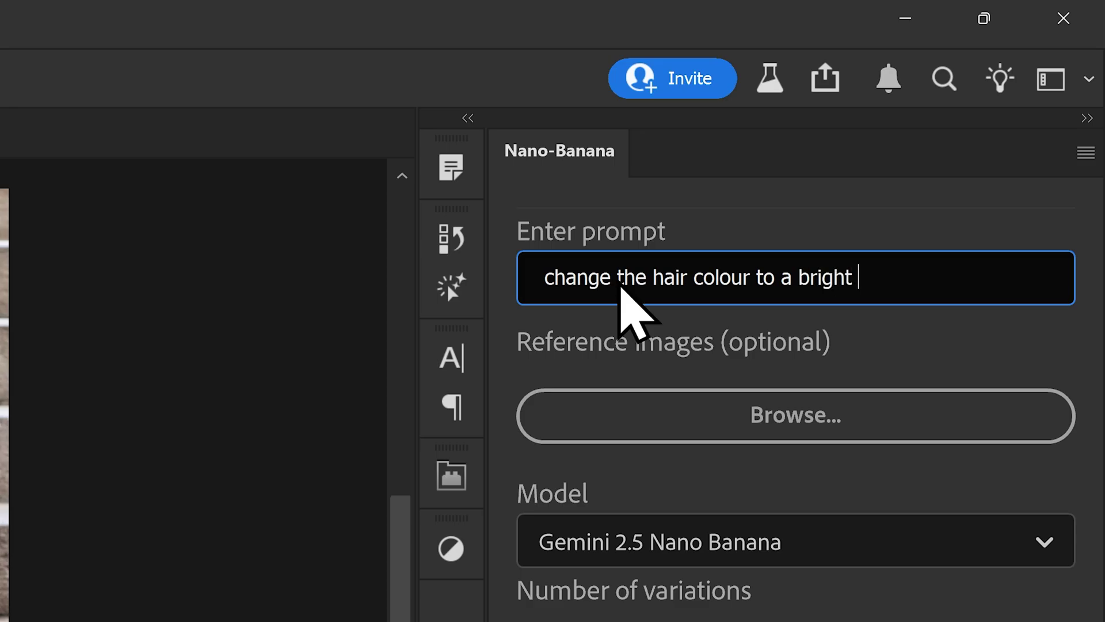
text(blue colour)
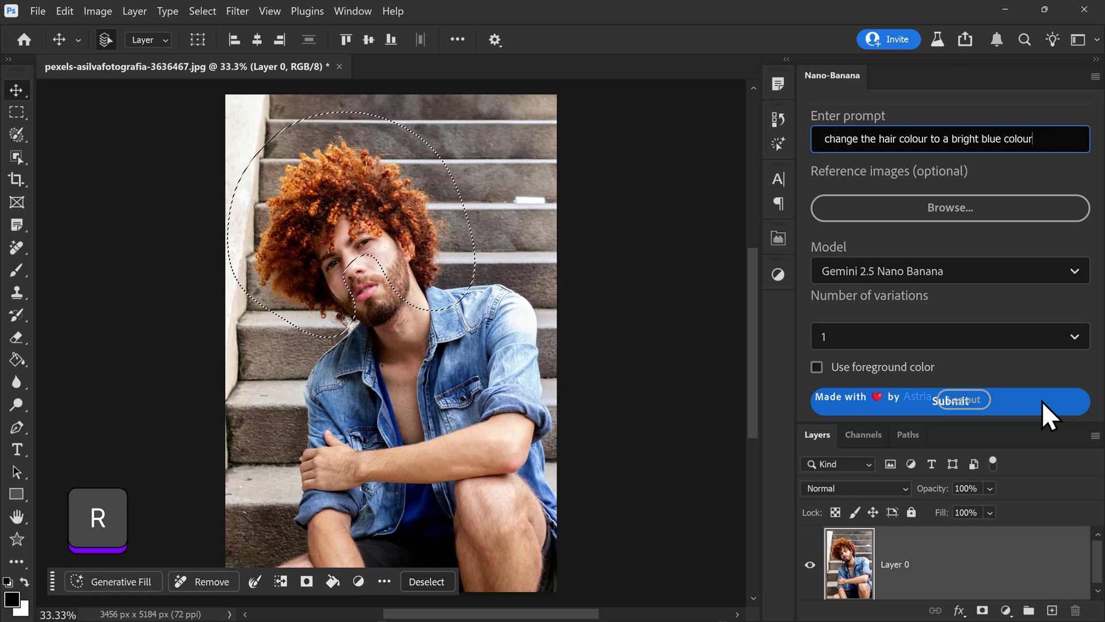
click(1031, 470)
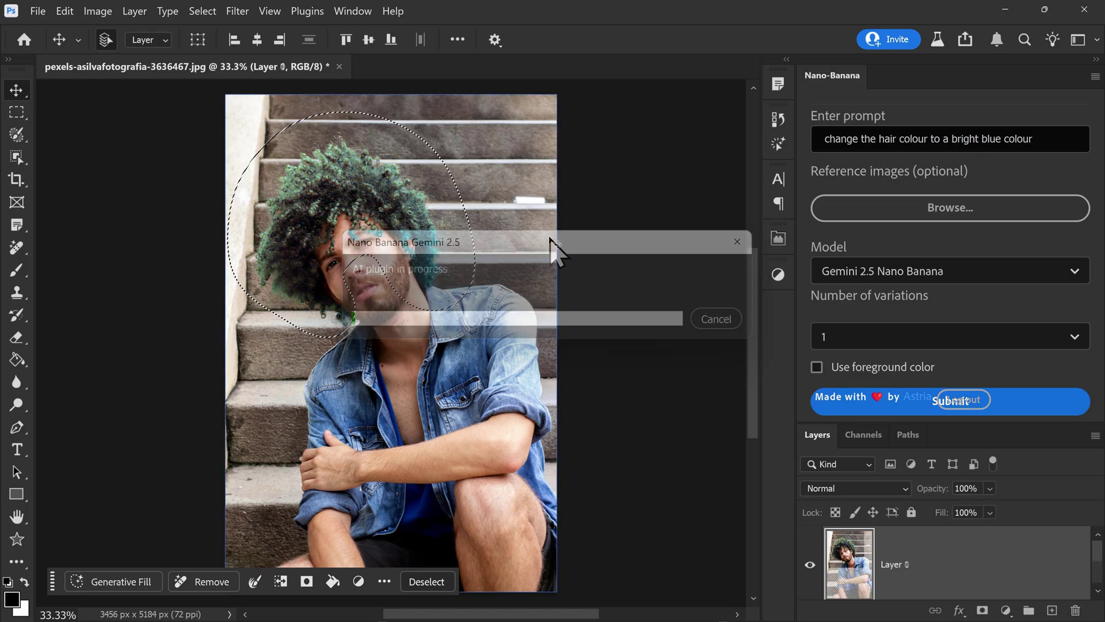
key(ctrl)
key(ctrl+d)
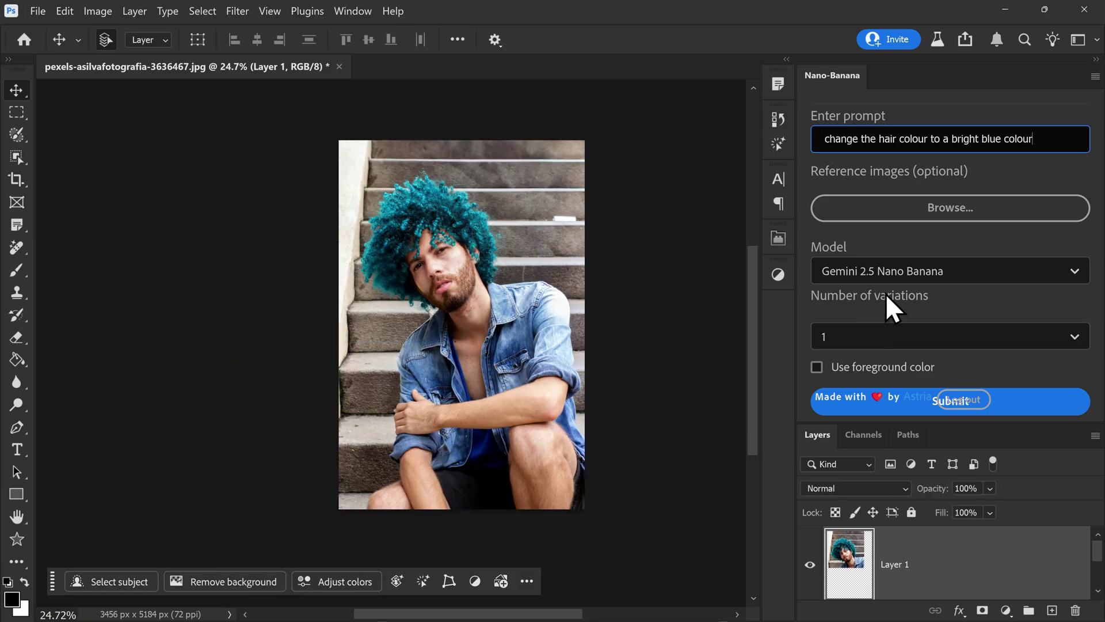
Replace the prompt with "change the mans hair to a buzz cut", restore the last selection, generate the new hairstyle and deselect.
drag(1043, 134, 790, 127)
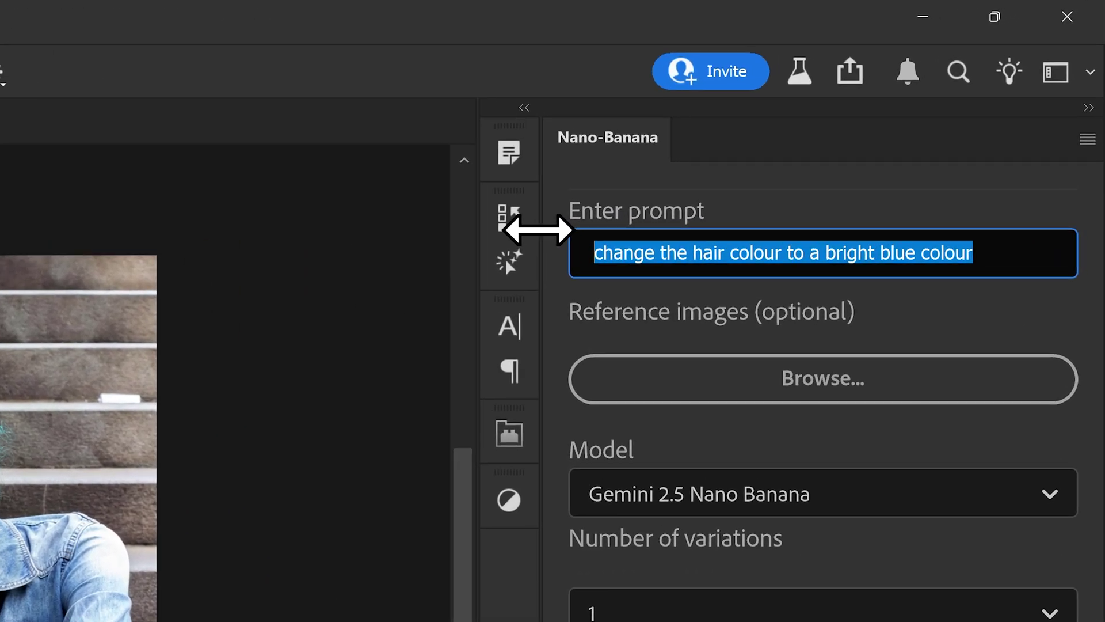
text(change)
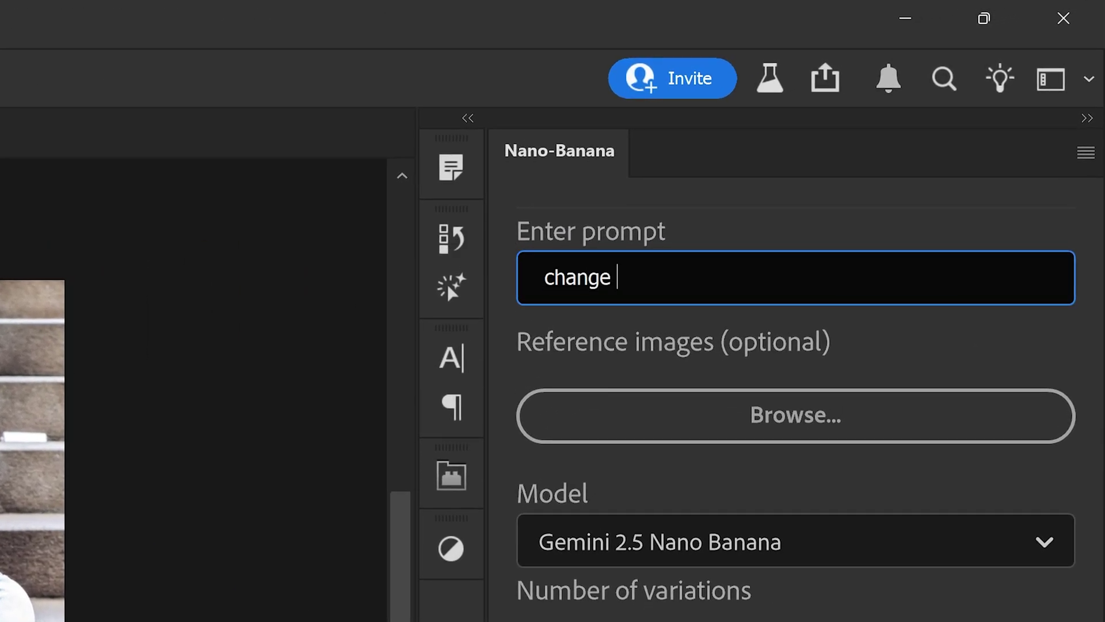
text( the mans haoir)
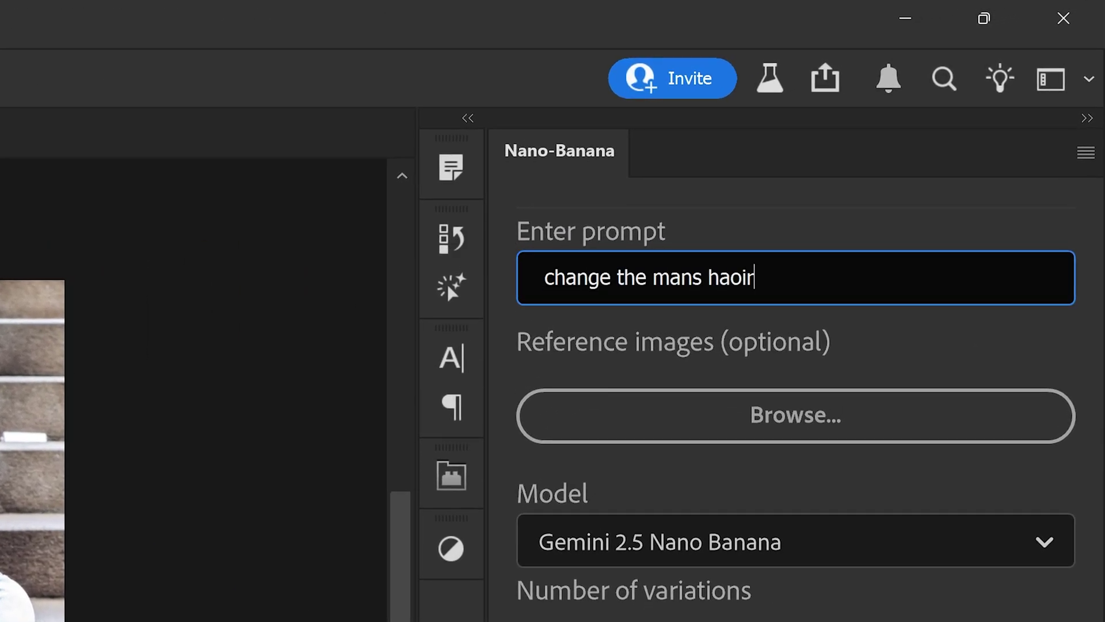
key(BackSpace)
key(BackSpace)
key(BackSpace)
text(ir to a bux)
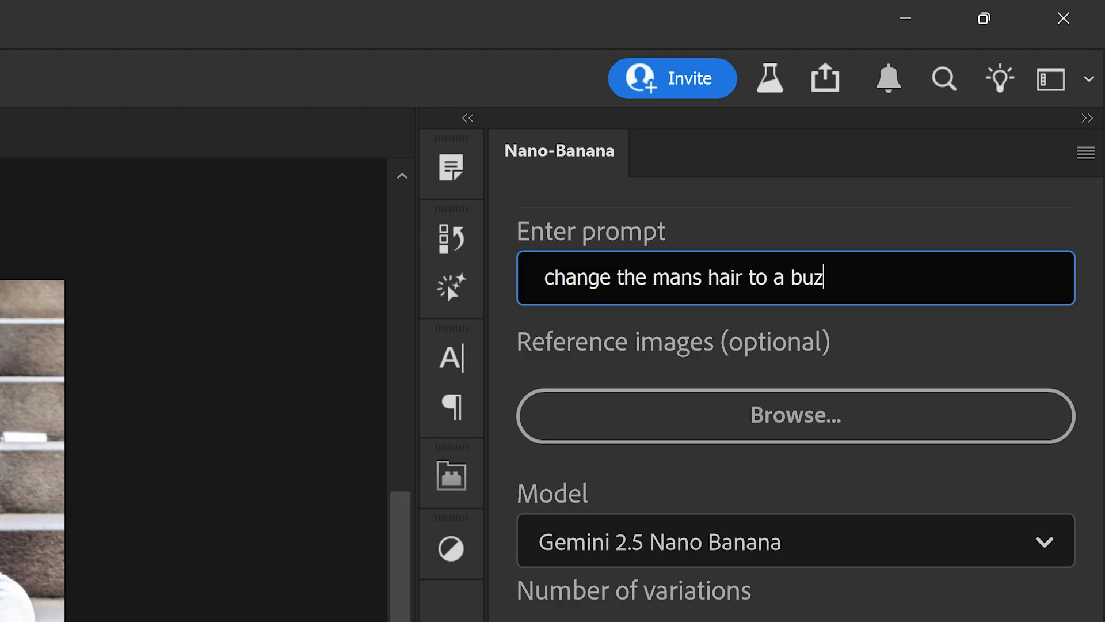
text(z cut)
key(ctrl+shift+d)
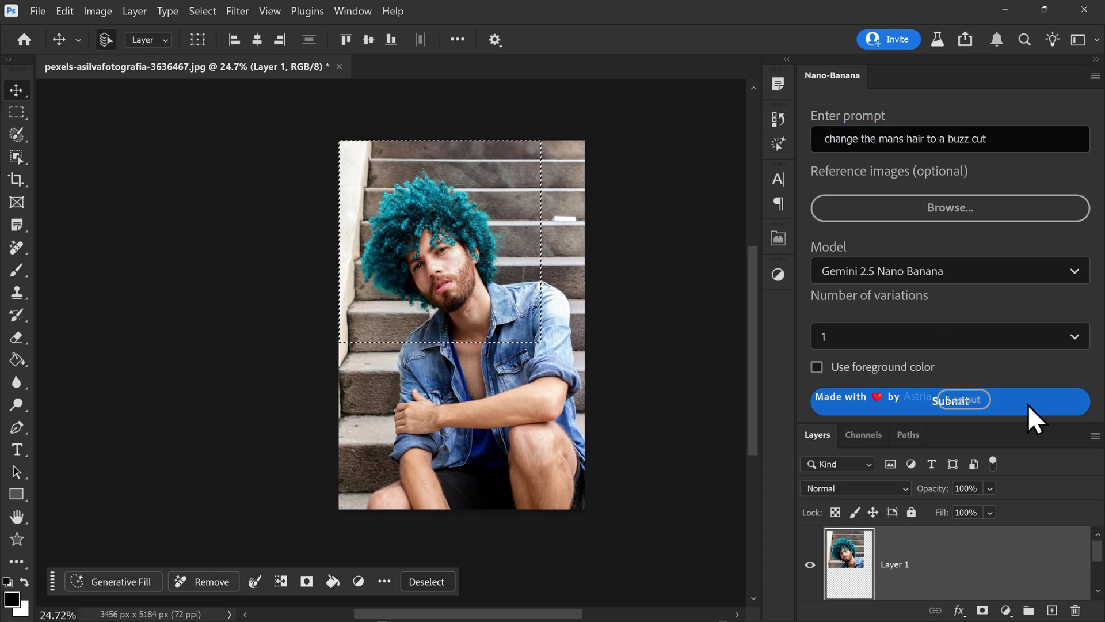
click(1027, 404)
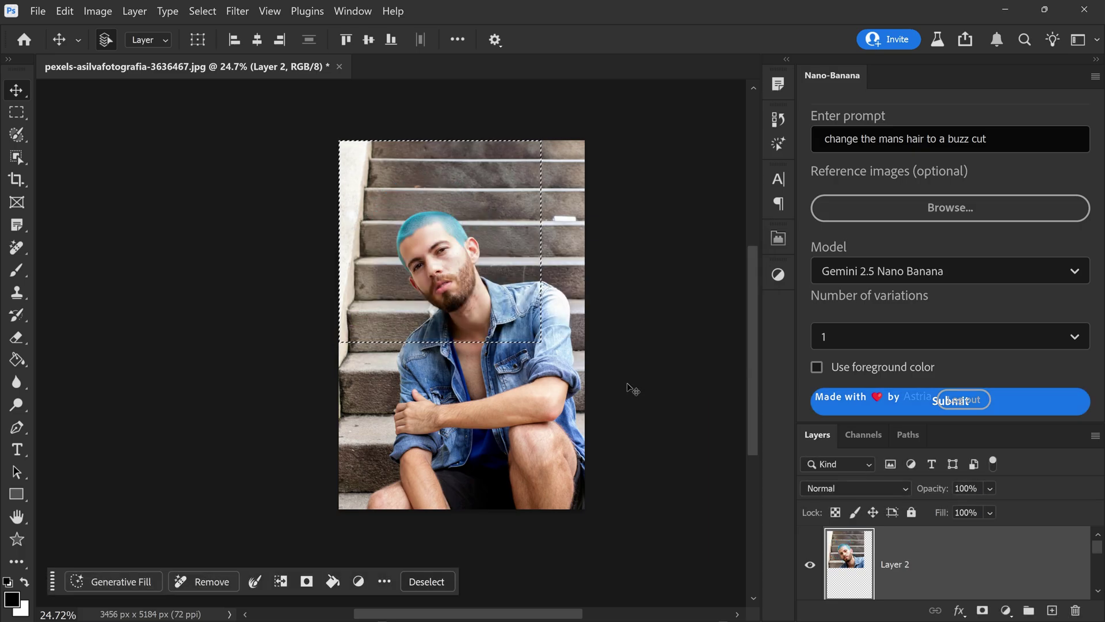
key(ctrl+d)
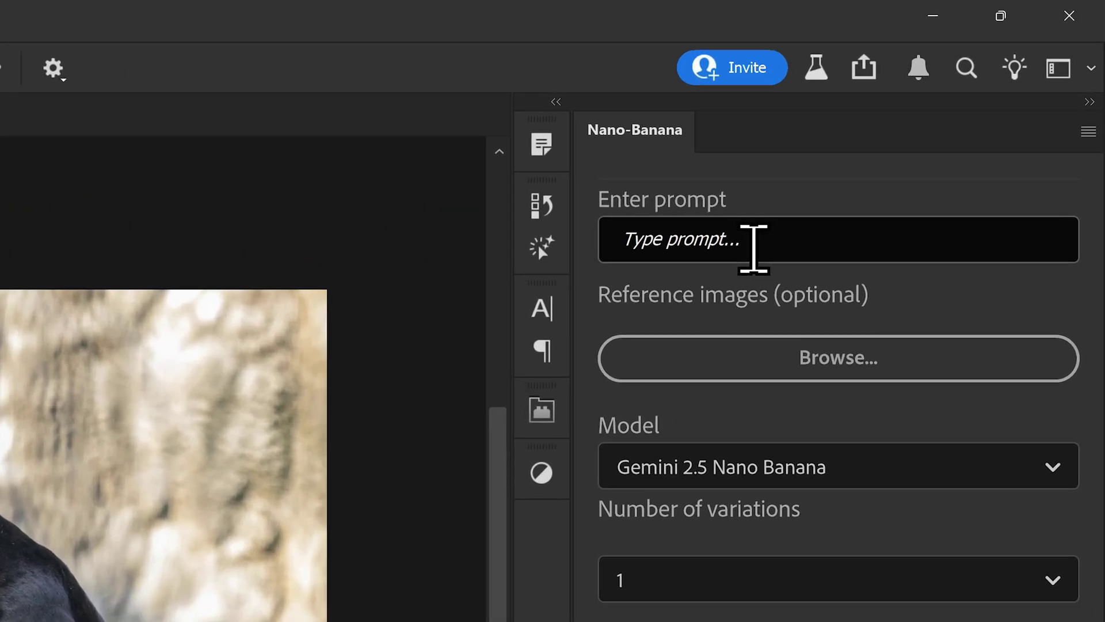
Enter the prompt "change the black panther to look directly at the camera with a sharp focused look" for the panther photo.
click(902, 145)
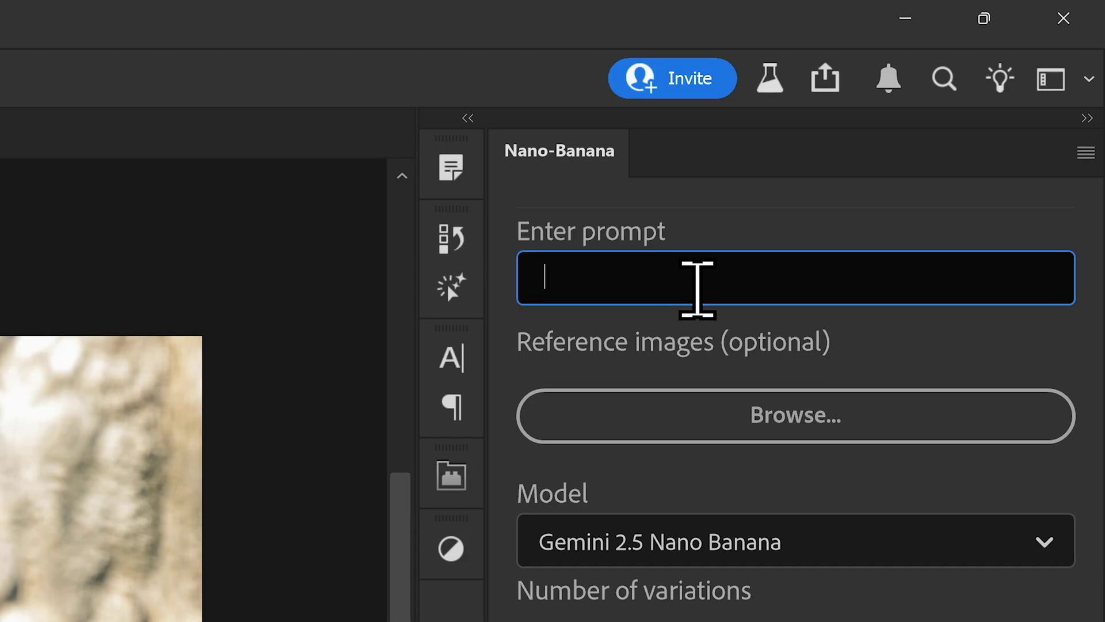
text(change the bl)
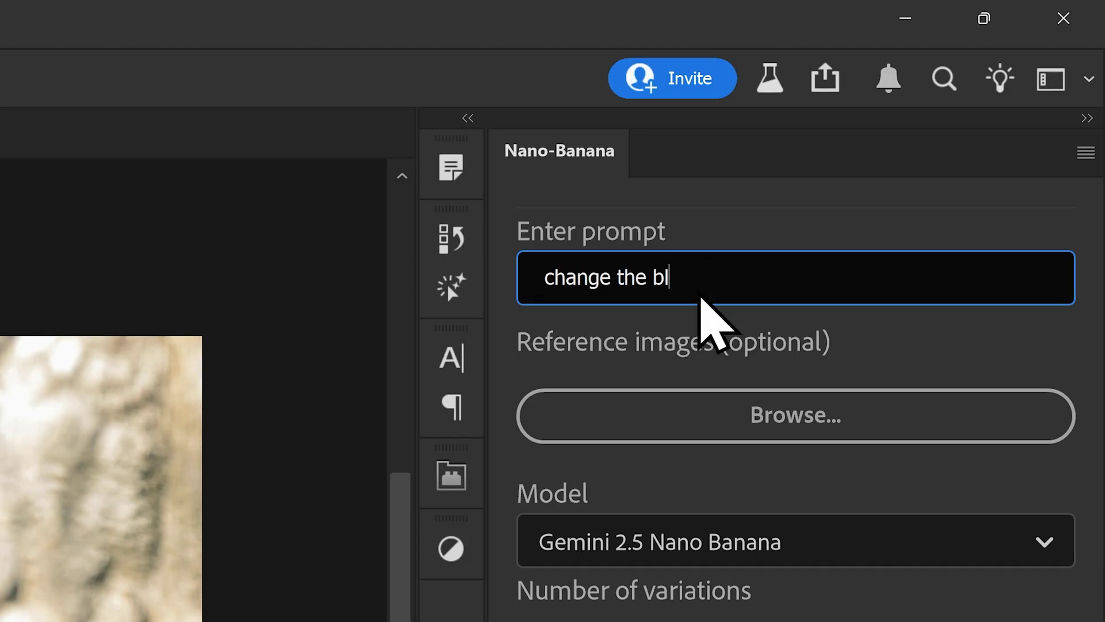
text(ack panther to look a)
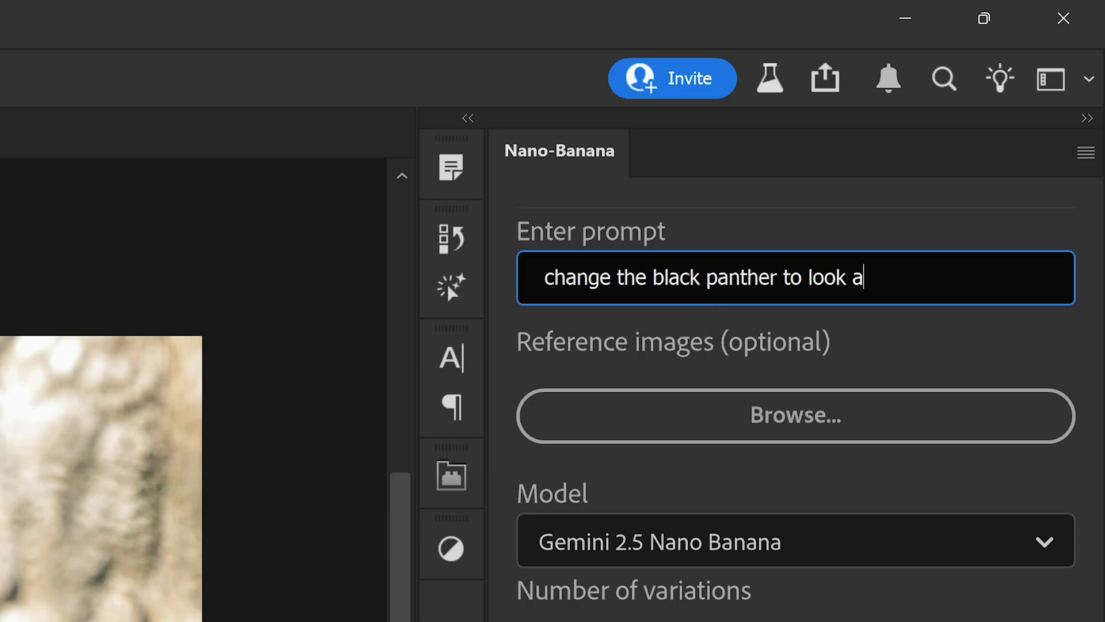
key(BackSpace)
text(directly a)
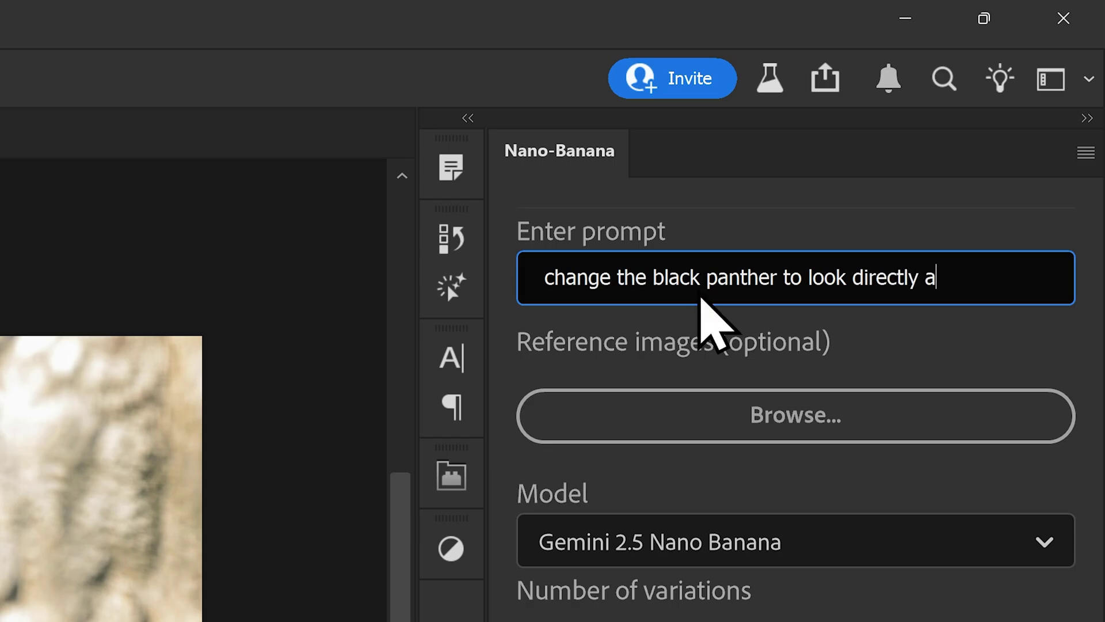
text(t the camera wit)
key(BackSpace)
key(BackSpace)
key(BackSpace)
text(the camera )
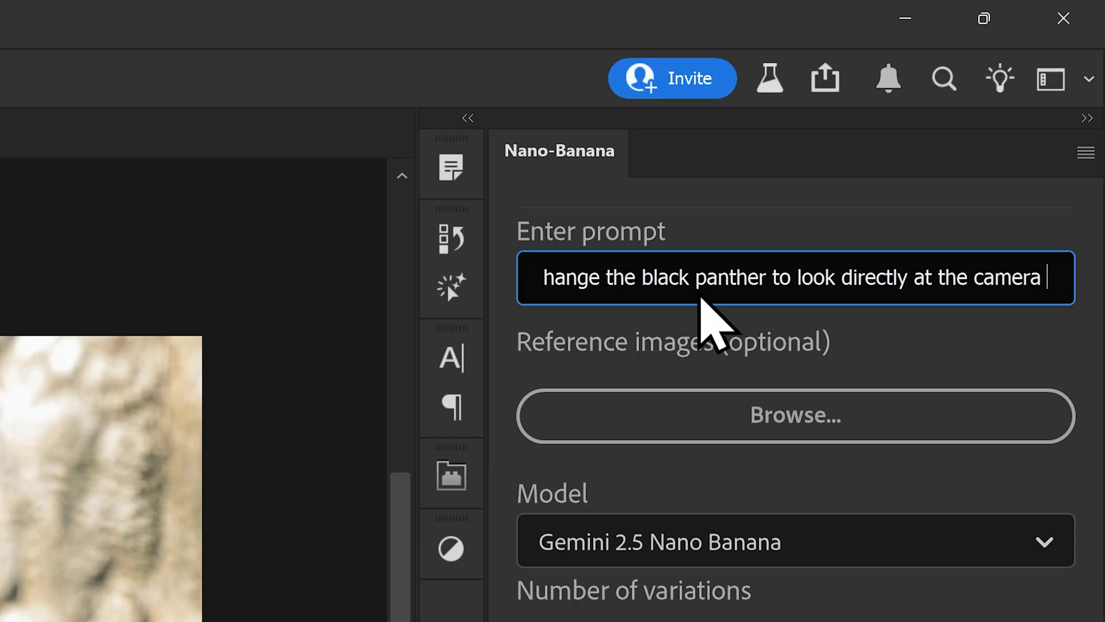
text(with a sharp focu)
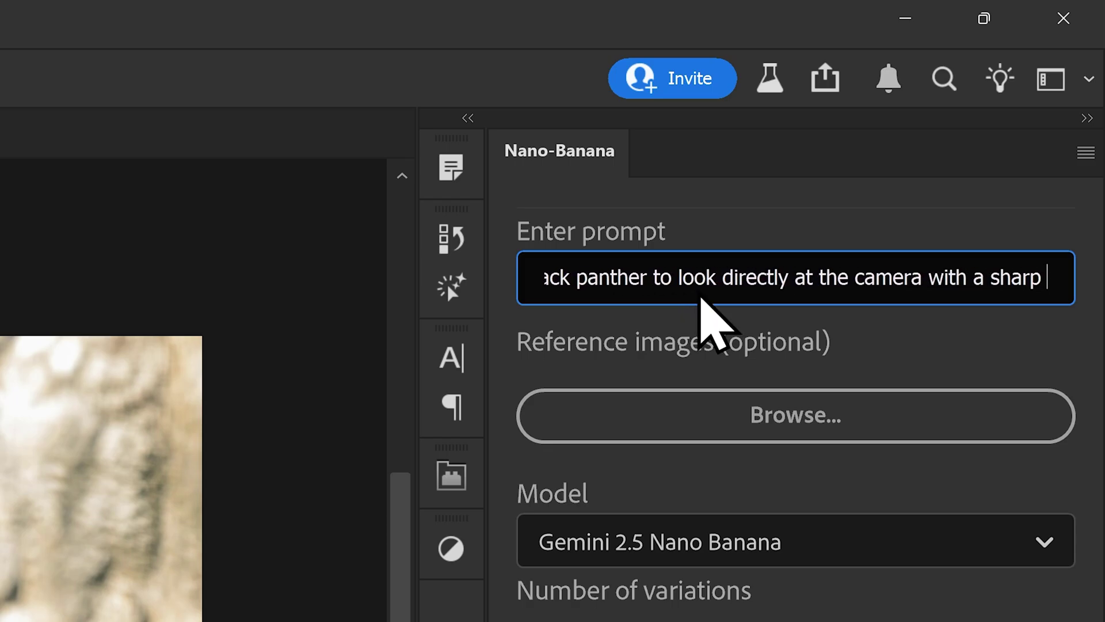
text(sed look)
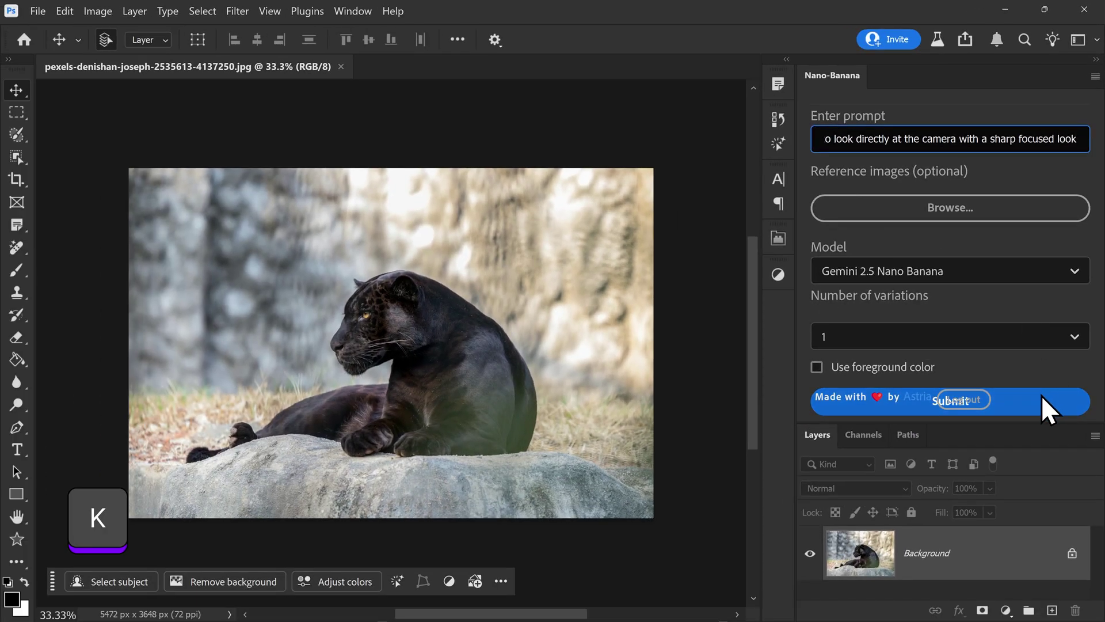
Unlock the panther photo's background layer, select the entire image and generate the edit with one variation using Gemini 2.5 Nano Banana.
click(1071, 553)
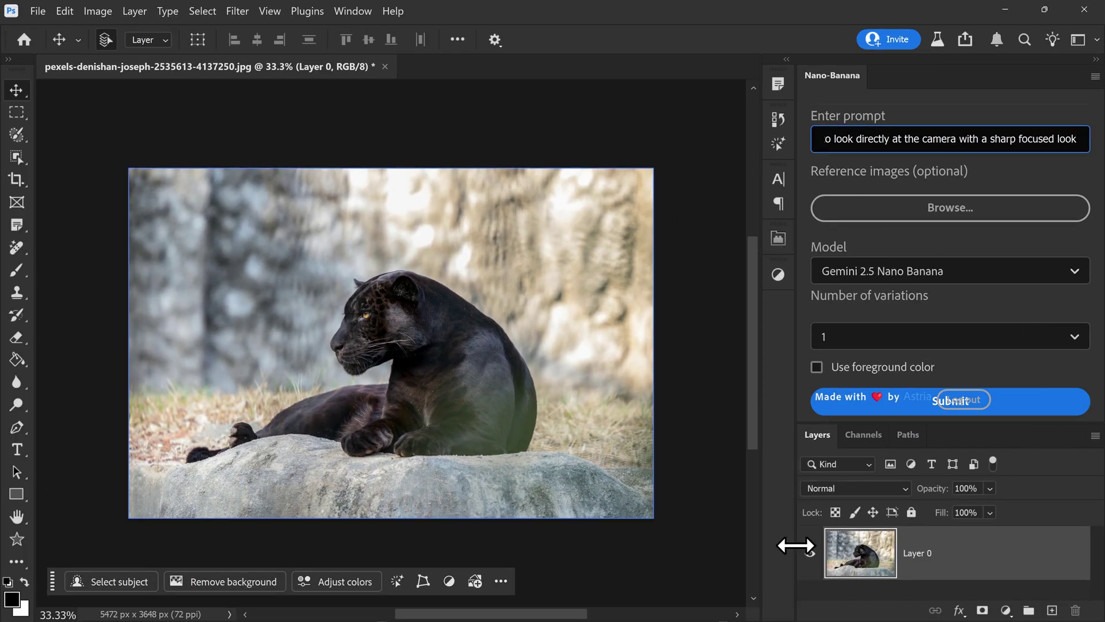
key(ctrl+a)
key(ctrl+a)
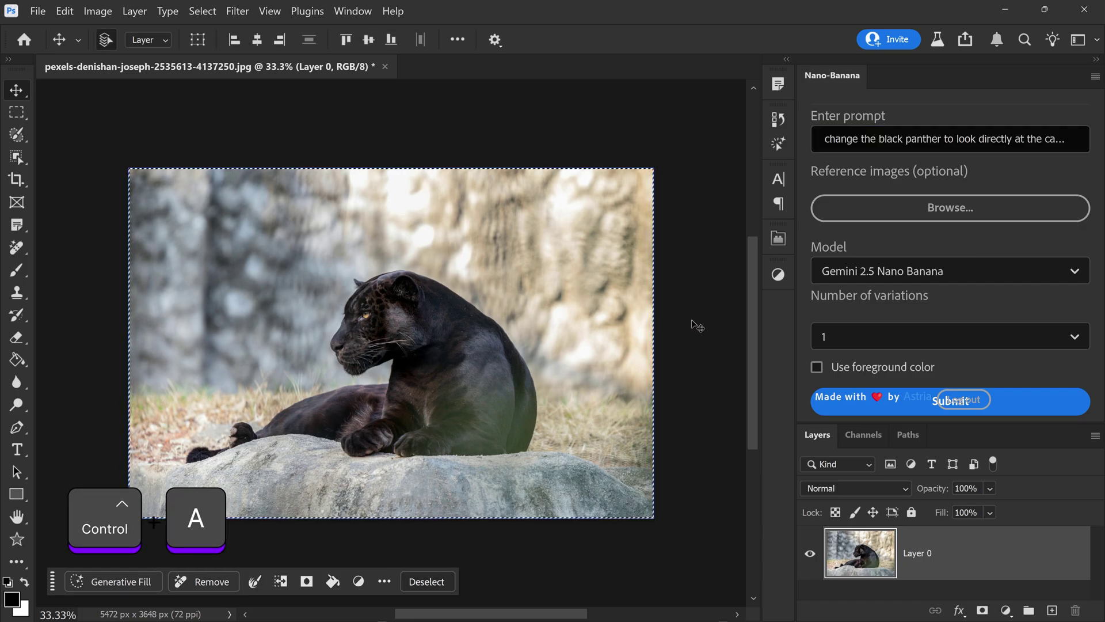
click(1018, 402)
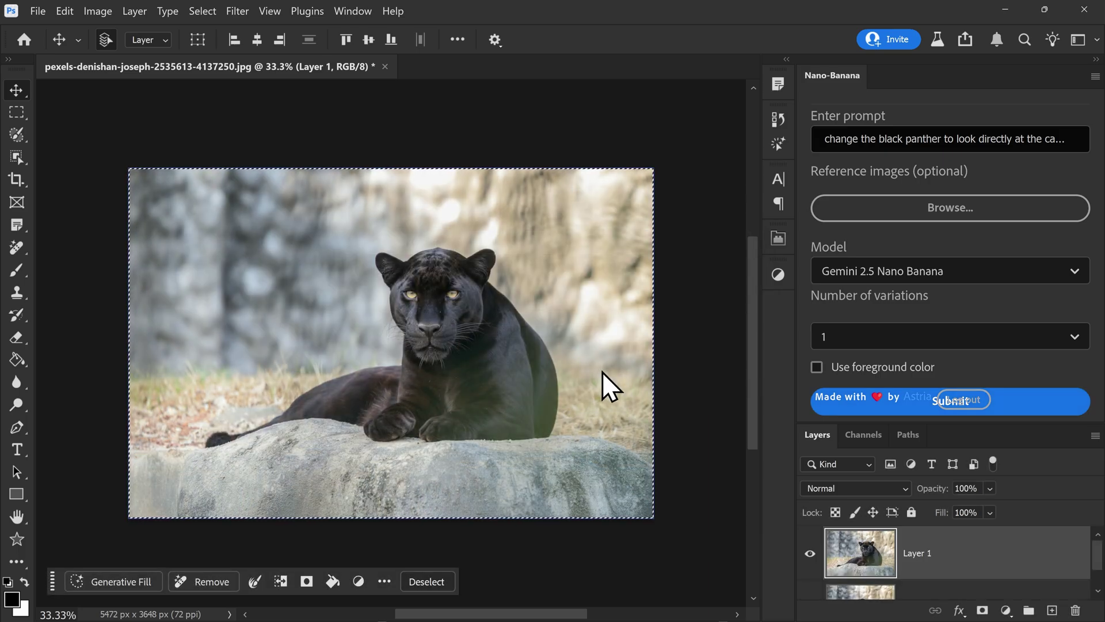
Compare the generated panther with the original by toggling Layer 1's visibility, clearing the selection for an unobstructed view.
click(810, 554)
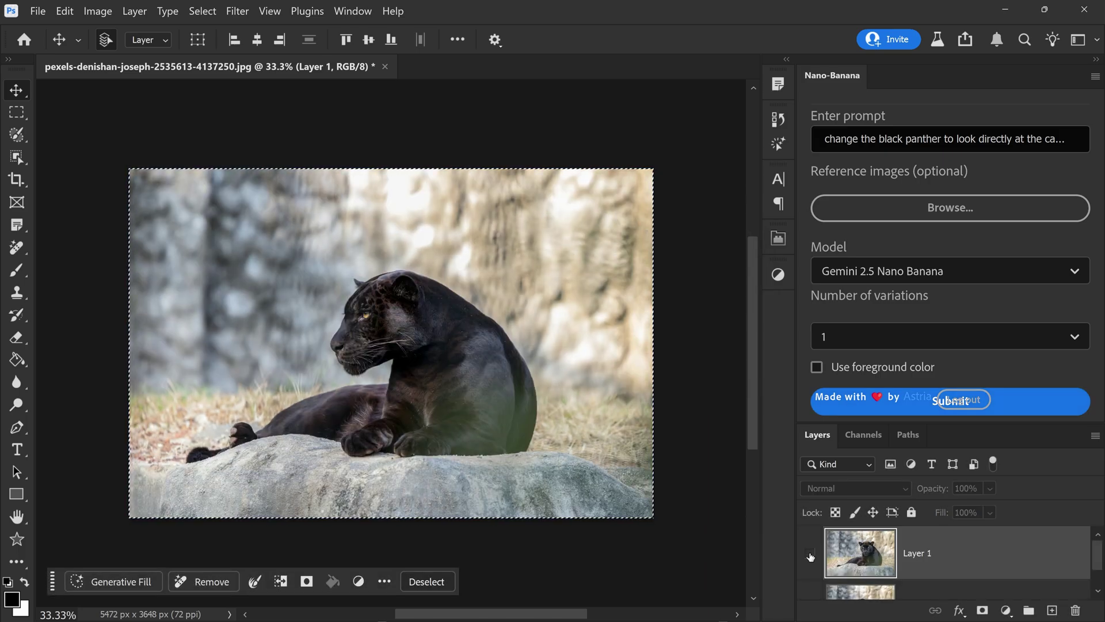
click(811, 555)
key(ctrl+d)
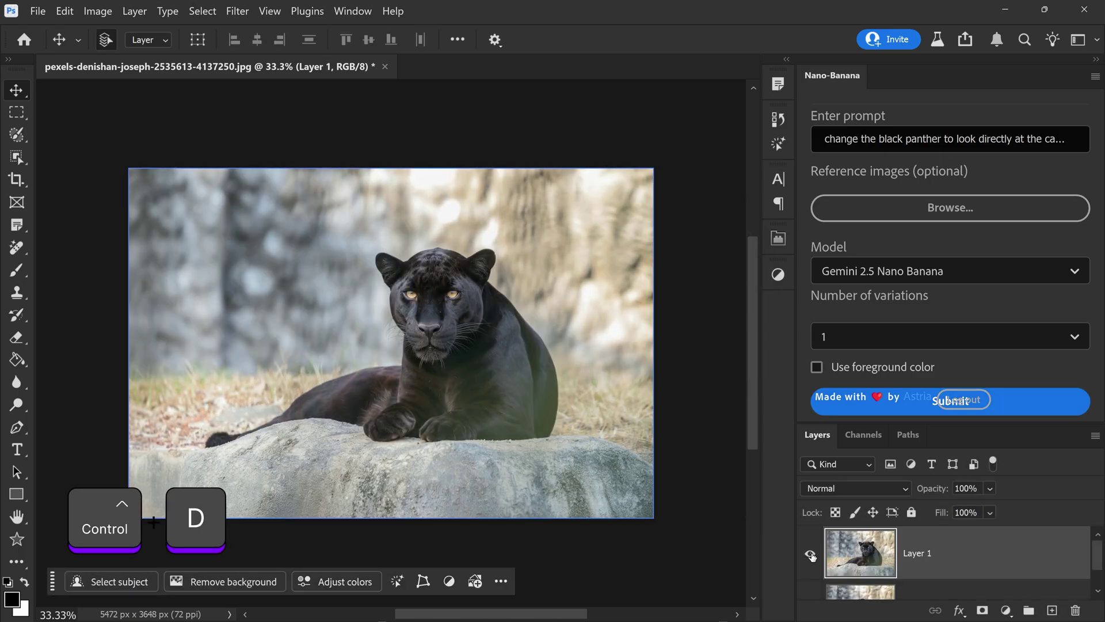
click(811, 555)
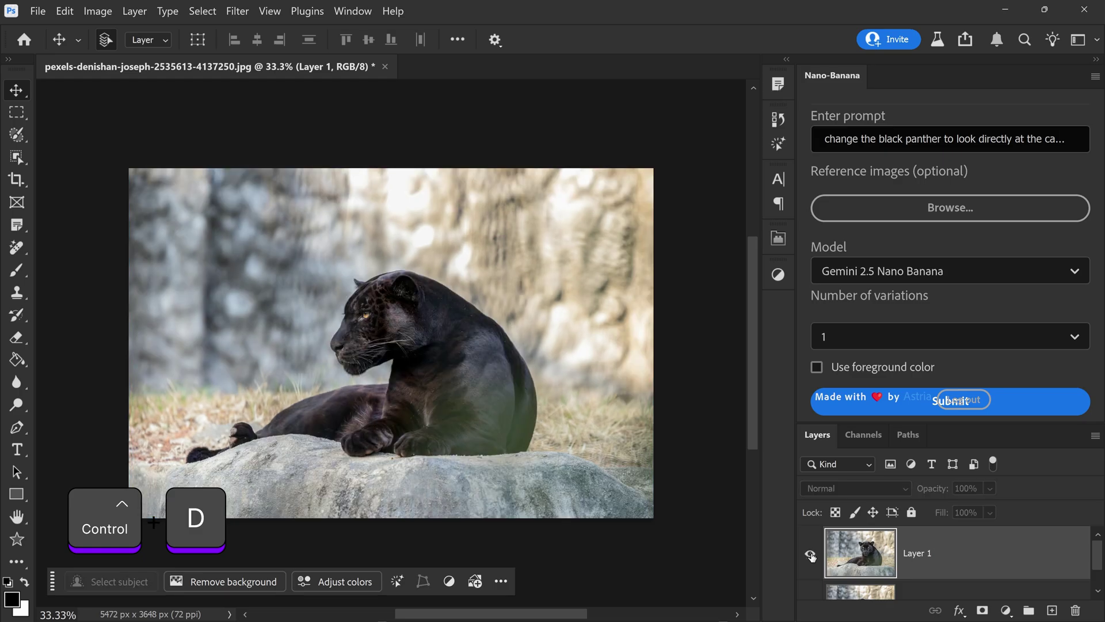
click(810, 555)
click(811, 555)
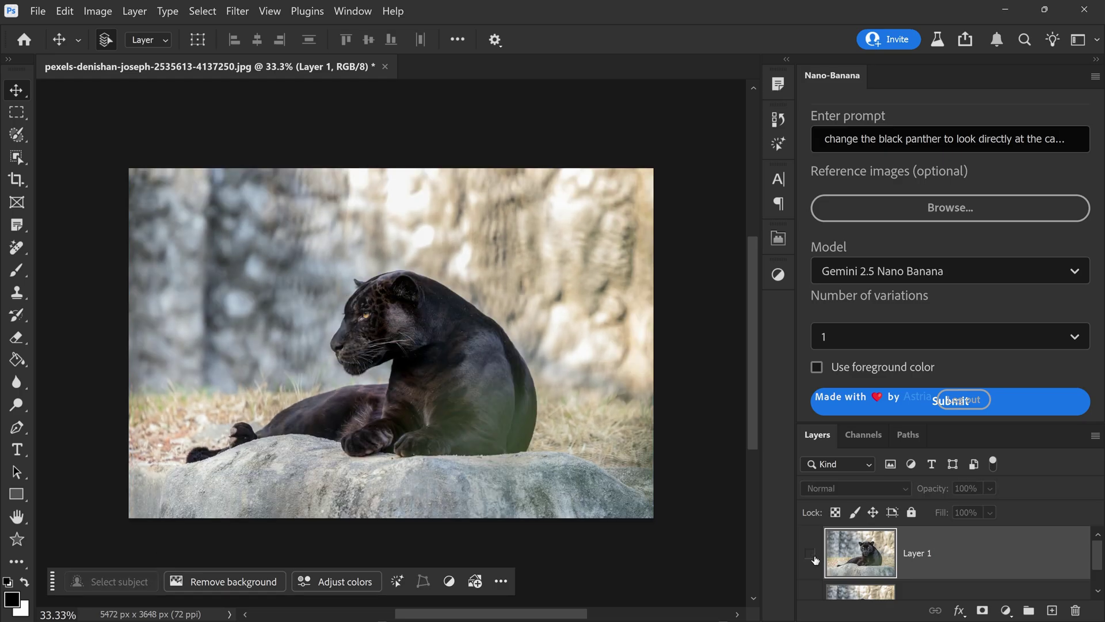
click(811, 555)
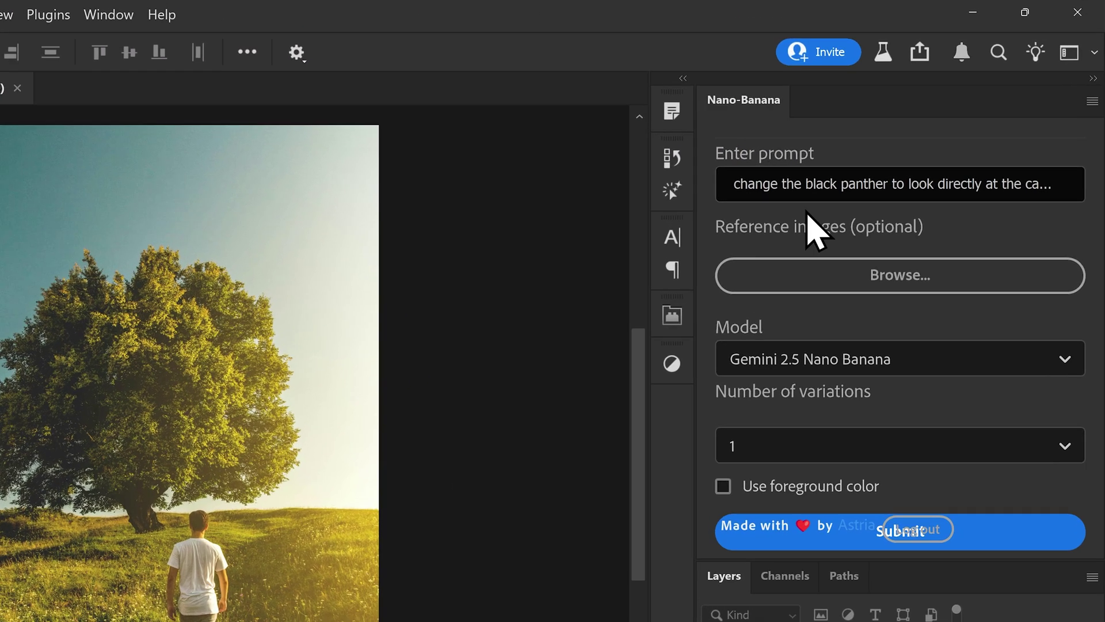
Replace the prompt with "change the time of day to night" and try to generate the edit on the tree photo.
click(870, 139)
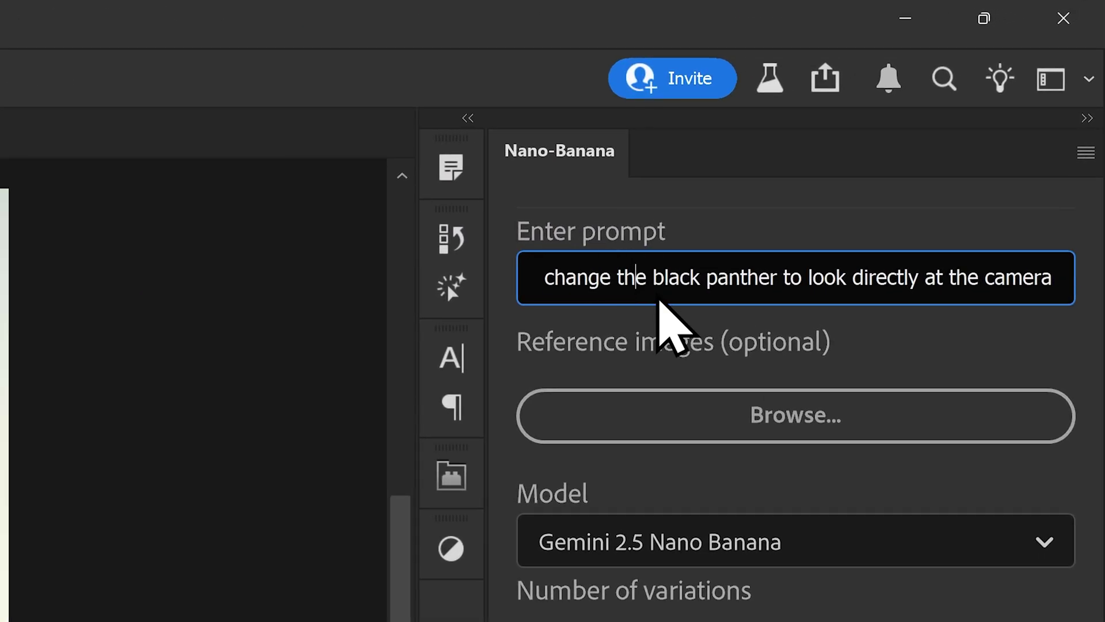
key(ctrl+a)
key(BackSpace)
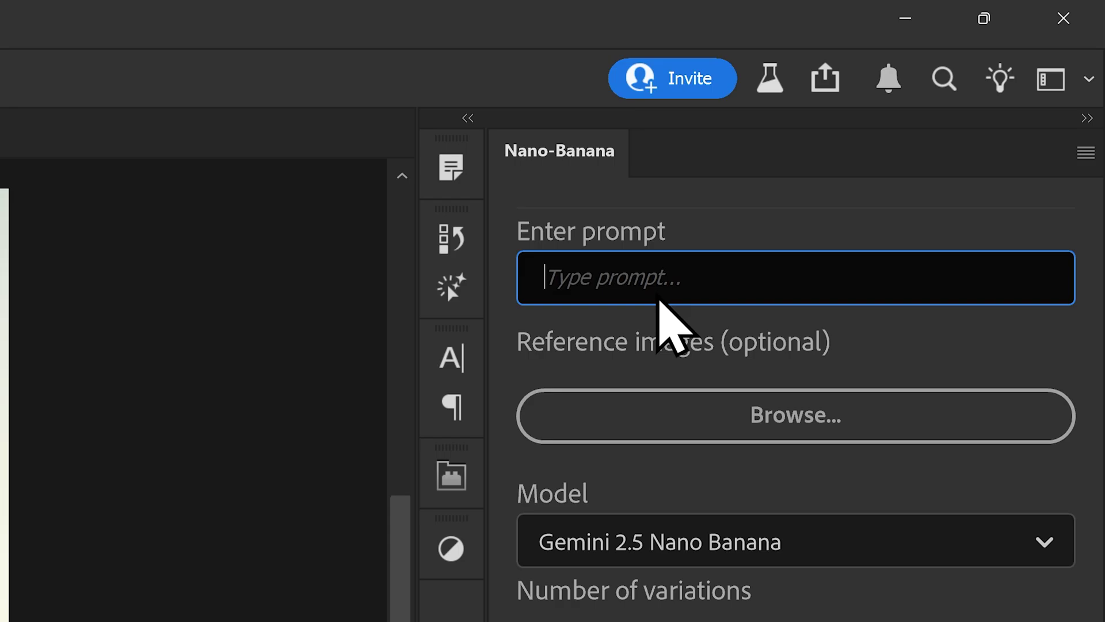
text(change the)
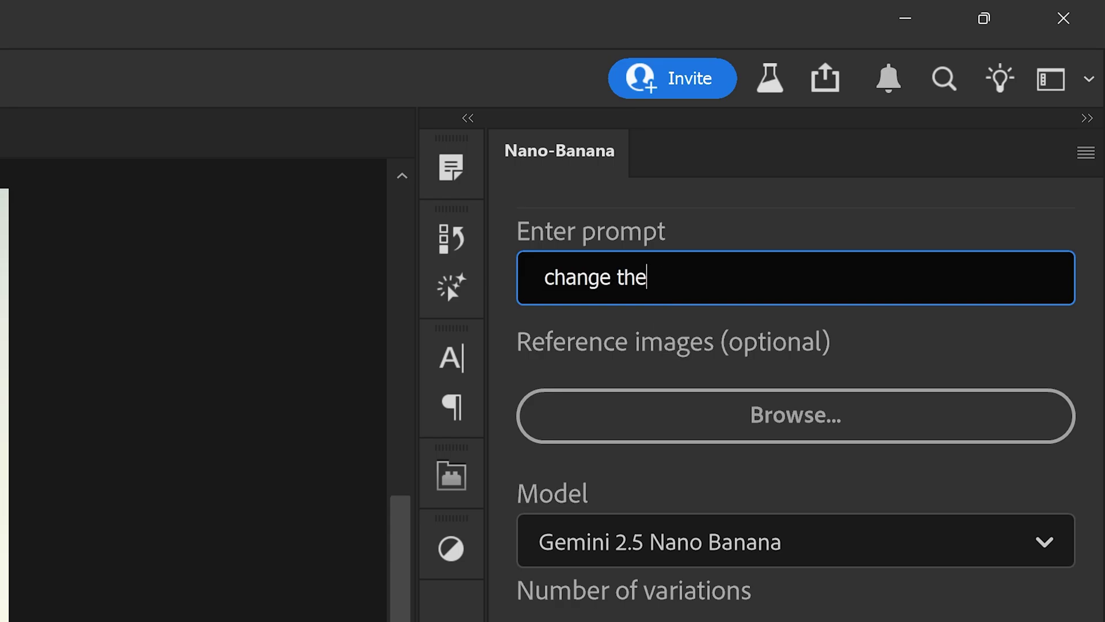
text( time of day to n)
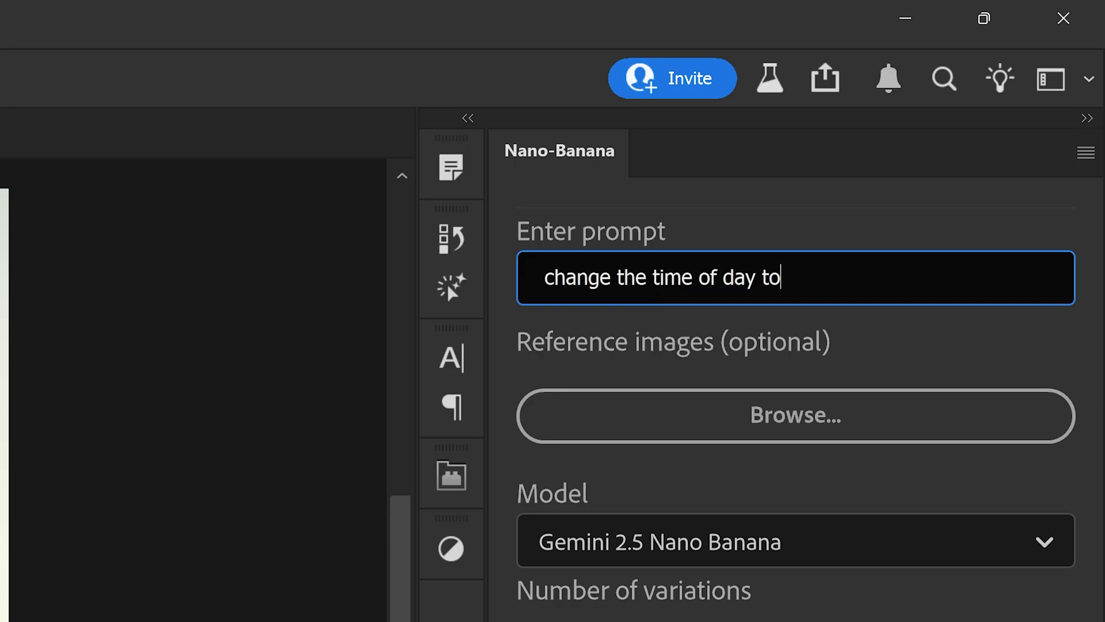
text(ight)
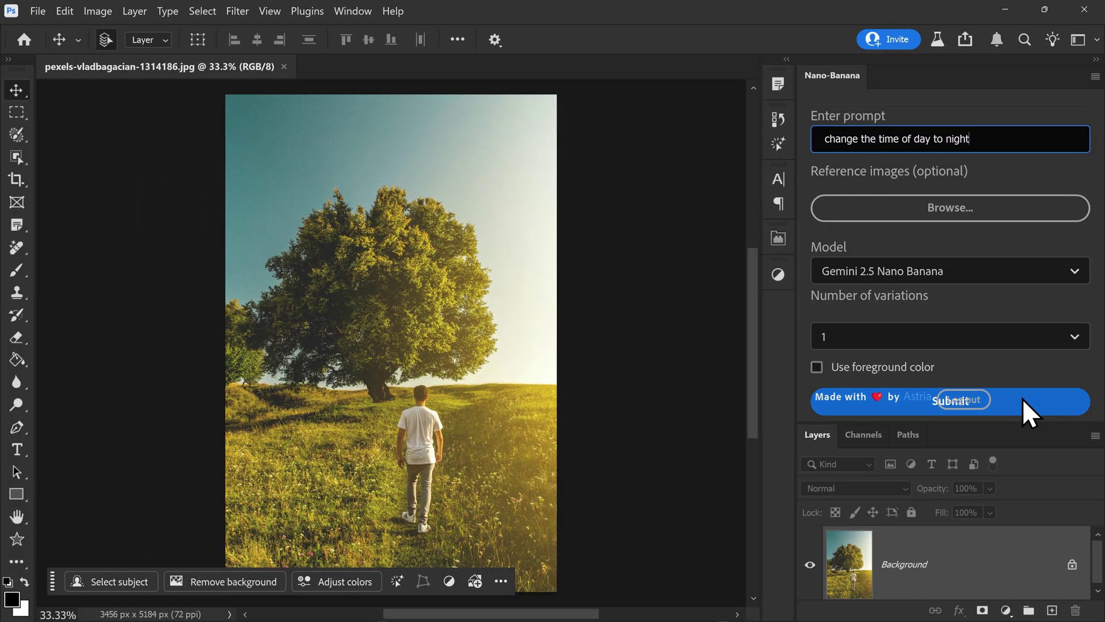
click(1021, 397)
click(622, 274)
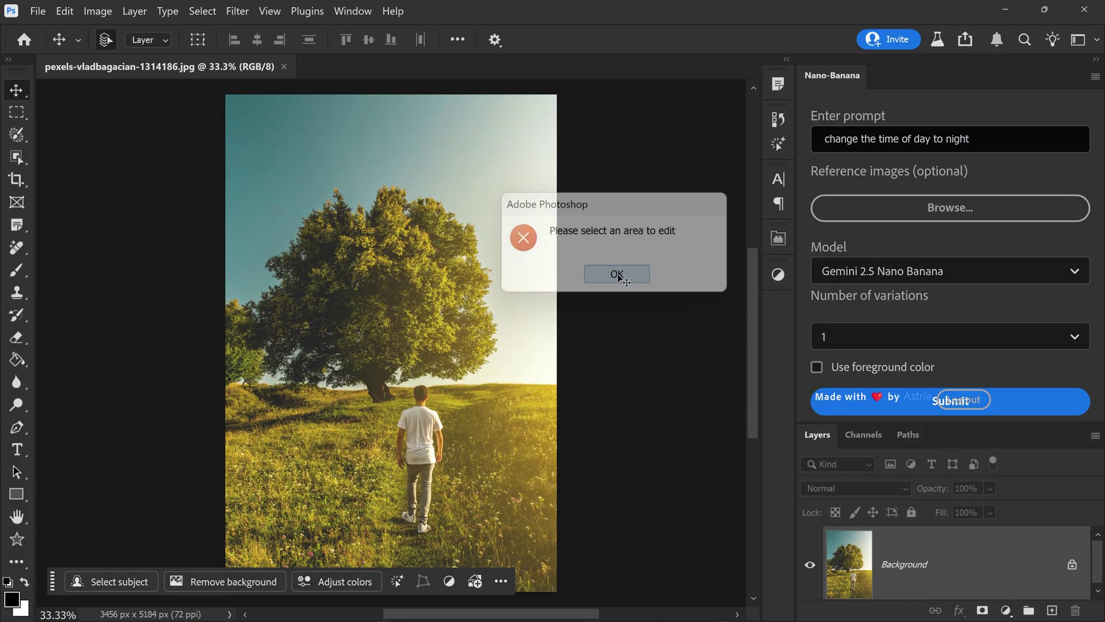
Generate the night edit over the entire tree photo and compare it with the original by toggling Layer 1's visibility.
key(ctrl+a)
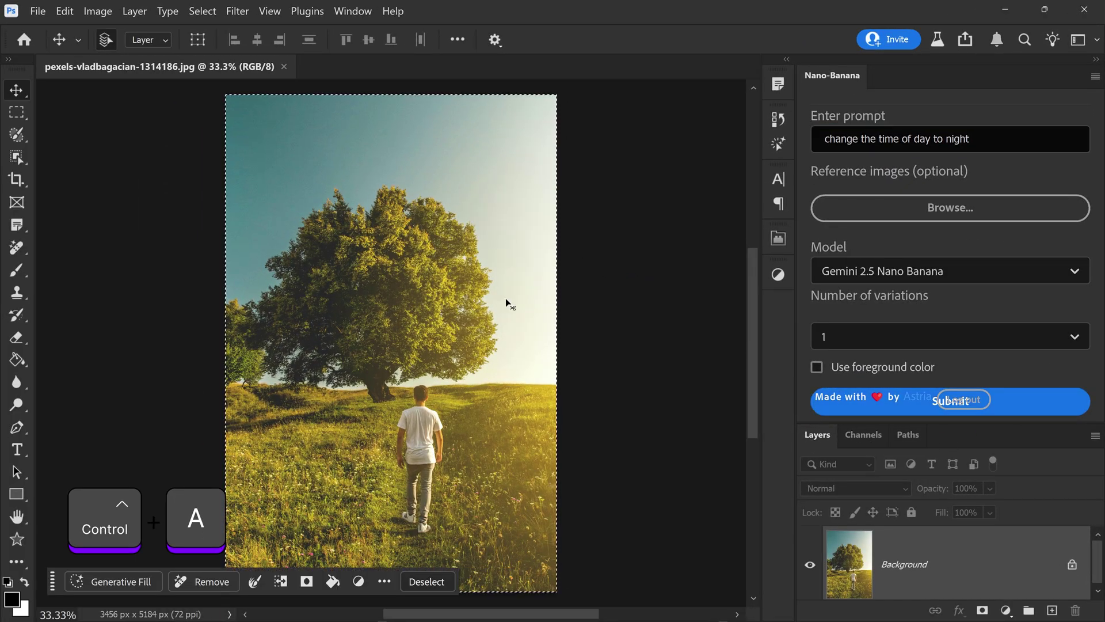
click(1046, 414)
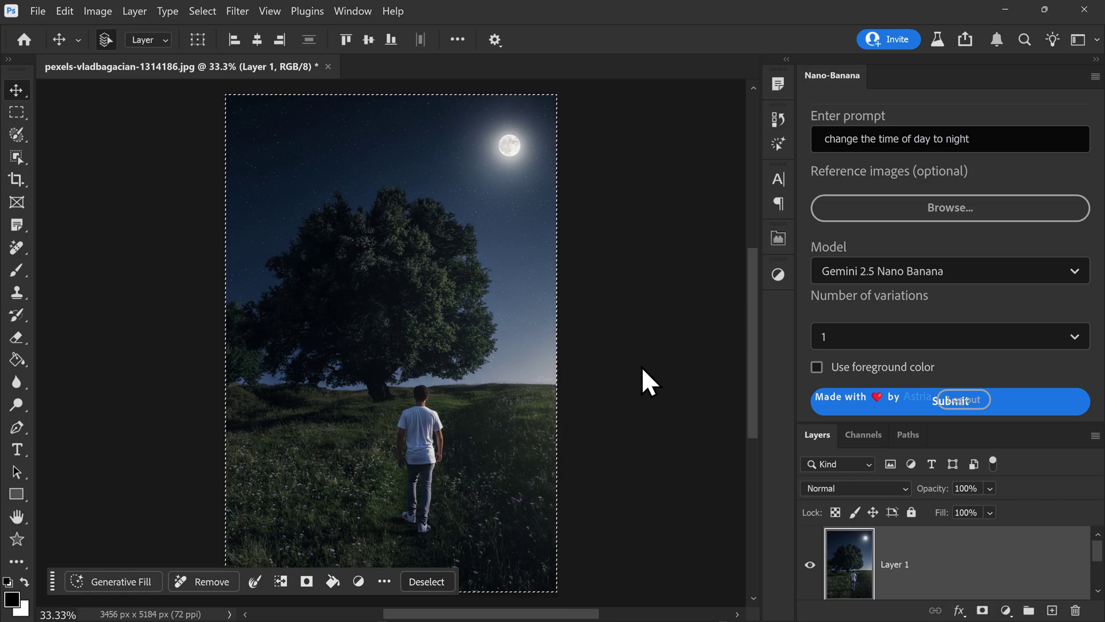
click(811, 566)
click(812, 564)
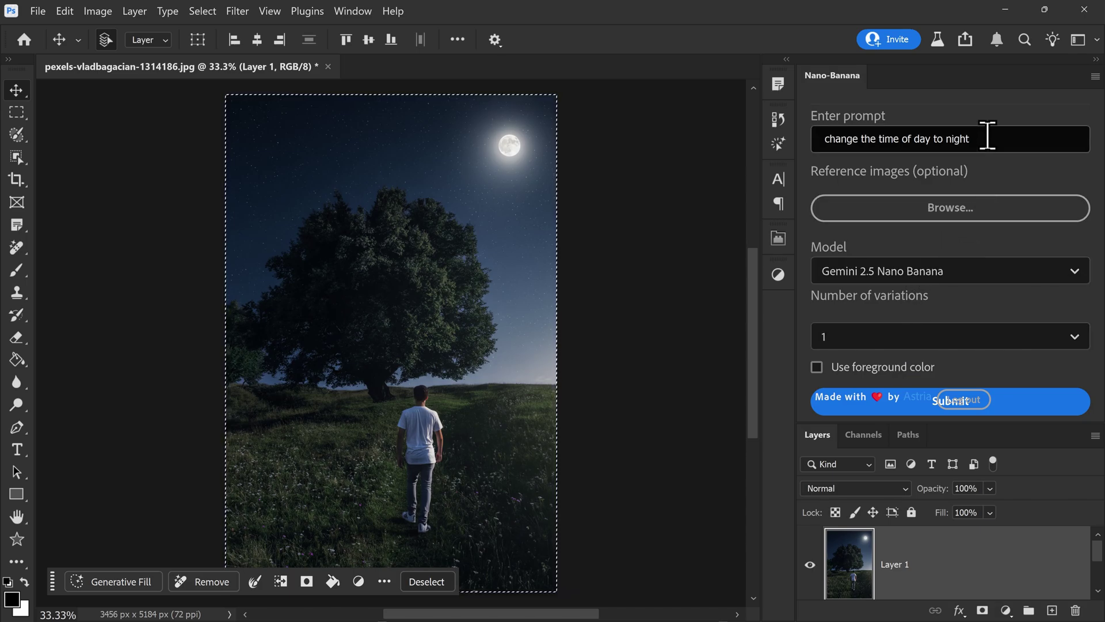
Generate another edit with the prompt "change the sky to a bright colourful northen lights with lots of stars in the galaxy".
drag(988, 138, 868, 137)
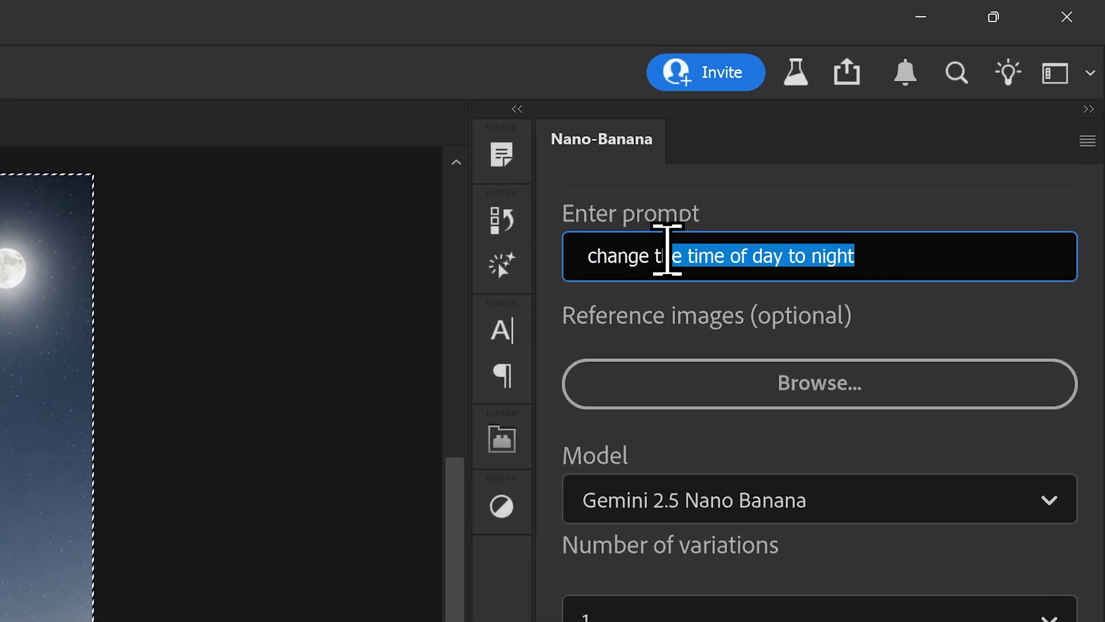
drag(667, 250, 655, 253)
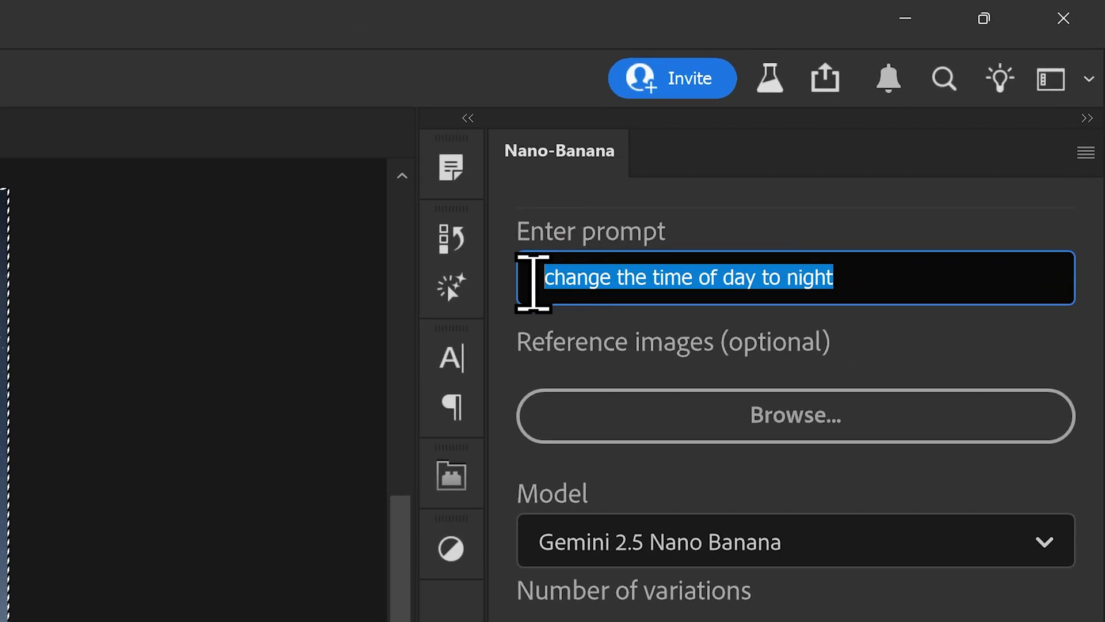
key(BackSpace)
text(the )
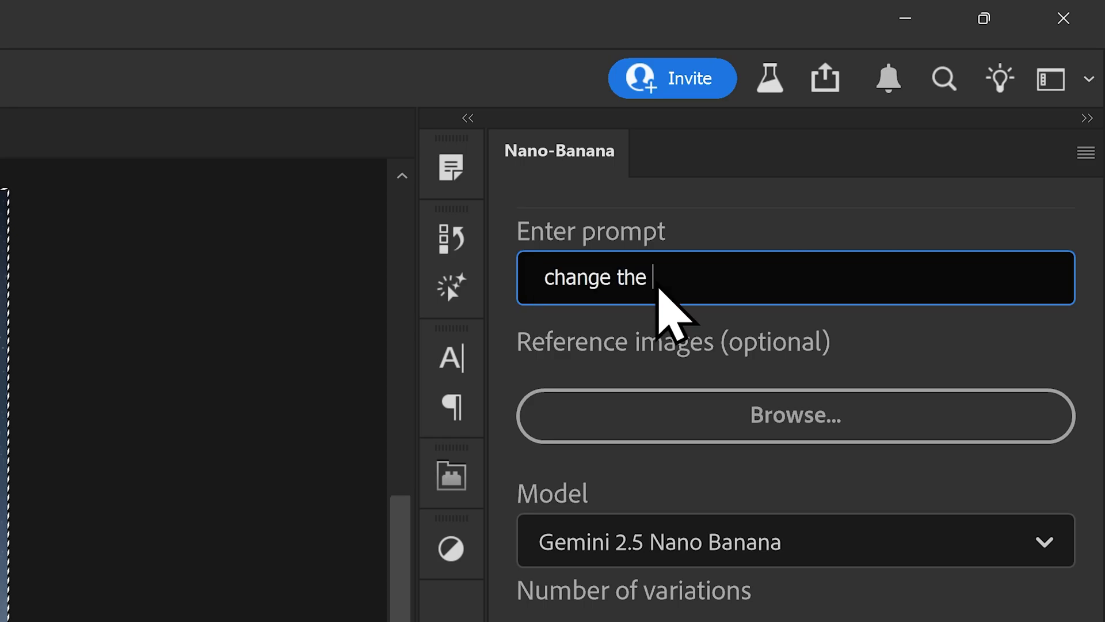
text(sky to a )
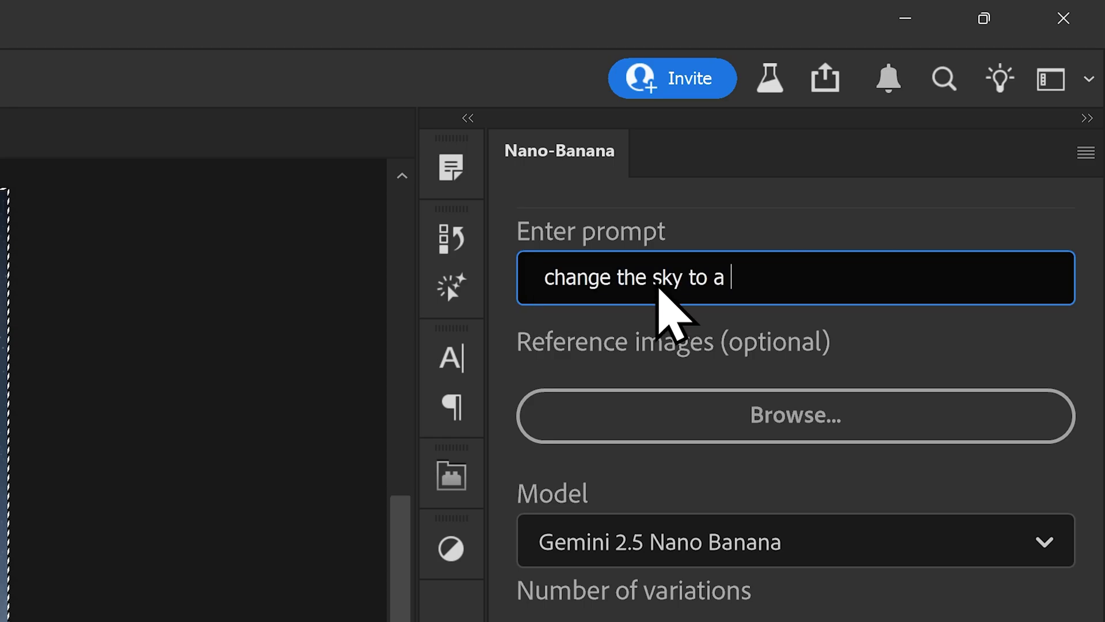
text(bright colou)
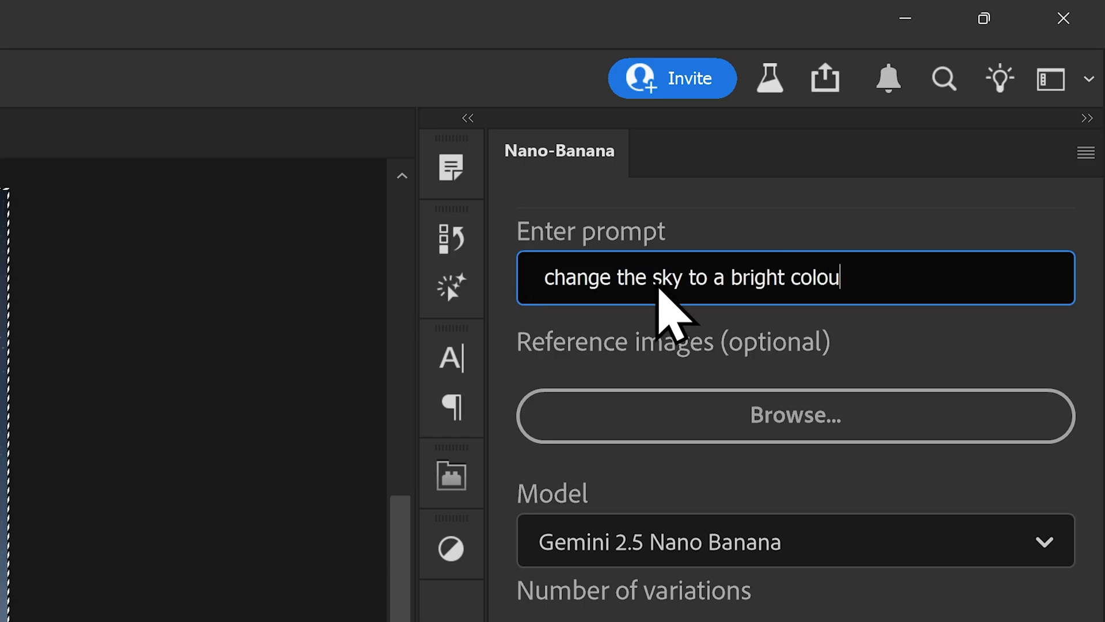
text(rful northen lights with lots)
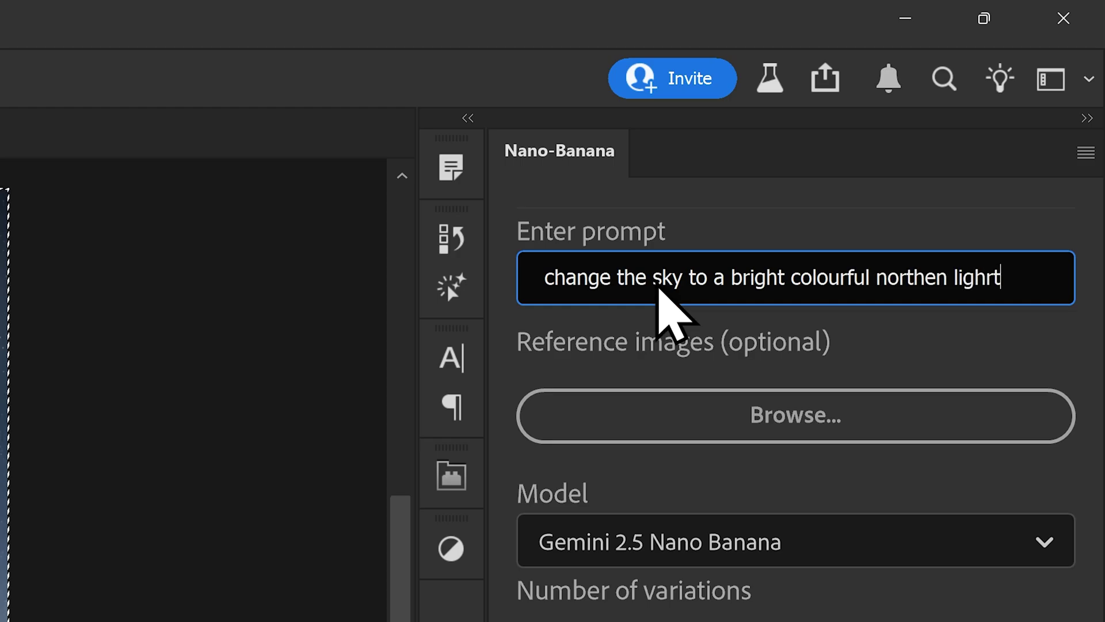
text( of stars in t)
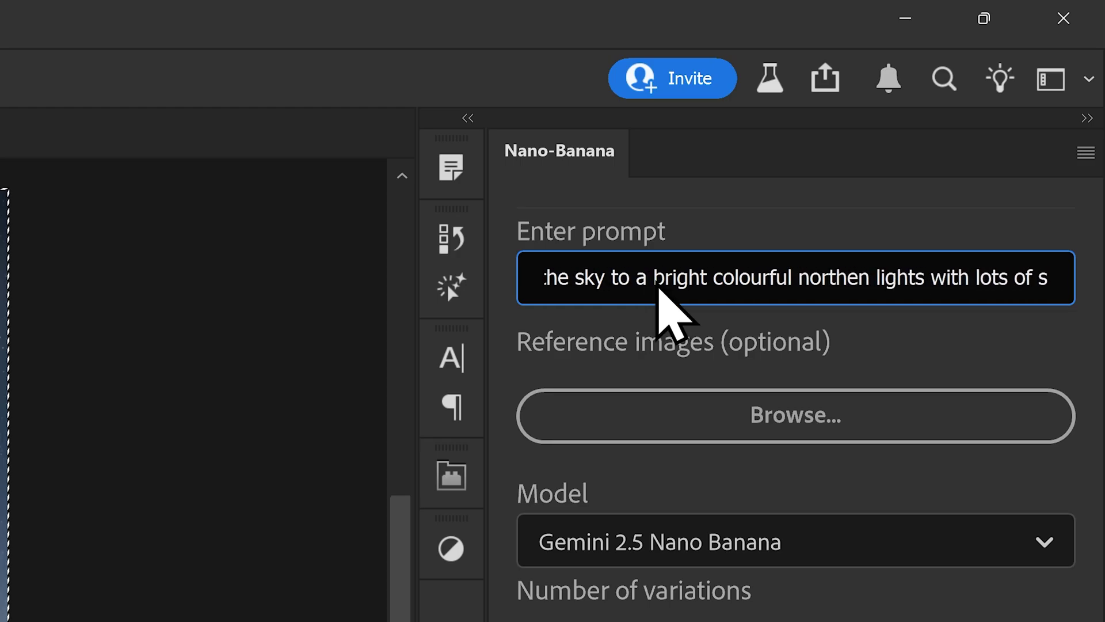
text(he galaxy)
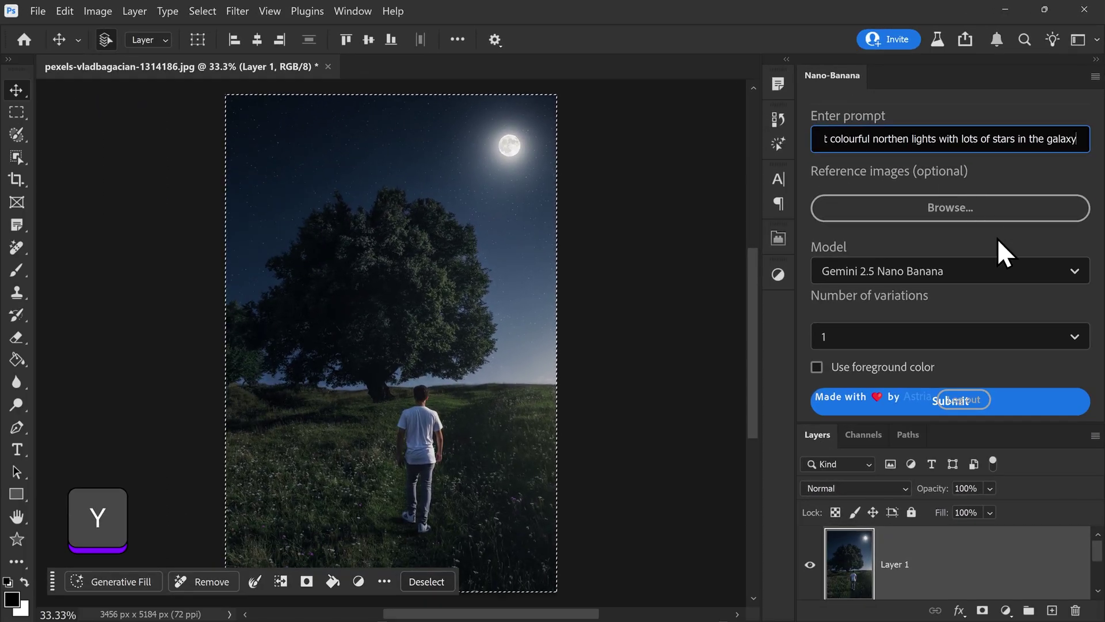
click(1024, 567)
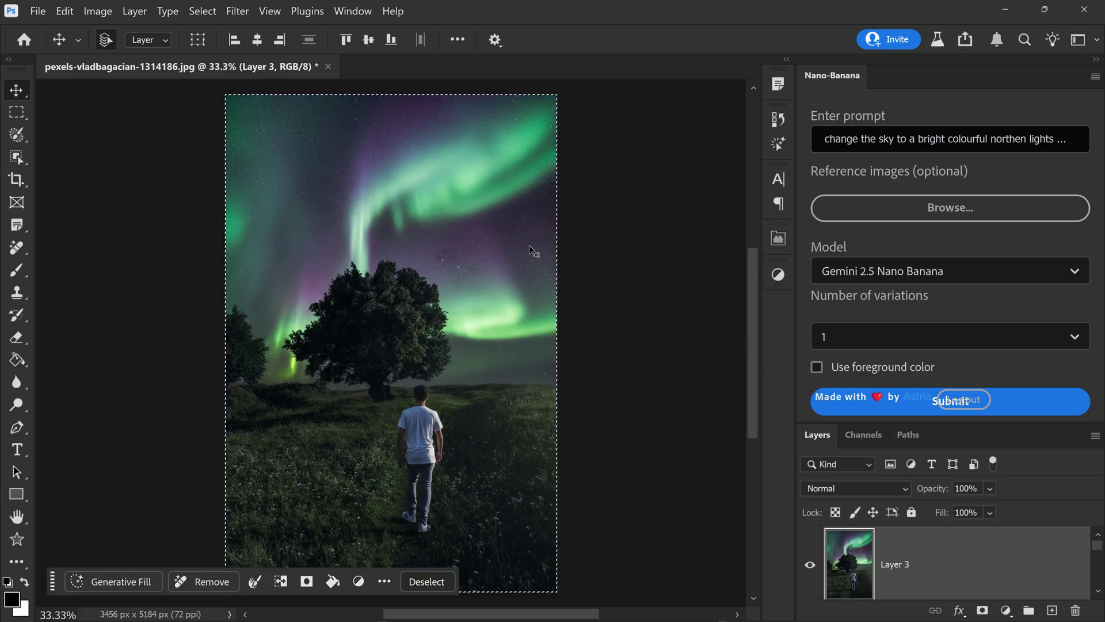
Clear the selection and compare the northern lights sky with the version beneath by toggling Layer 3's visibility.
key(ctrl+d)
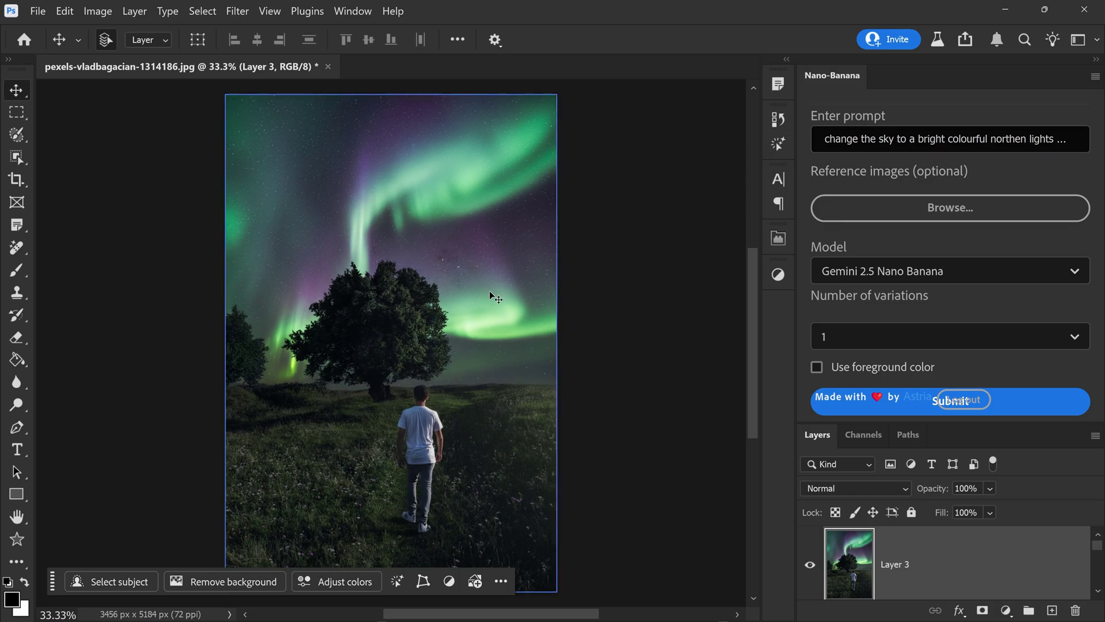
scroll(904, 551, down, 1)
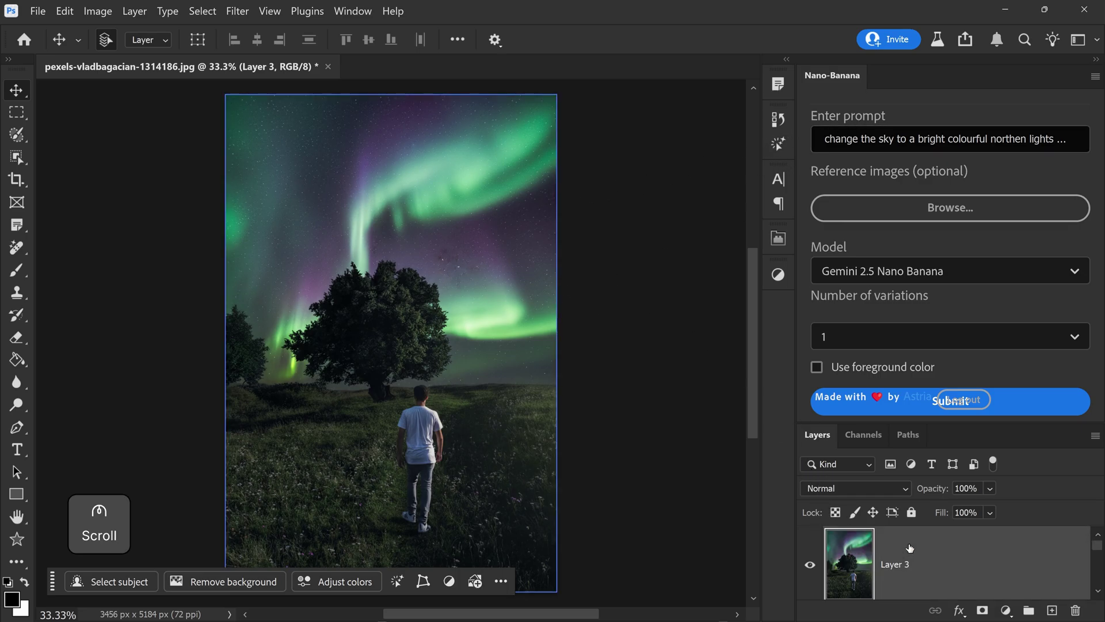
scroll(898, 575, up, 1)
click(812, 565)
click(812, 565)
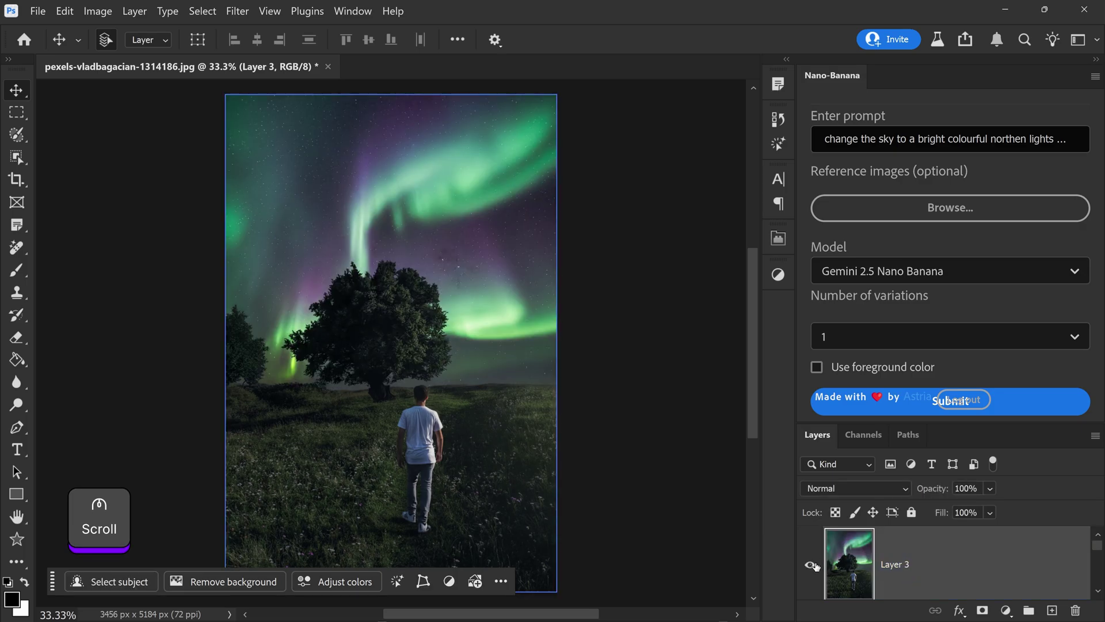
click(812, 564)
click(812, 564)
click(812, 564)
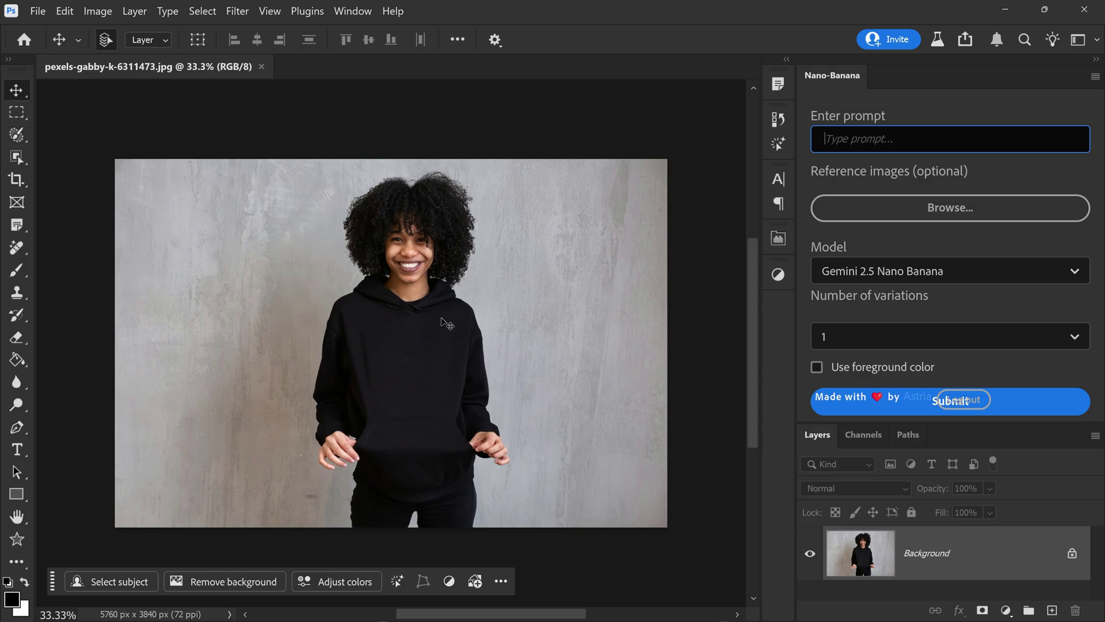
Unlock the portrait's background layer and paint a selection around the black hoodie with the Selection Brush.
click(17, 135)
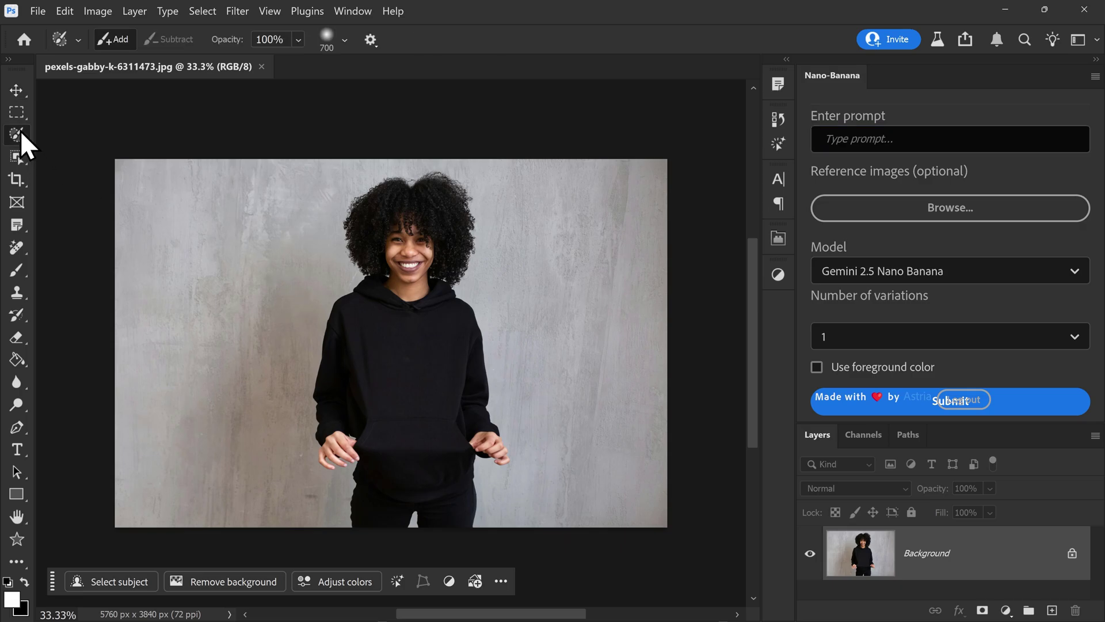
click(1072, 555)
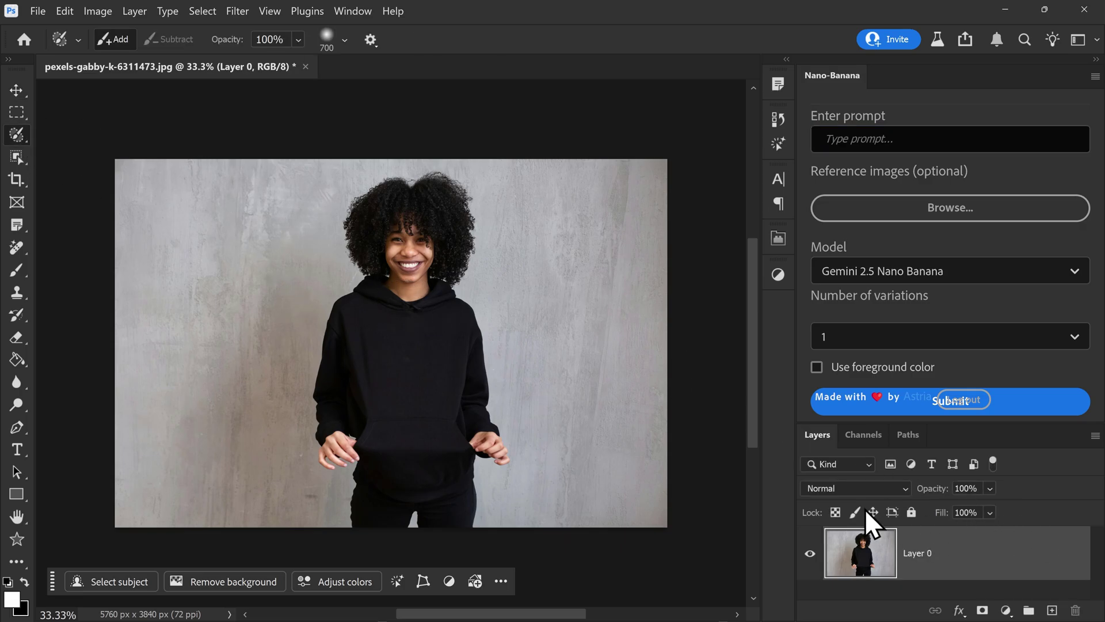
mouse_move(339, 421)
mouse_down()
mouse_move(325, 337)
mouse_move(353, 287)
mouse_move(409, 293)
mouse_move(466, 313)
mouse_move(492, 420)
mouse_move(471, 461)
mouse_move(397, 494)
mouse_move(367, 429)
mouse_move(502, 444)
mouse_up()
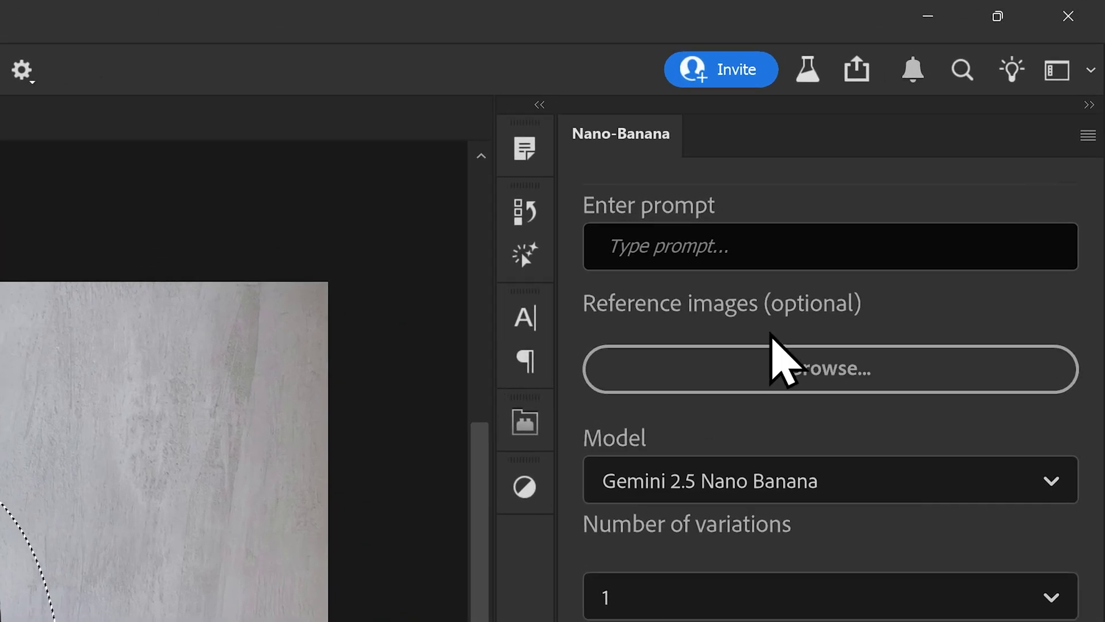
Enter the prompt "change the hoody to a bright yellow hoody" and generate the edit with Gemini 2.5 Nano Banana.
click(935, 141)
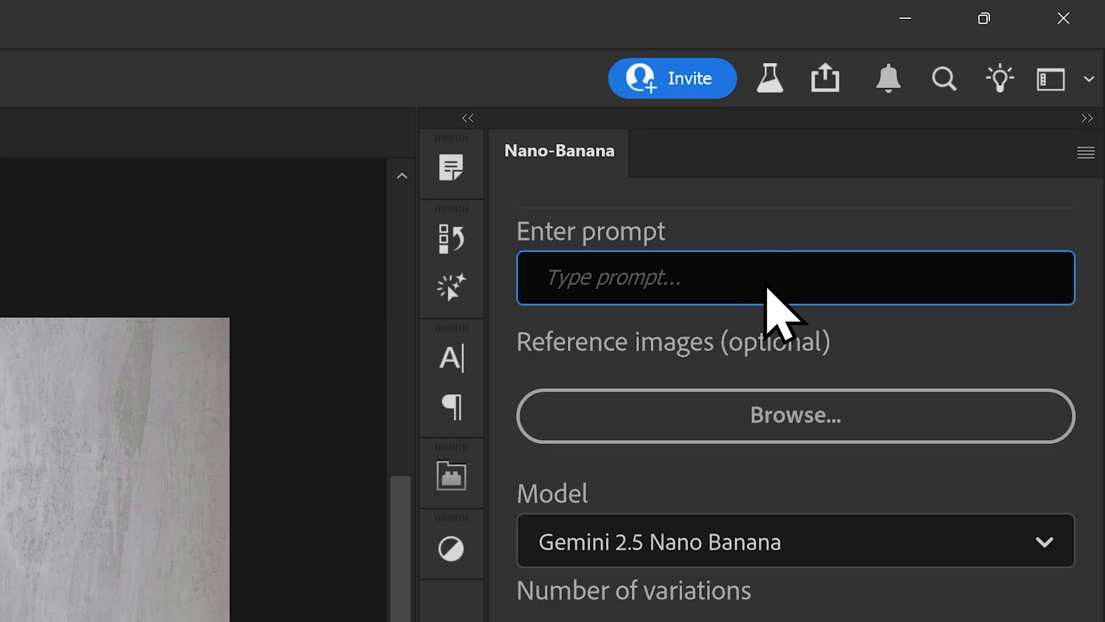
text(change the )
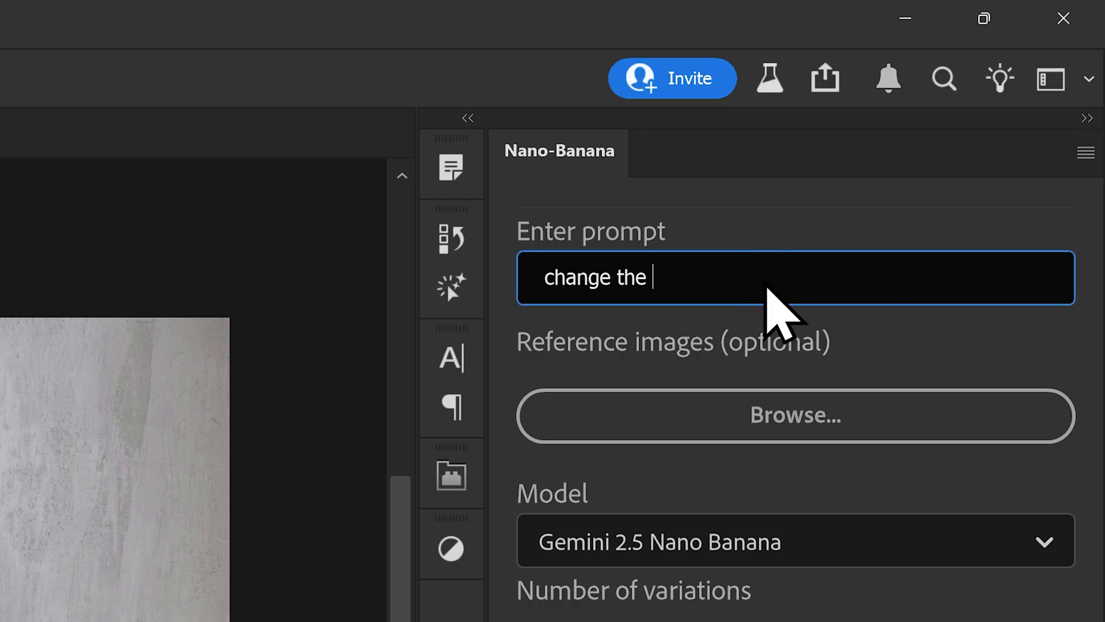
text(hoody )
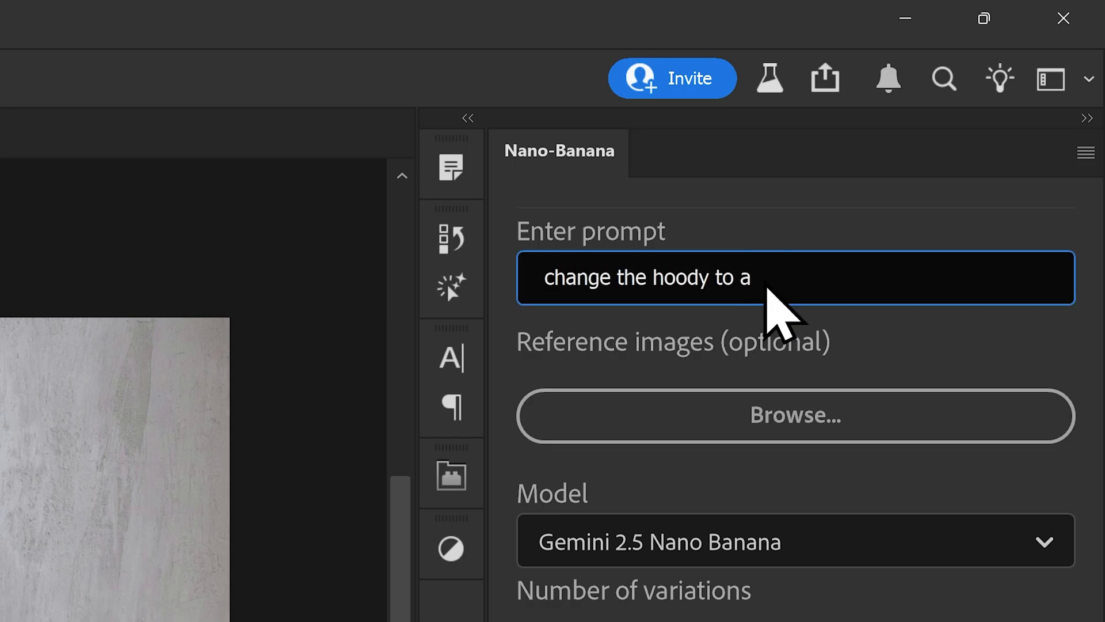
text(to a bright yellow hoddy)
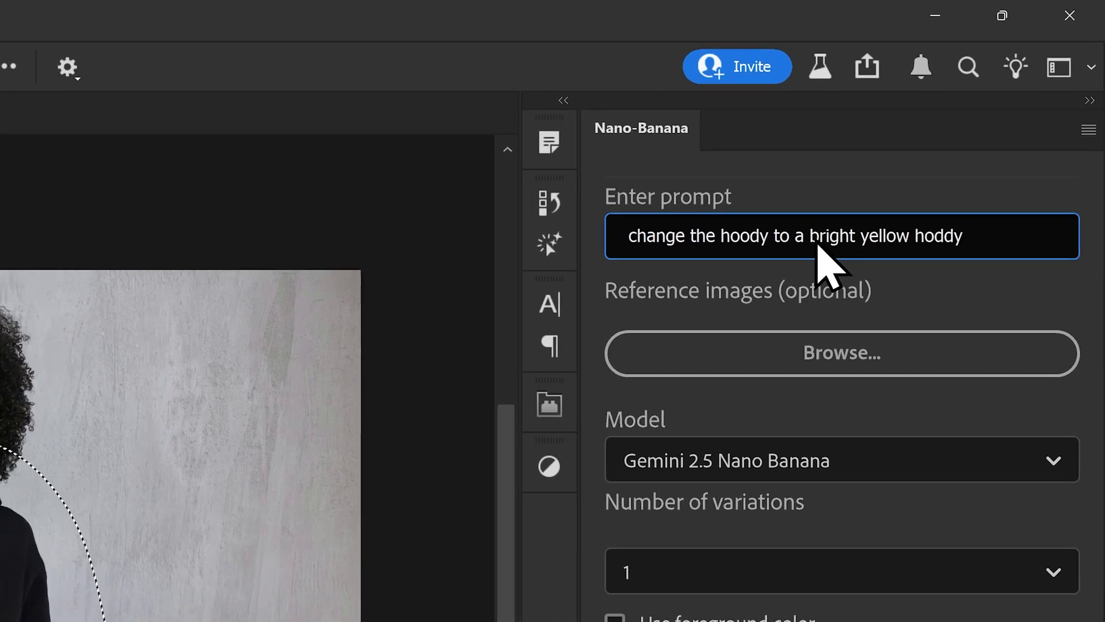
key(BackSpace)
key(BackSpace)
key(BackSpace)
text(ody)
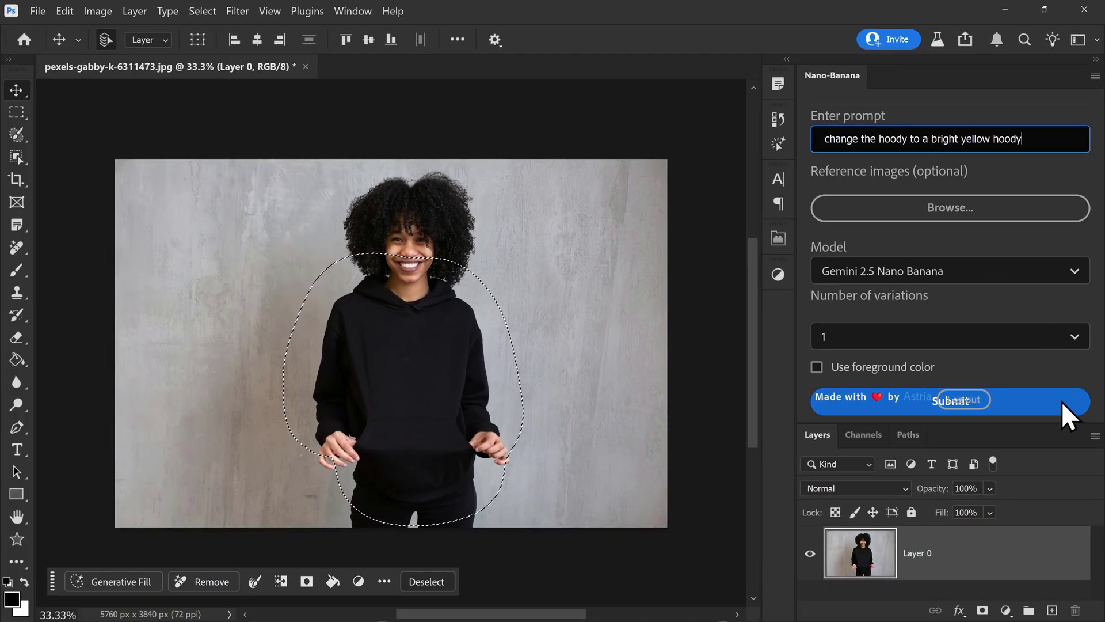
click(1038, 401)
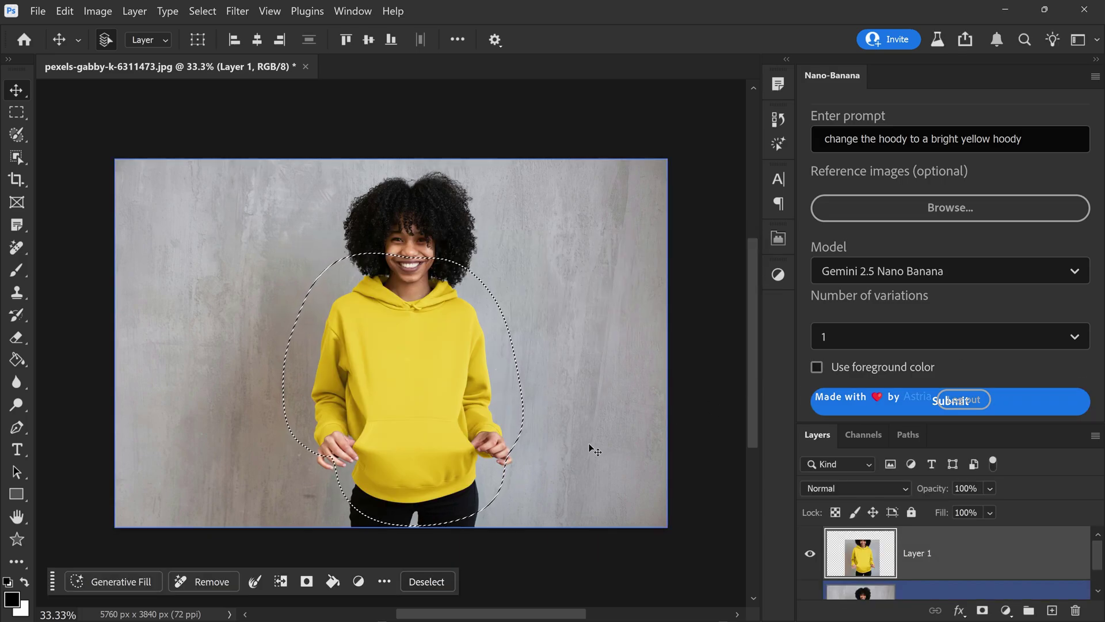
Clear the hoodie selection and draw a rectangular marquee on the yellow hoodie's chest, between the neckline and the pocket.
key(ctrl)
key(ctrl+d)
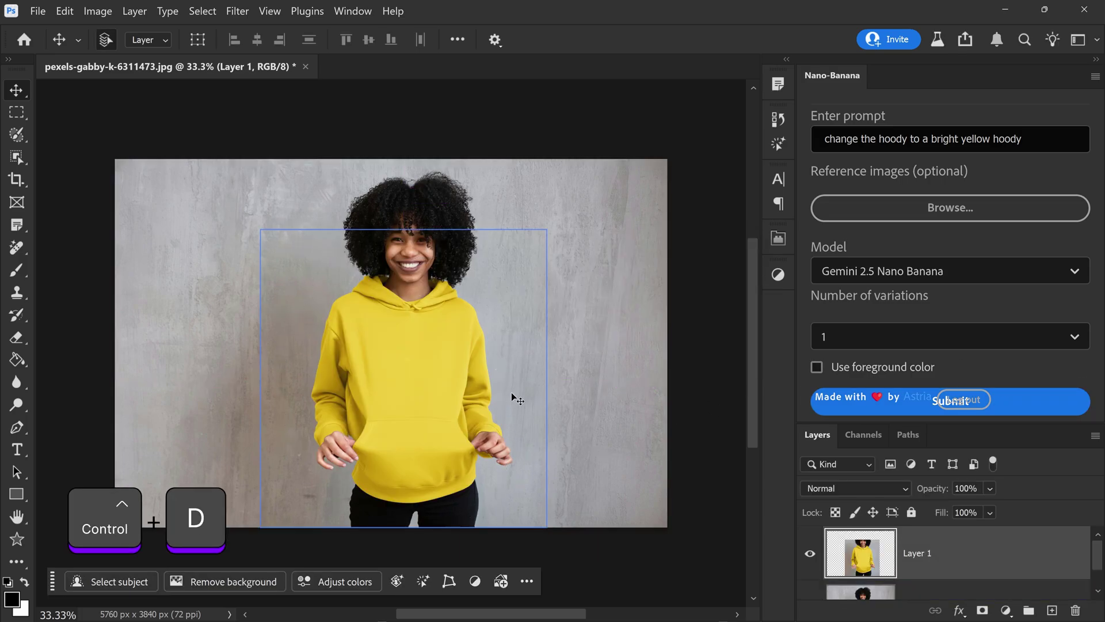
scroll(598, 385, down, 1)
click(16, 112)
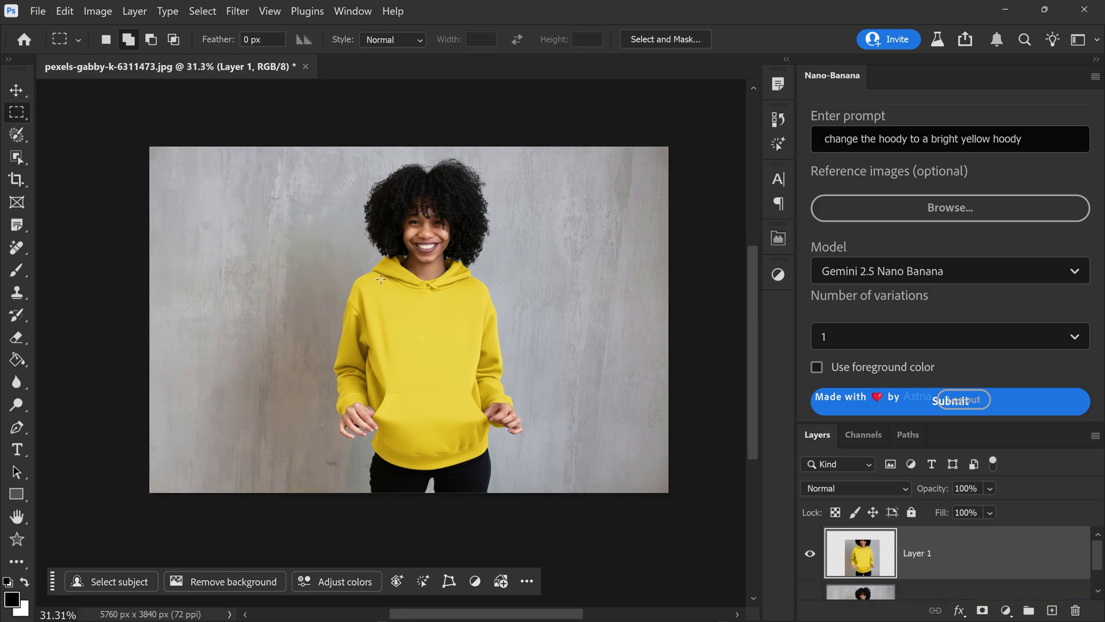
drag(389, 293, 470, 378)
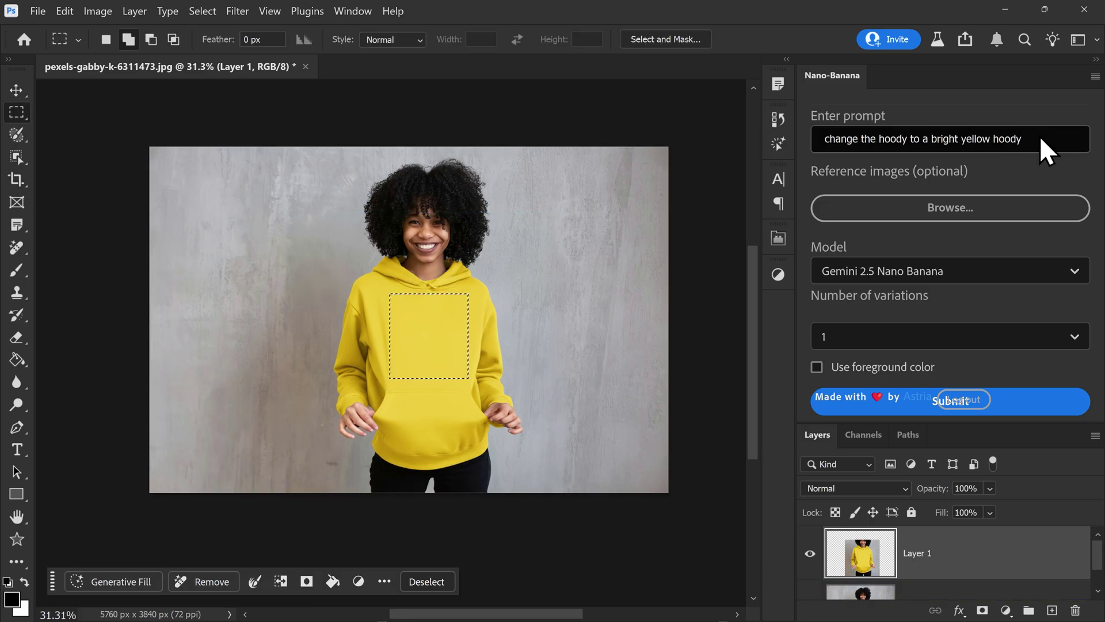
Generate the chest graphic with the prompt "add a white symbol of a lion head design onto the hoody", then clear the selection.
drag(1048, 148, 805, 140)
key(BackSpace)
text(ad)
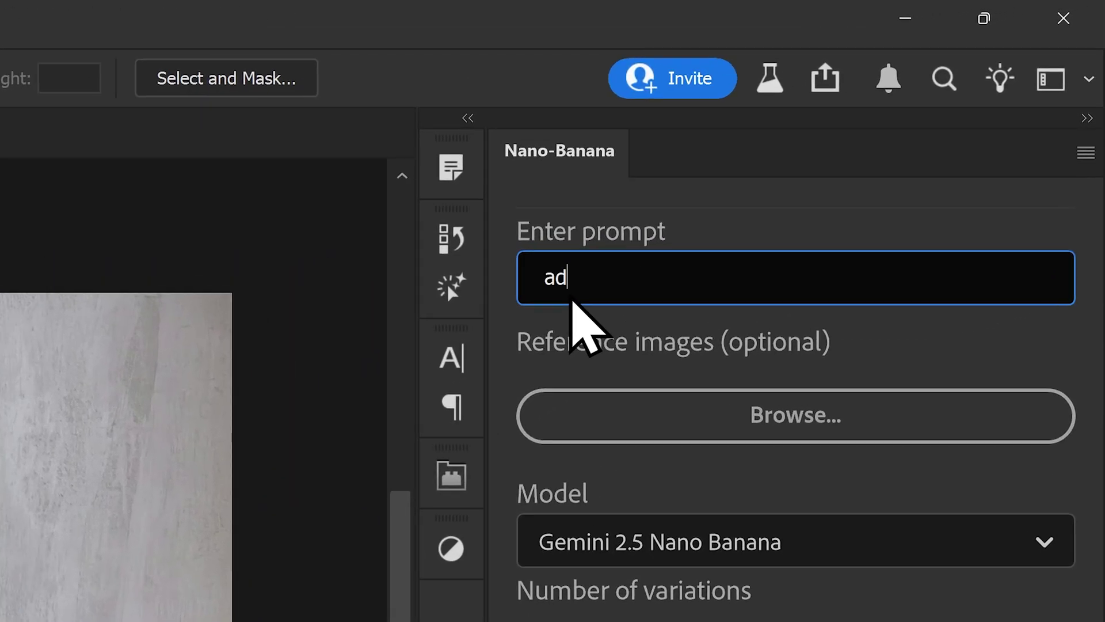
text(d a white )
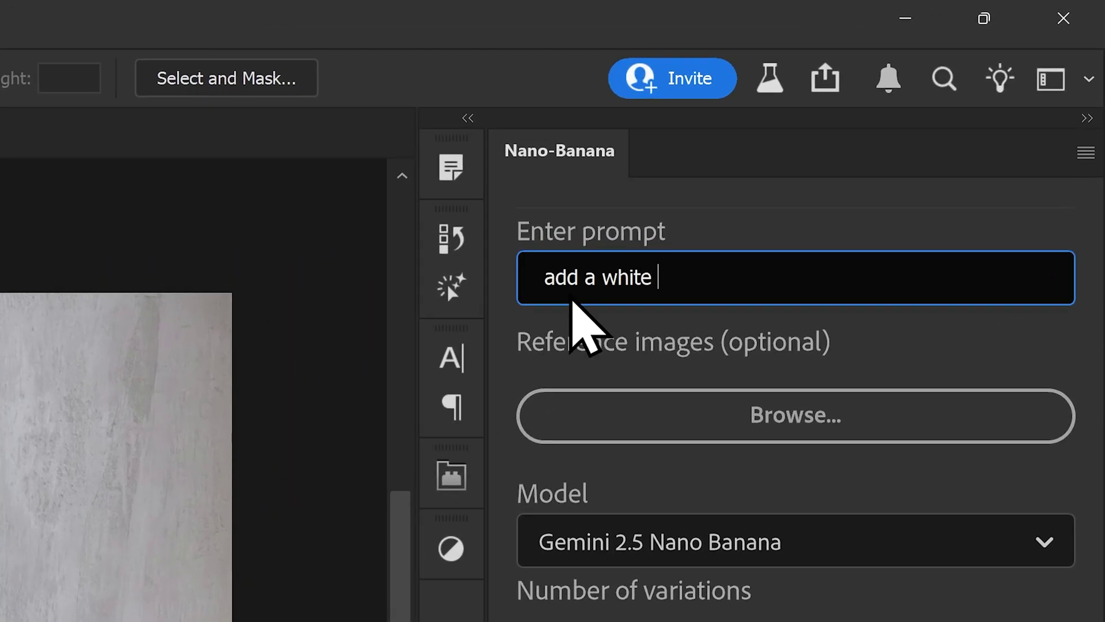
text(symbol of a )
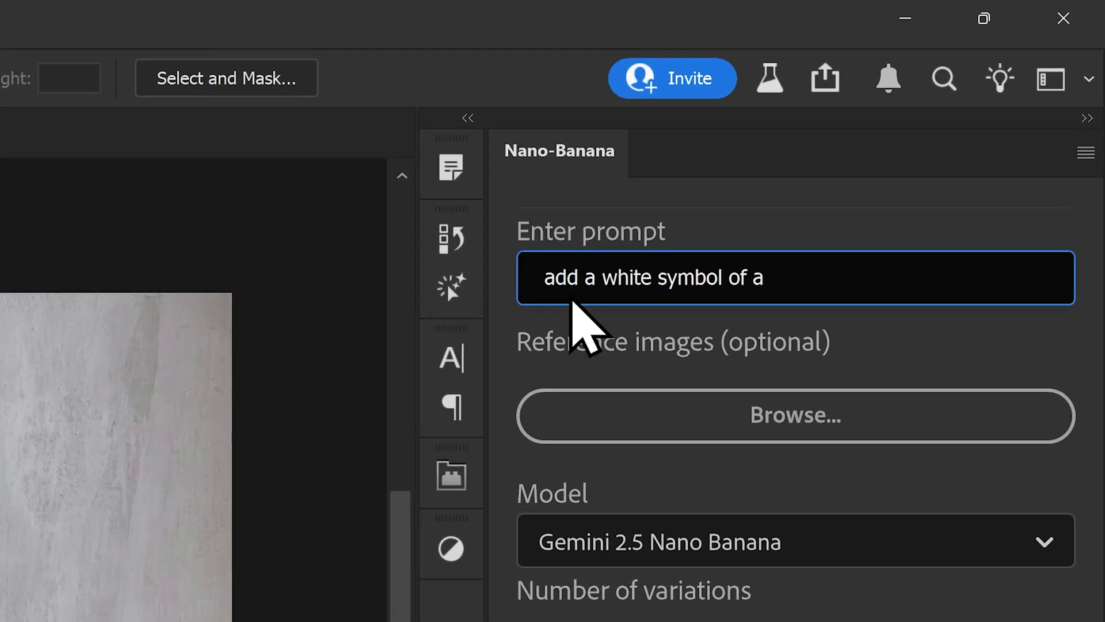
text(lion head design)
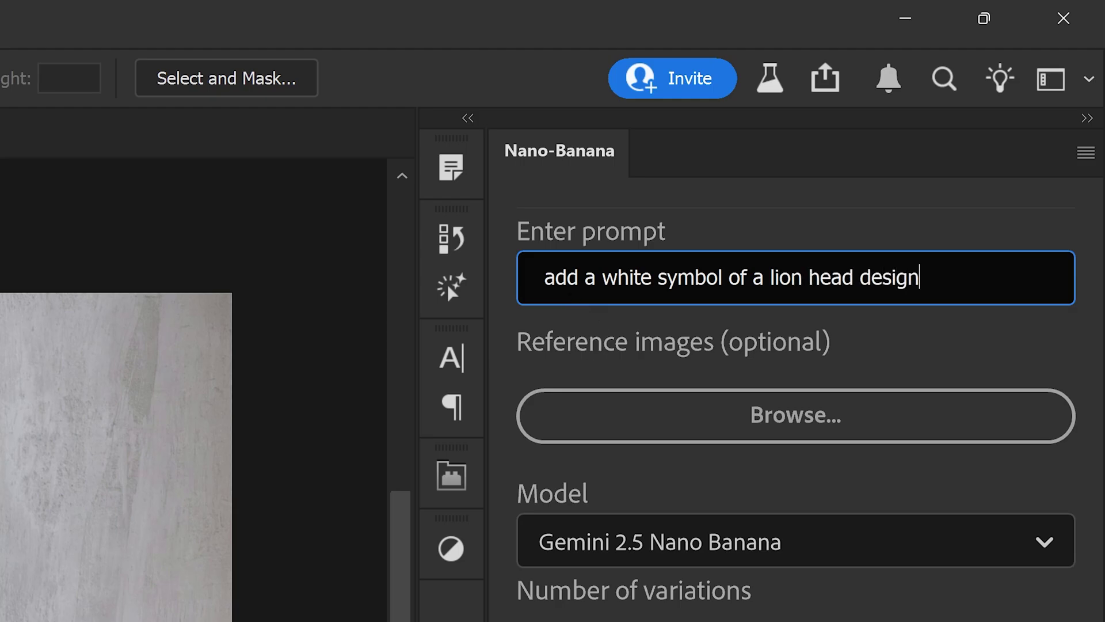
text( onto the hoddy)
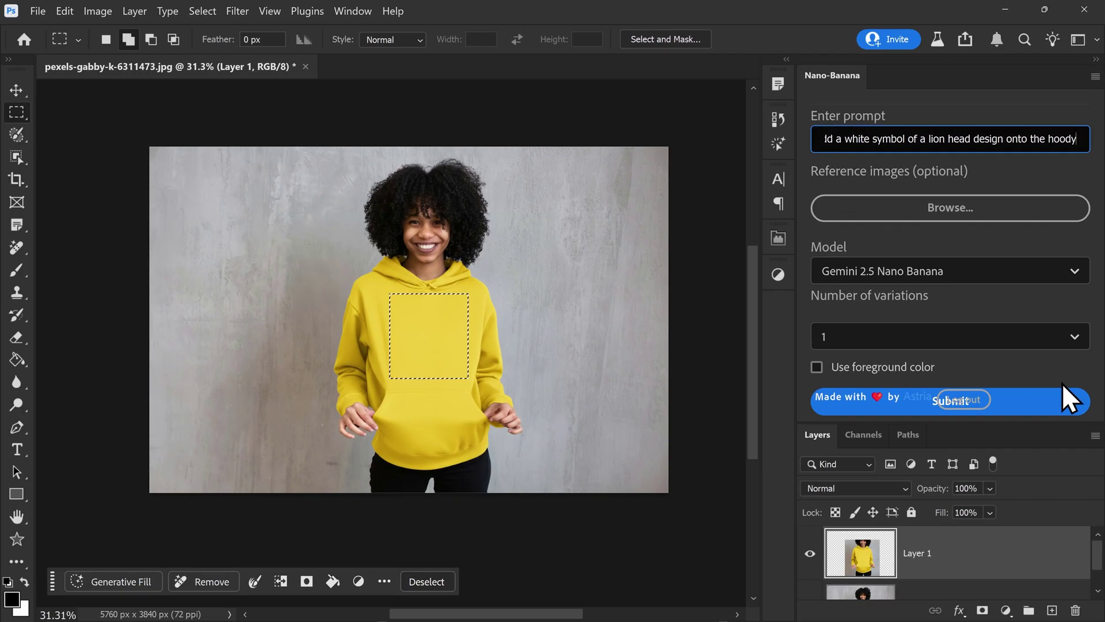
click(1027, 615)
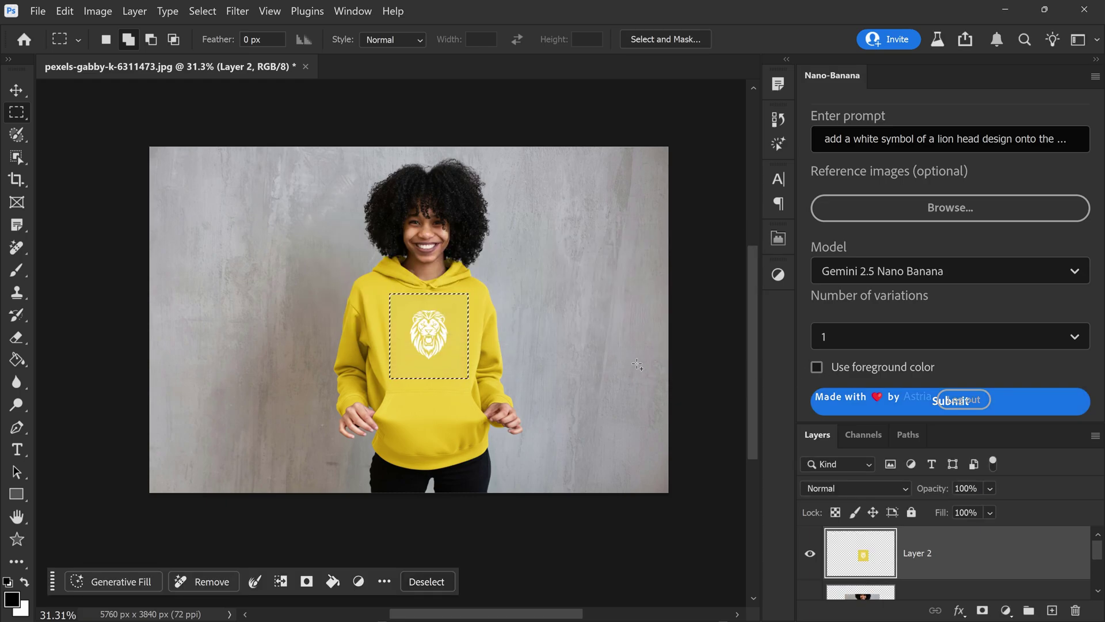
key(ctrl+d)
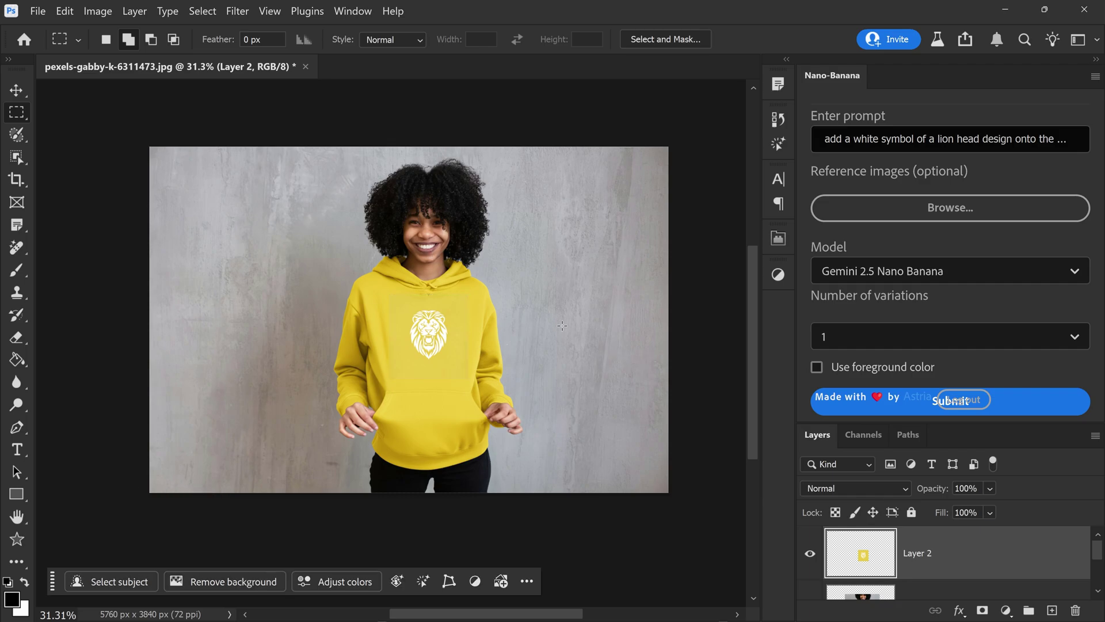
Paint a selection around the whole yellow hoodie, including the sleeves, with the Selection Brush.
click(18, 91)
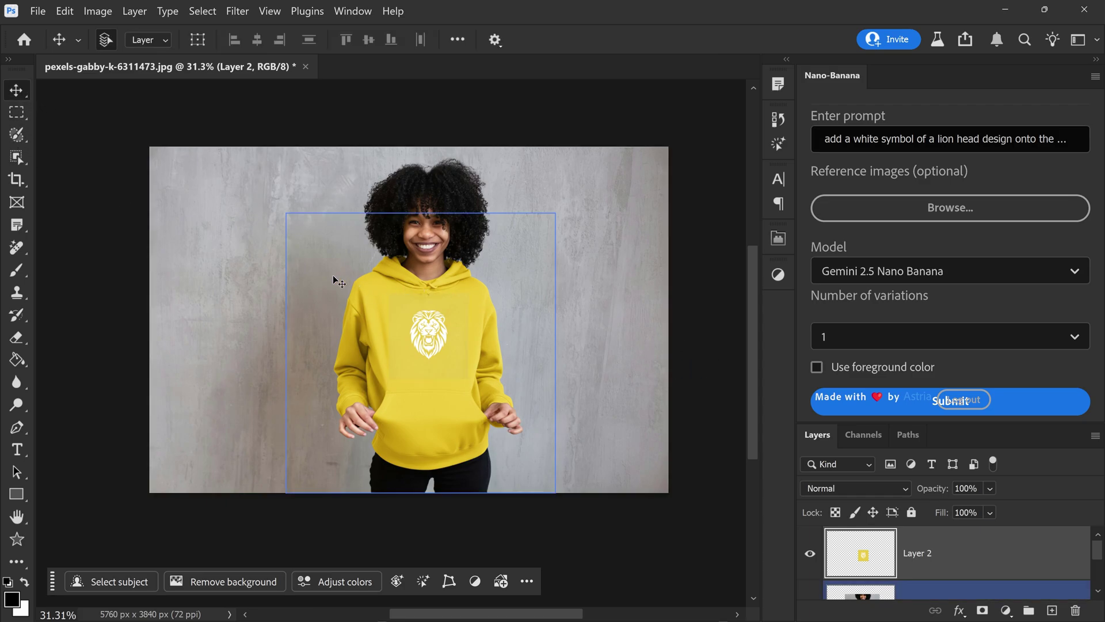
click(21, 144)
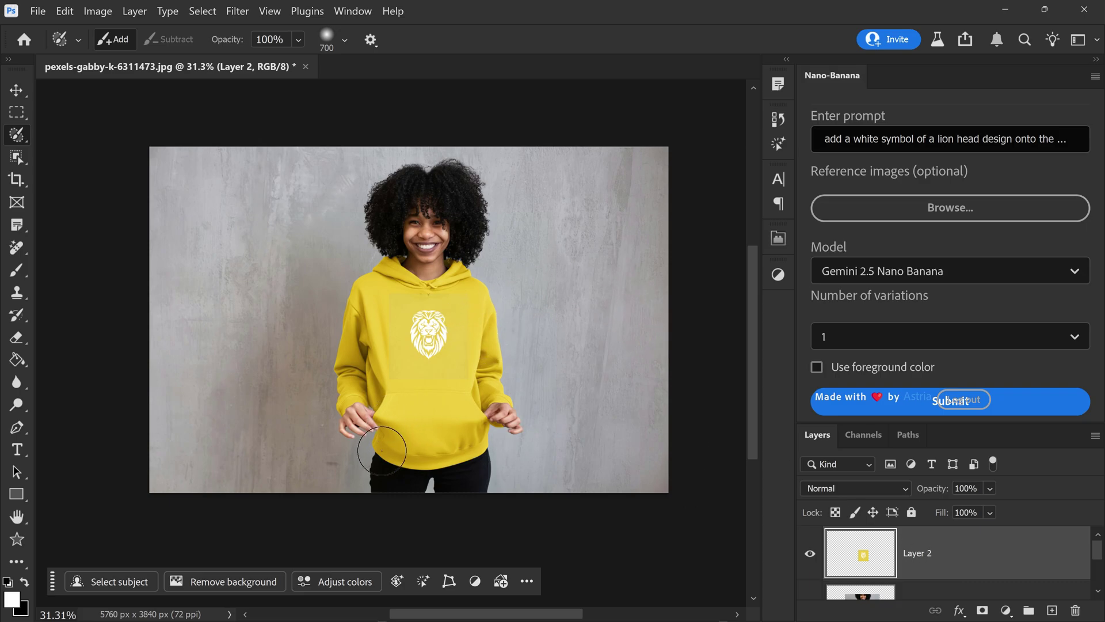
mouse_move(381, 450)
mouse_down()
mouse_move(373, 410)
mouse_move(340, 387)
mouse_move(362, 277)
mouse_move(435, 256)
mouse_move(505, 357)
mouse_move(481, 440)
mouse_move(442, 451)
mouse_up()
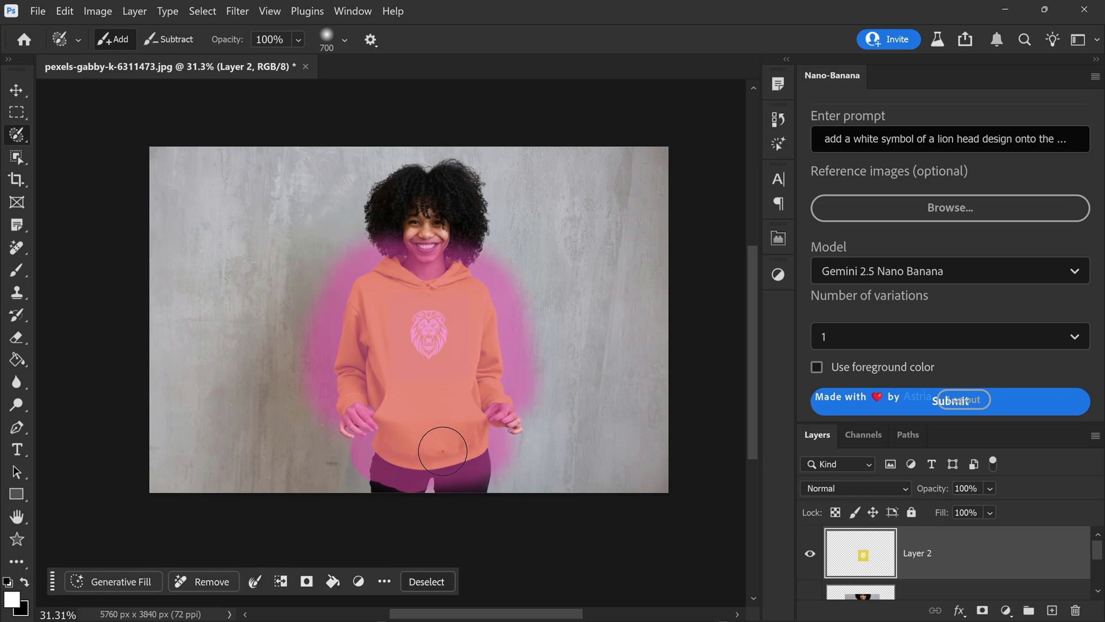
click(15, 92)
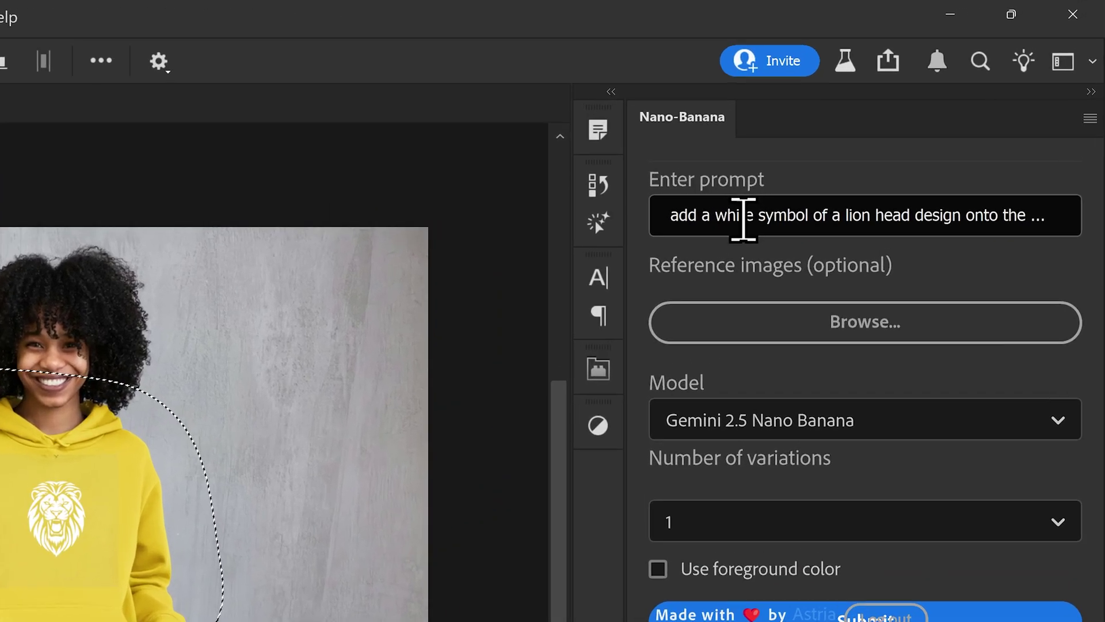
Enter the prompt "keep the colour and the design but change the hoody into a t-shirt" and generate the edit with Gemini 2.5 Nano Banana.
click(684, 225)
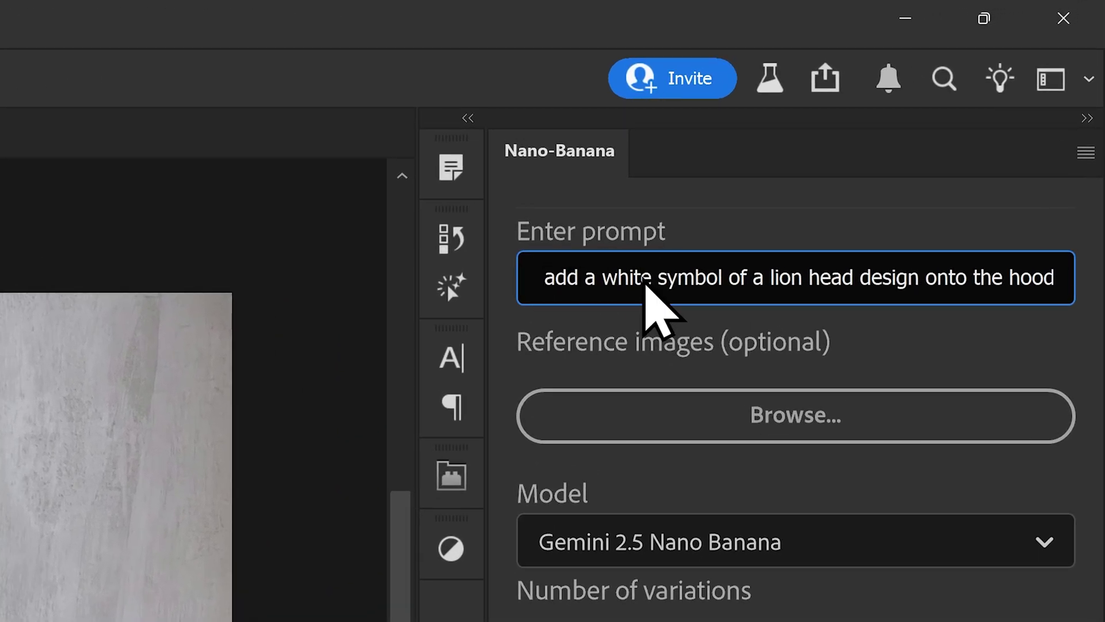
key(ctrl+a)
text(keep the colour )
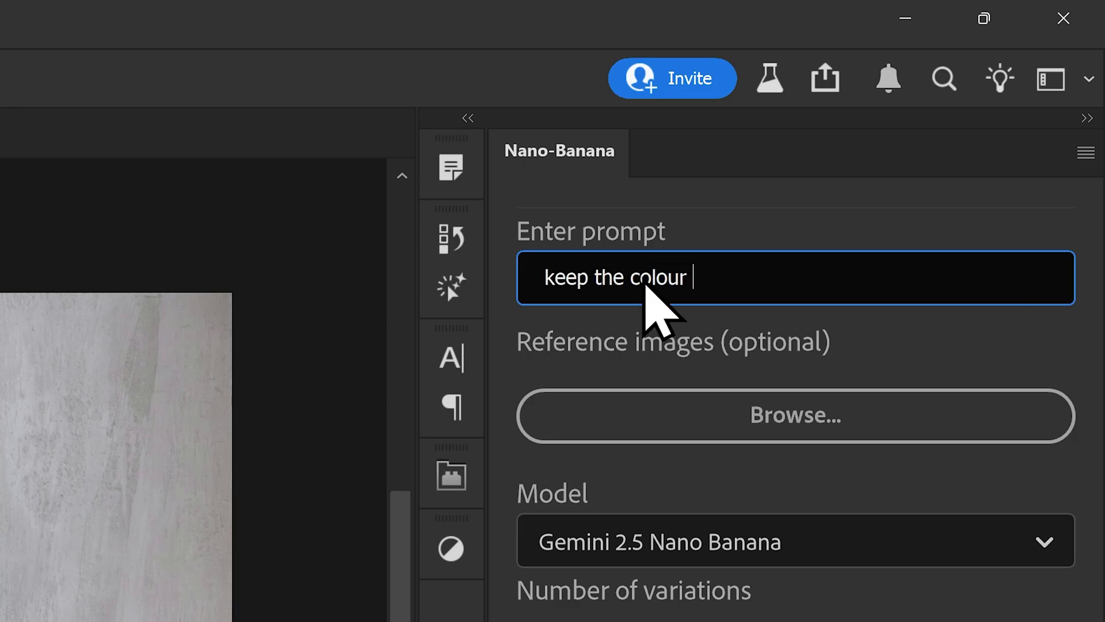
text(and the)
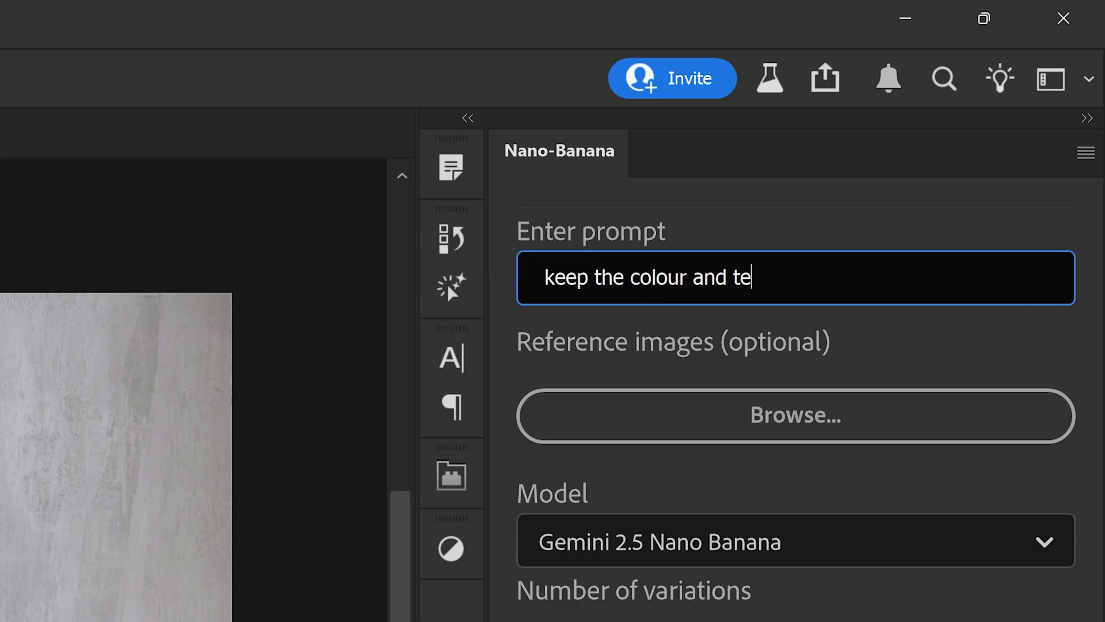
key(BackSpace)
text(he design bu)
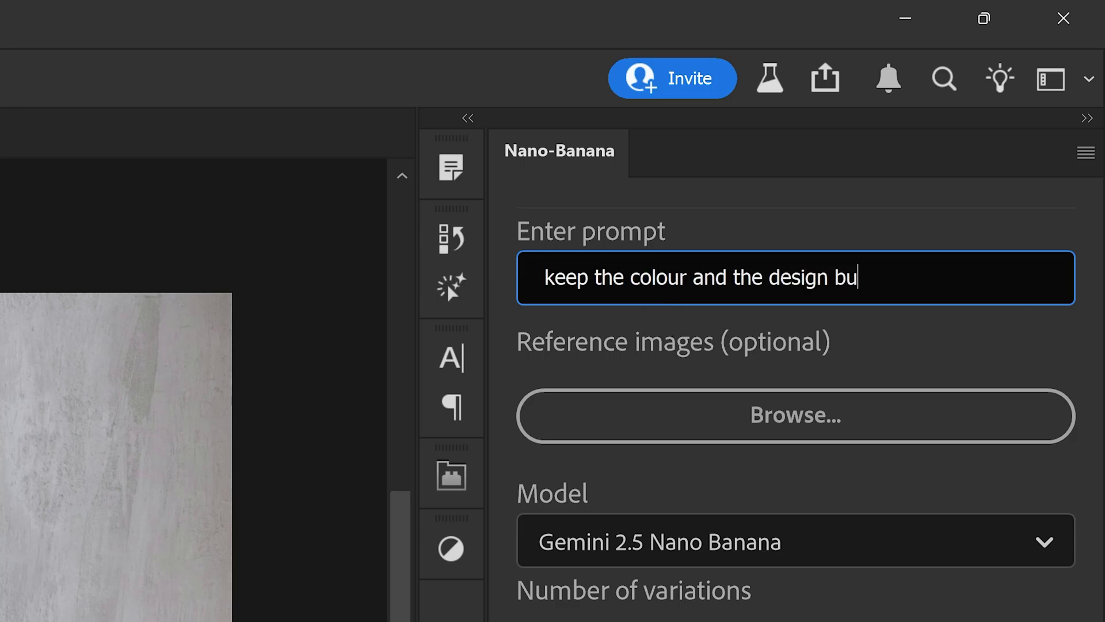
text(t change the )
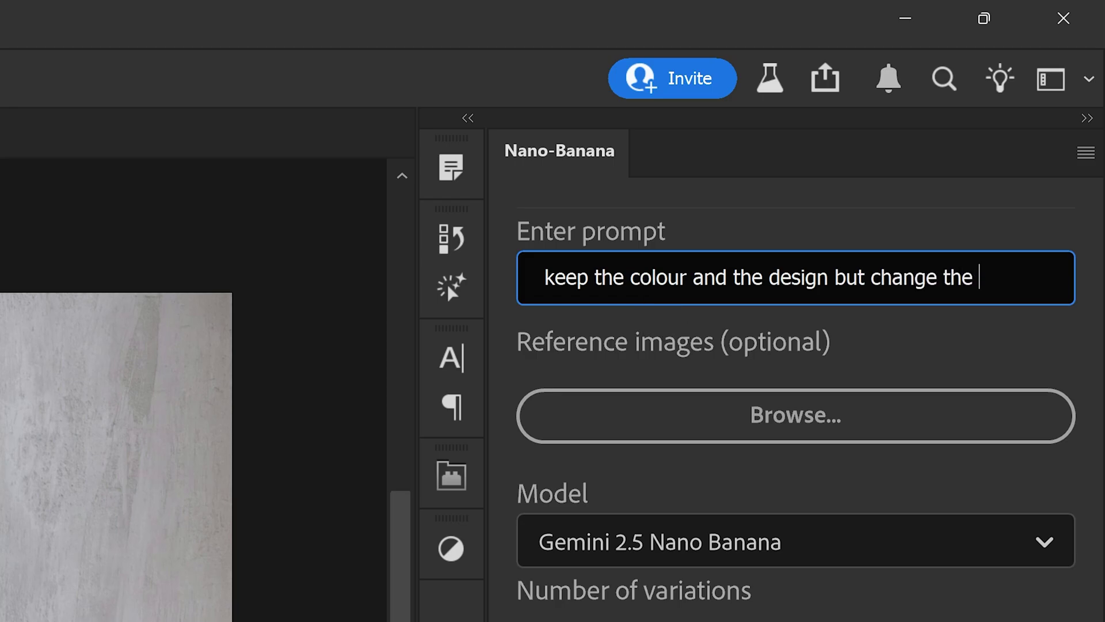
text(hoody into a t-s)
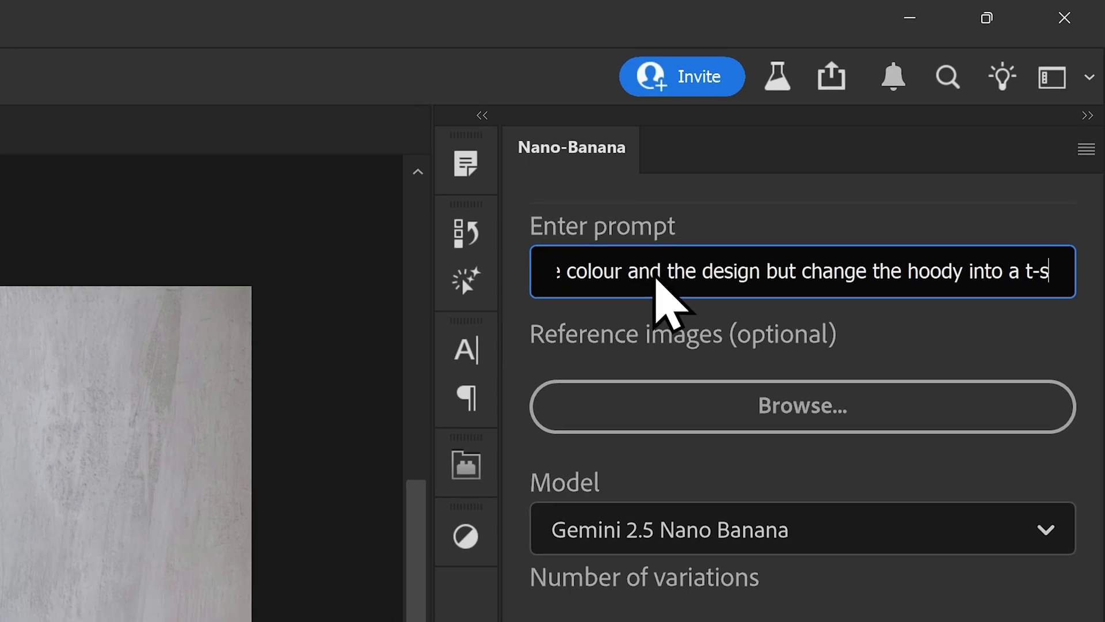
text(hirt)
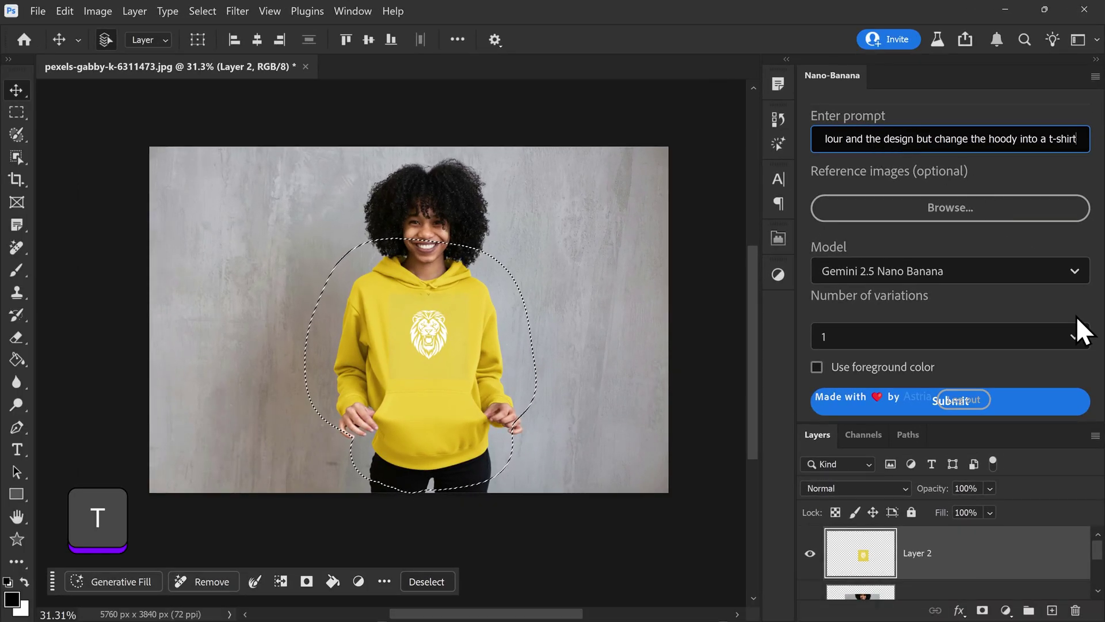
click(1028, 395)
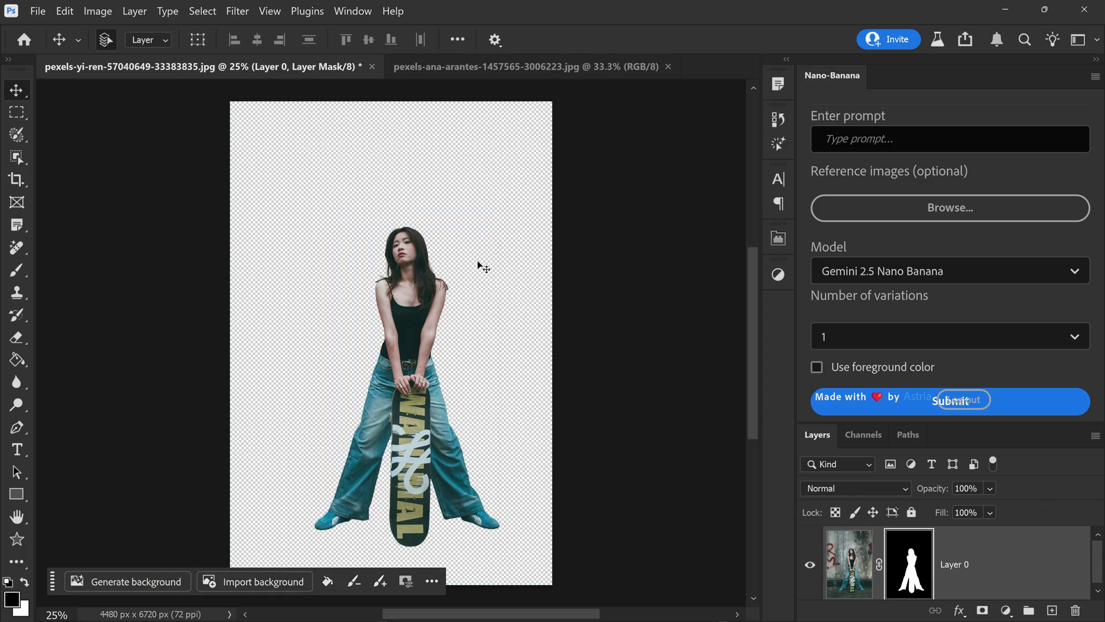
Preview the skateboarder photo with its layer mask switched off and on, and delete the layer mask.
shift+click(908, 572)
shift+click(908, 572)
right_click(909, 571)
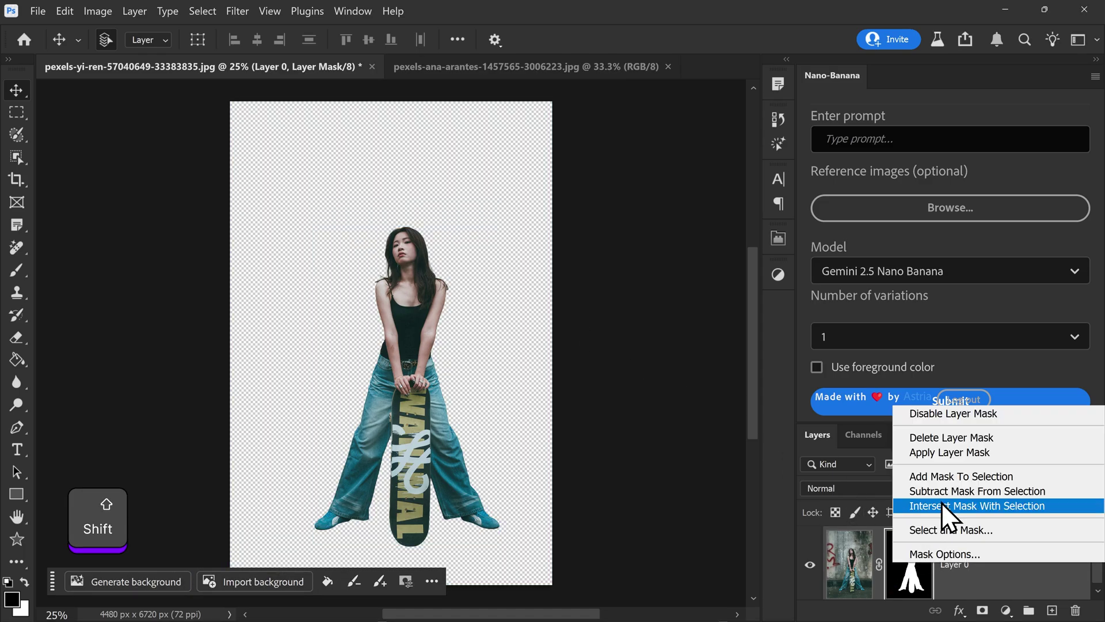
click(949, 441)
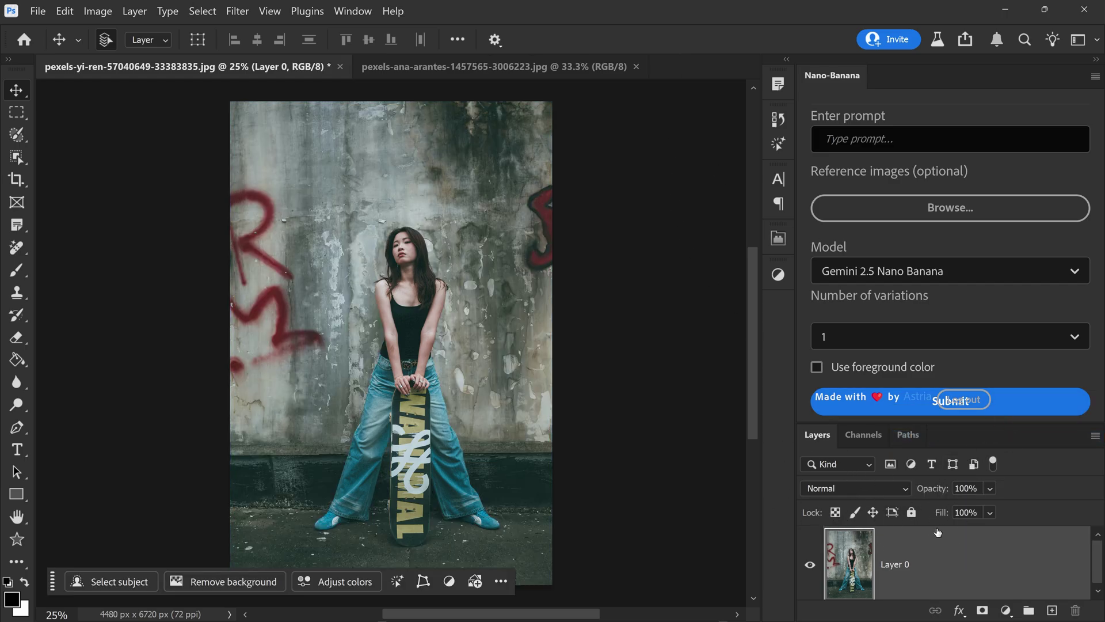
Try the prompt "remove background" on the whole skateboarder photo with Gemini 2.5 Nano Banana, and delete the generated layer.
click(897, 272)
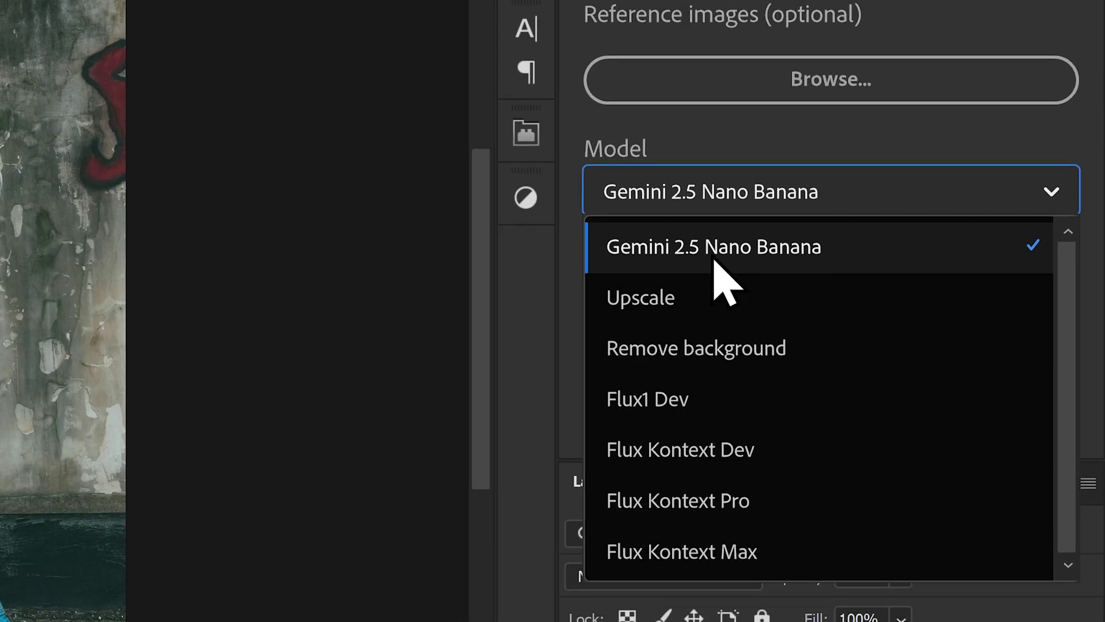
click(667, 233)
key(ctrl+a)
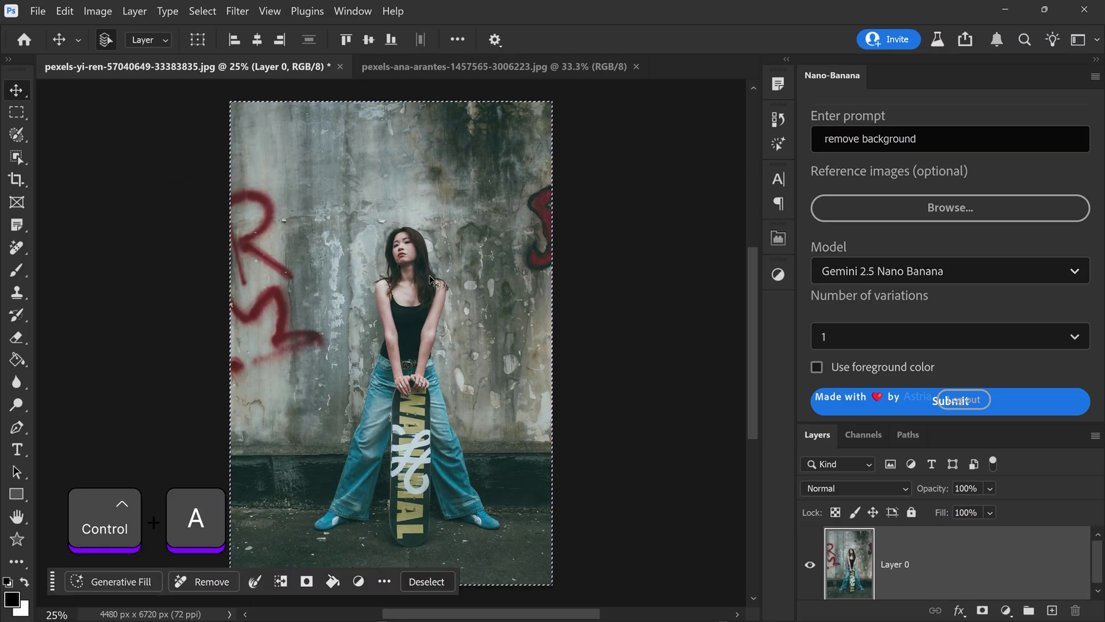
click(1046, 405)
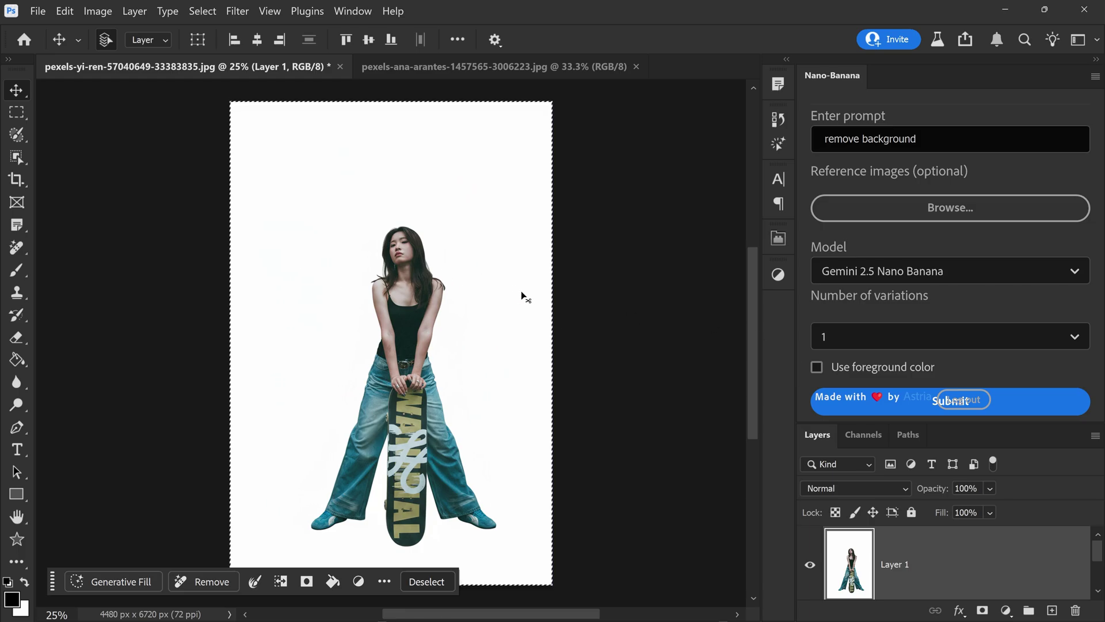
key(ctrl+d)
key(Delete)
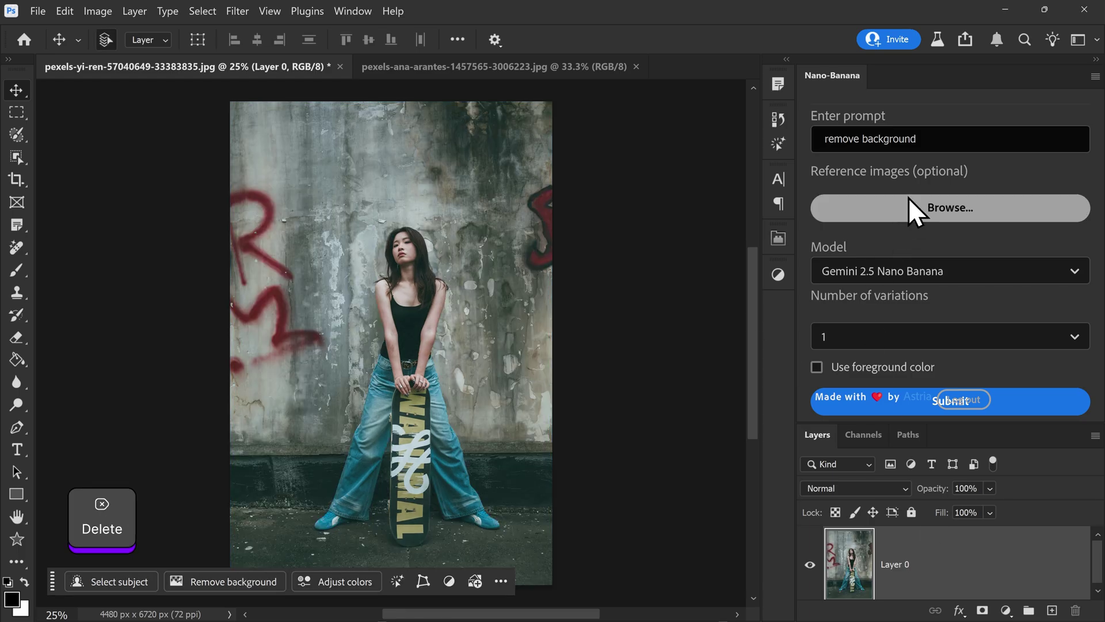
Replace the prompt with the copied text "Remove background completely, smooth clean edges around subject, transparent background.".
click(831, 139)
key(ctrl+a)
key(ctrl+v)
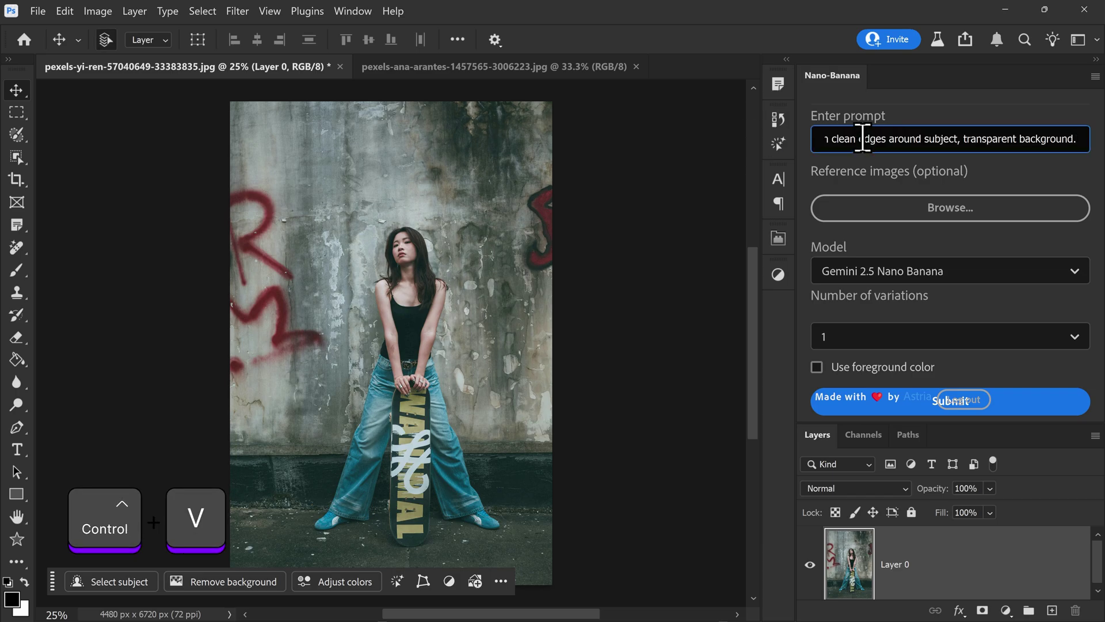
Read through the background-removal prompt from its beginning to its end.
click(964, 141)
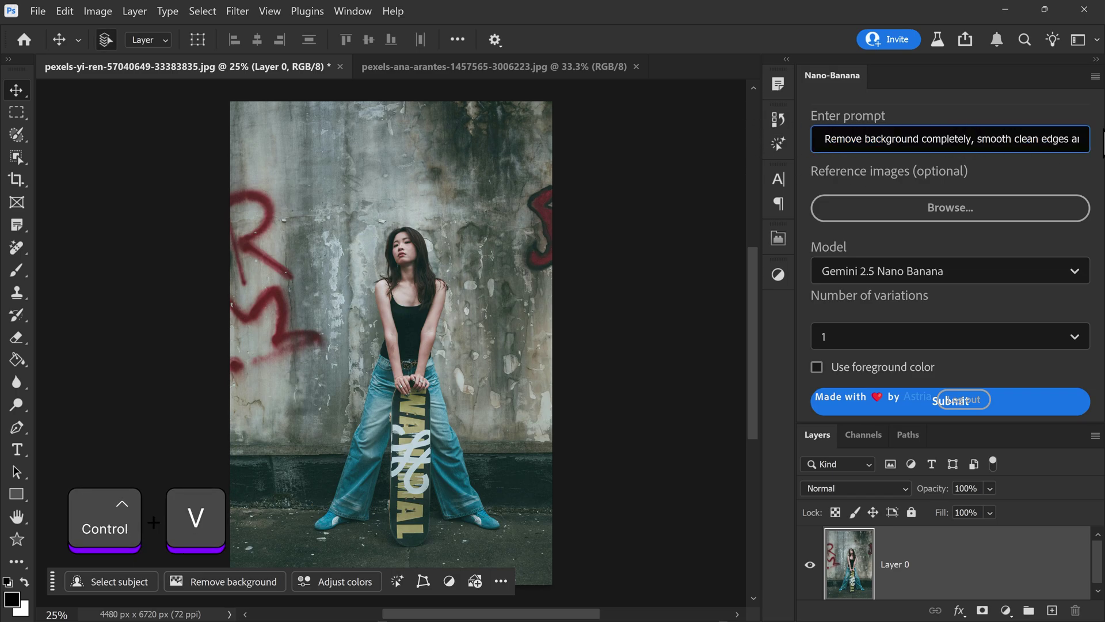
key(Right)
key(Right)
key(Right)
key(Right)
key(Right)
key(Right)
key(Right)
key(Right)
key(Right)
key(Right)
key(Right)
key(Right)
key(Right)
key(Right)
key(Right)
key(Right)
key(Right)
key(Right)
key(Right)
key(Right)
key(Right)
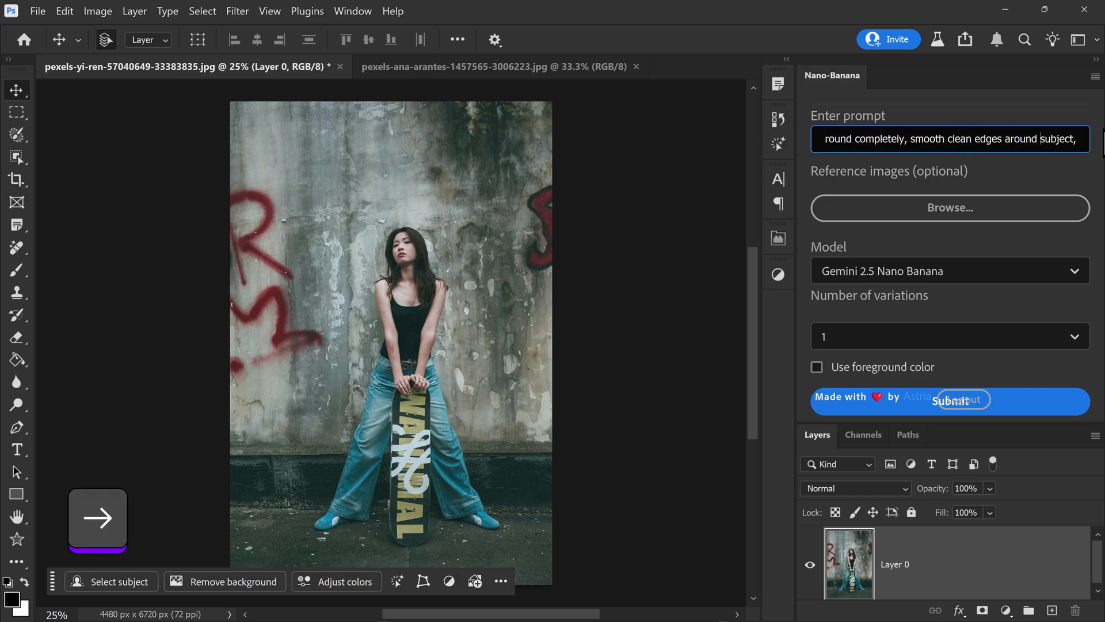
key(Right)
key(Right)
key(Right)
key(Right)
key(Right)
key(Right)
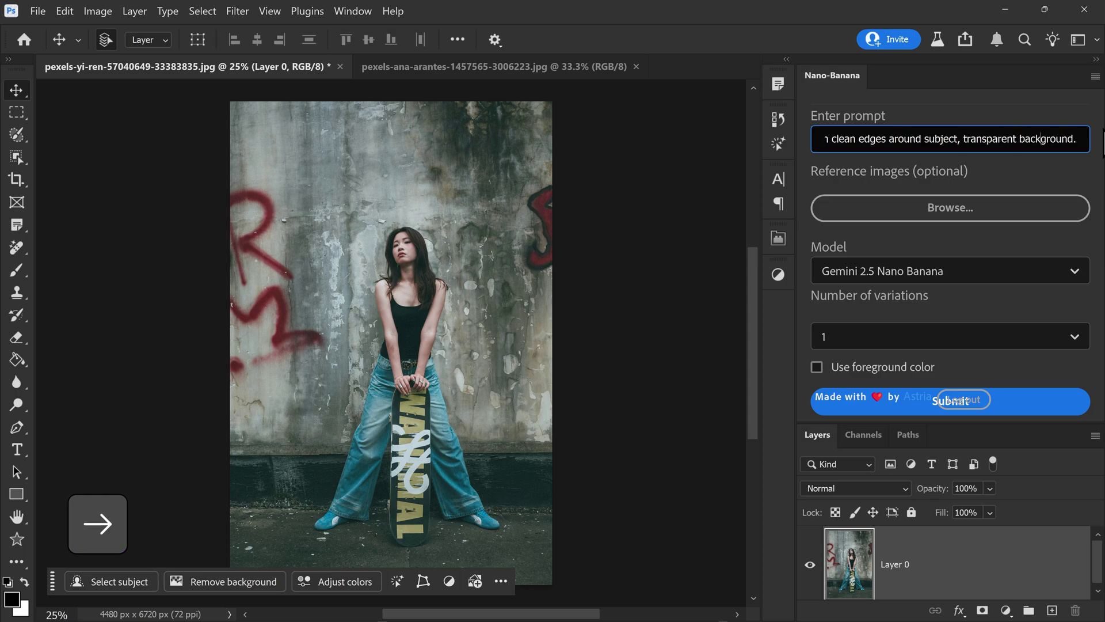
key(Right)
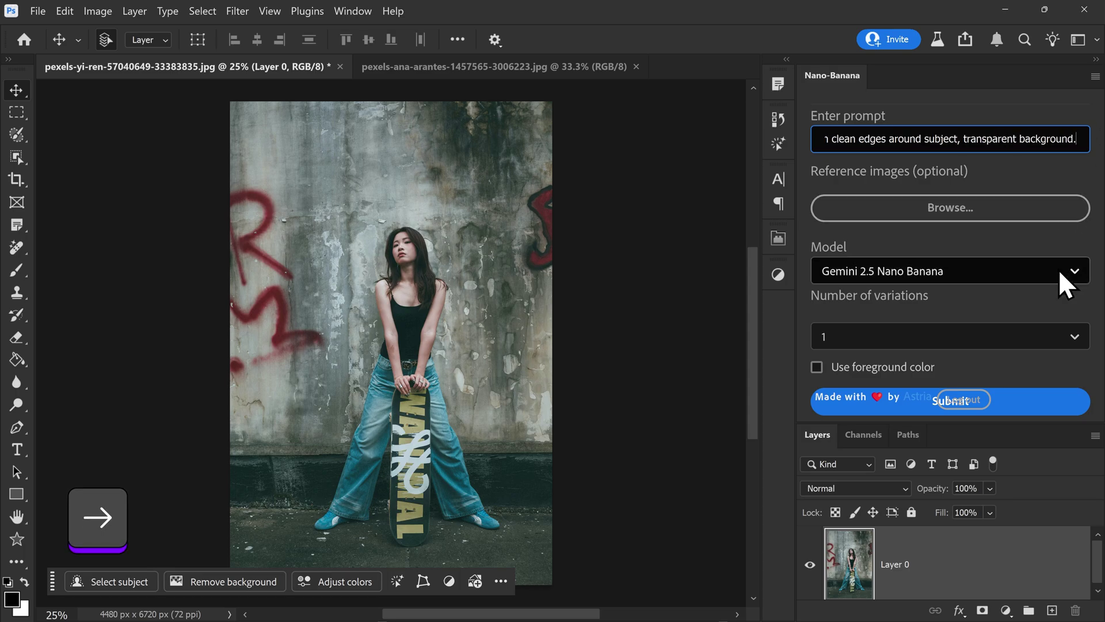
Select the full area of the skateboarder layer and generate the background removal with Gemini 2.5 Nano Banana.
ctrl+click(848, 570)
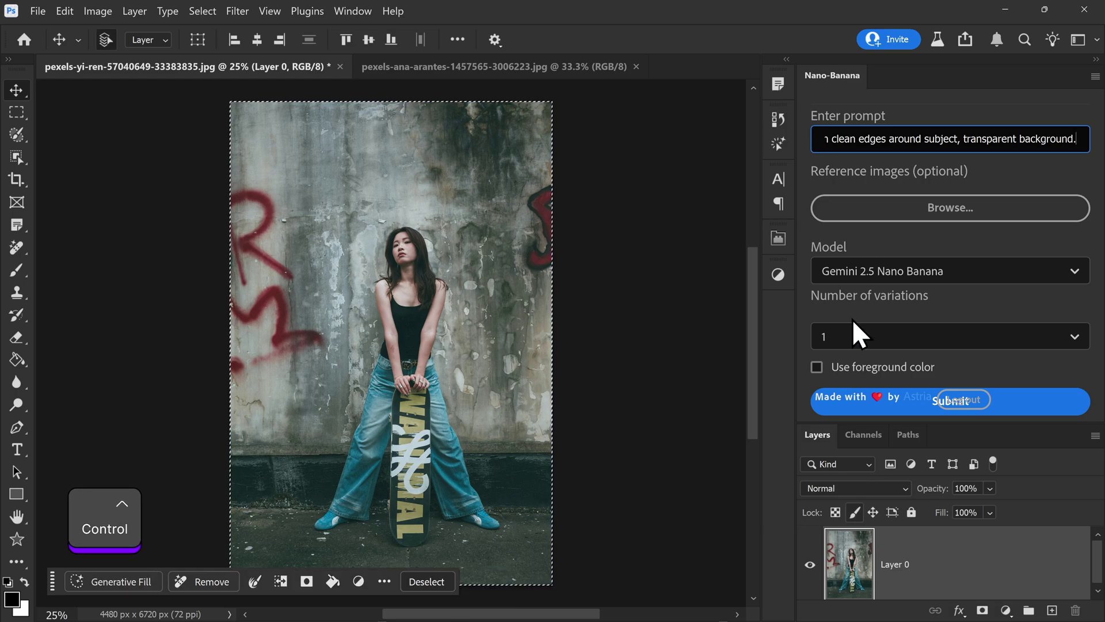
click(1045, 408)
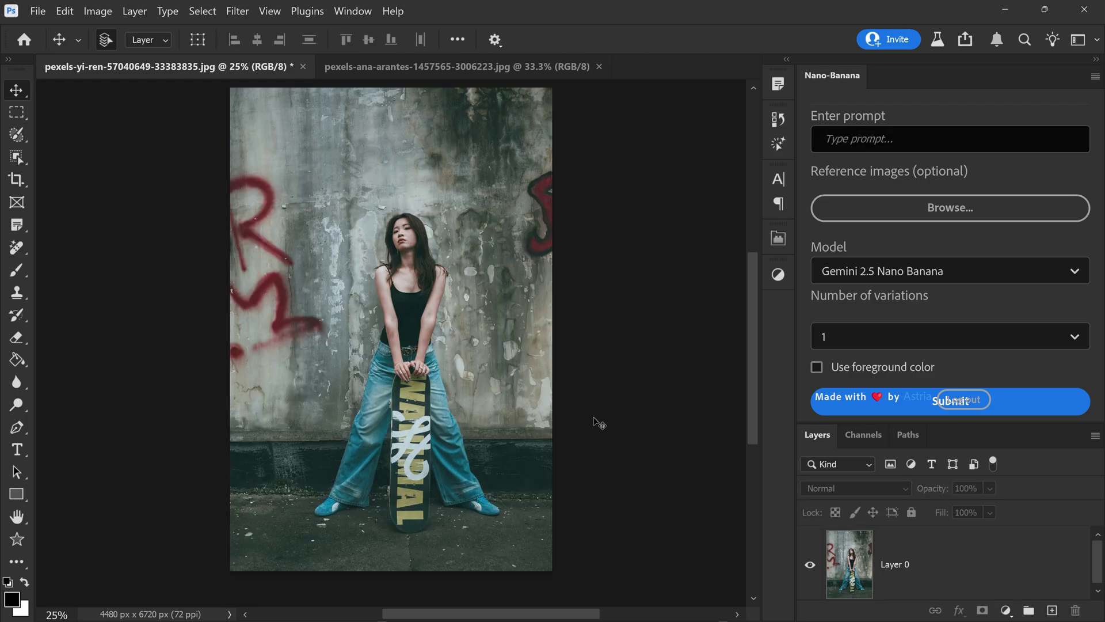
Select the full area of the skateboarder photo and paste the prompt that replaces the background with a sunny sunset scene at Miami Beach.
click(412, 373)
ctrl+click(863, 554)
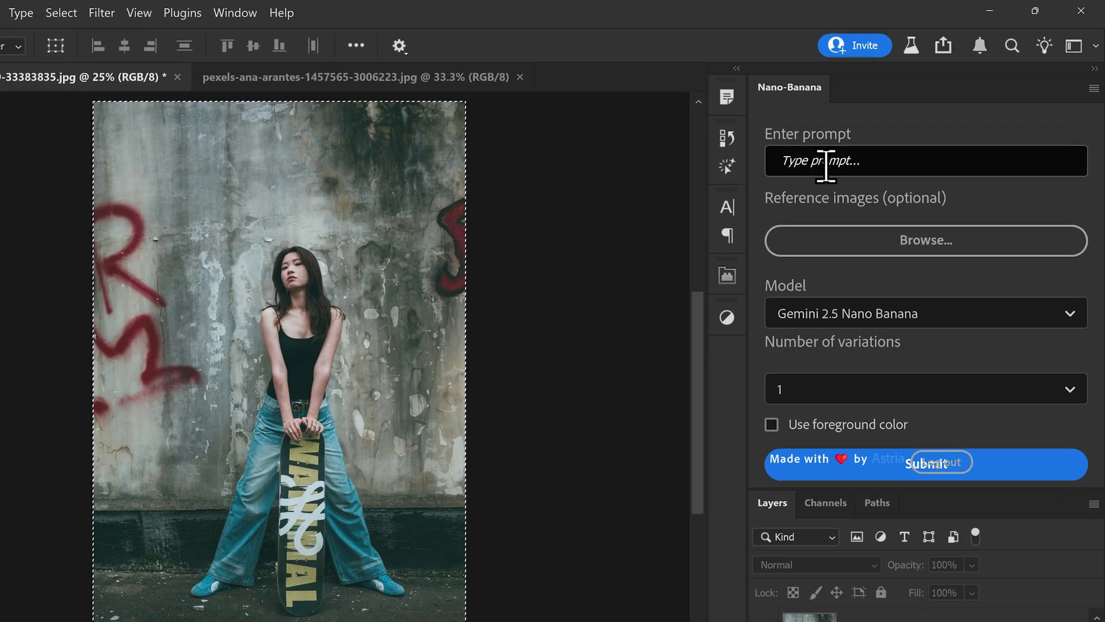
click(826, 166)
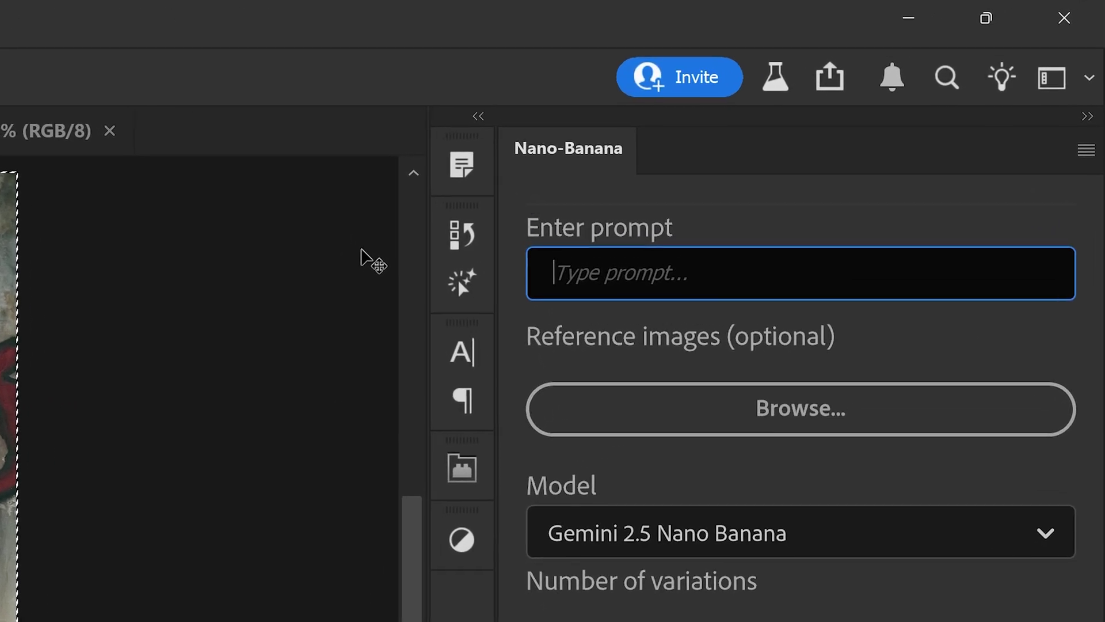
key(ctrl+v)
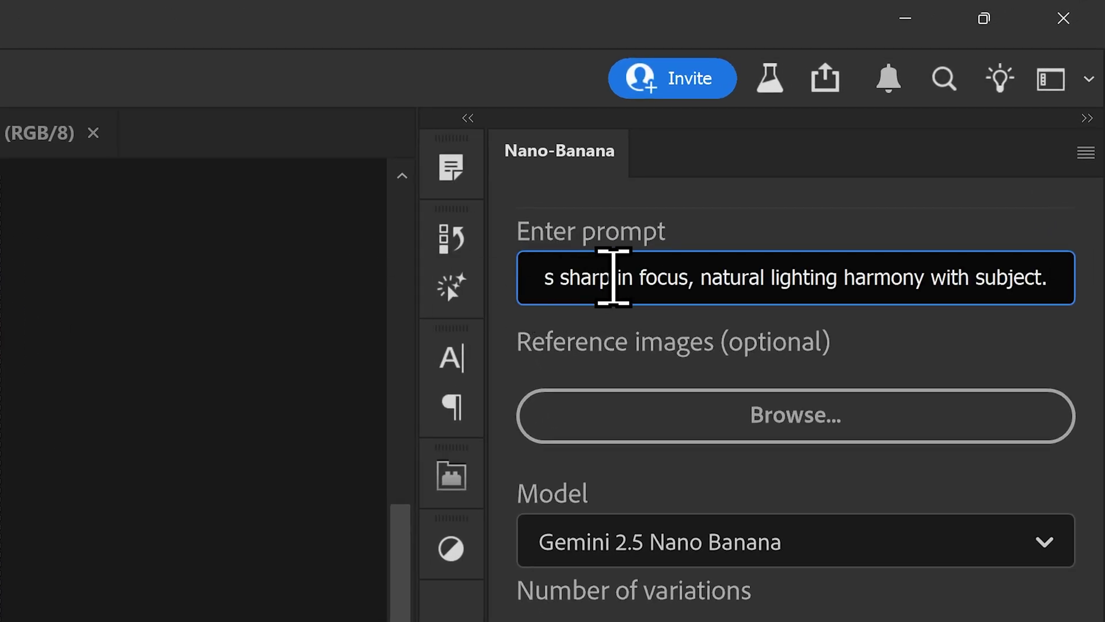
Read through the Miami Beach sunset background-replacement prompt from its beginning to its end.
drag(614, 278, 366, 238)
click(568, 269)
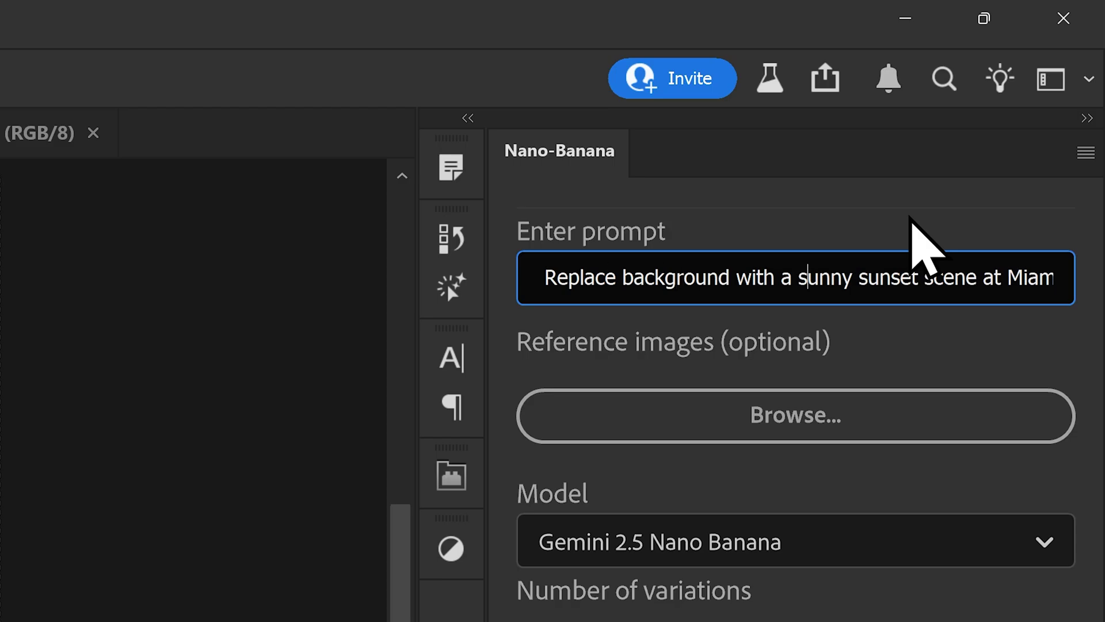
key(Right)
key(Right)
key(Right)
key(Right)
key(Right)
key(Right)
key(Right)
key(Right)
key(Right)
key(Right)
key(Right)
key(Right)
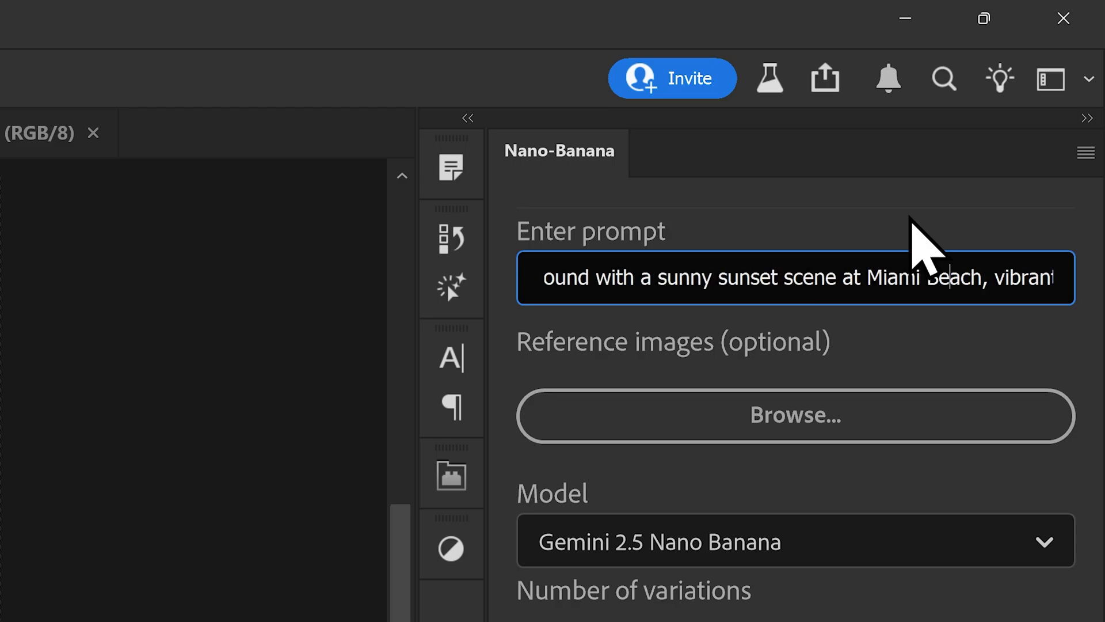
key(Right)
key(Right)
key(Right)
key(Right)
key(Right)
key(Right)
key(Right)
key(Right)
key(Right)
key(Right)
key(Right)
key(Right)
key(Right)
key(Right)
key(Right)
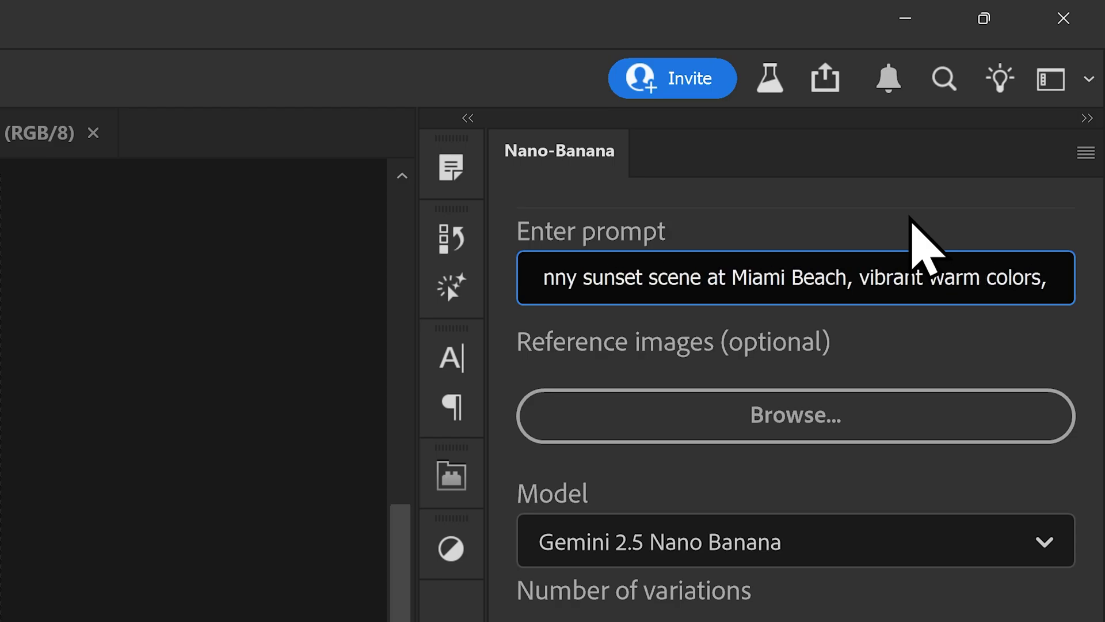
key(Right)
key(Right)
key(Right)
key(Right)
key(Right)
key(Right)
key(Right)
key(Right)
key(Right)
key(Right)
key(Right)
key(Right)
key(Right)
key(Right)
key(Right)
key(Right)
key(Right)
key(Right)
key(Right)
key(Right)
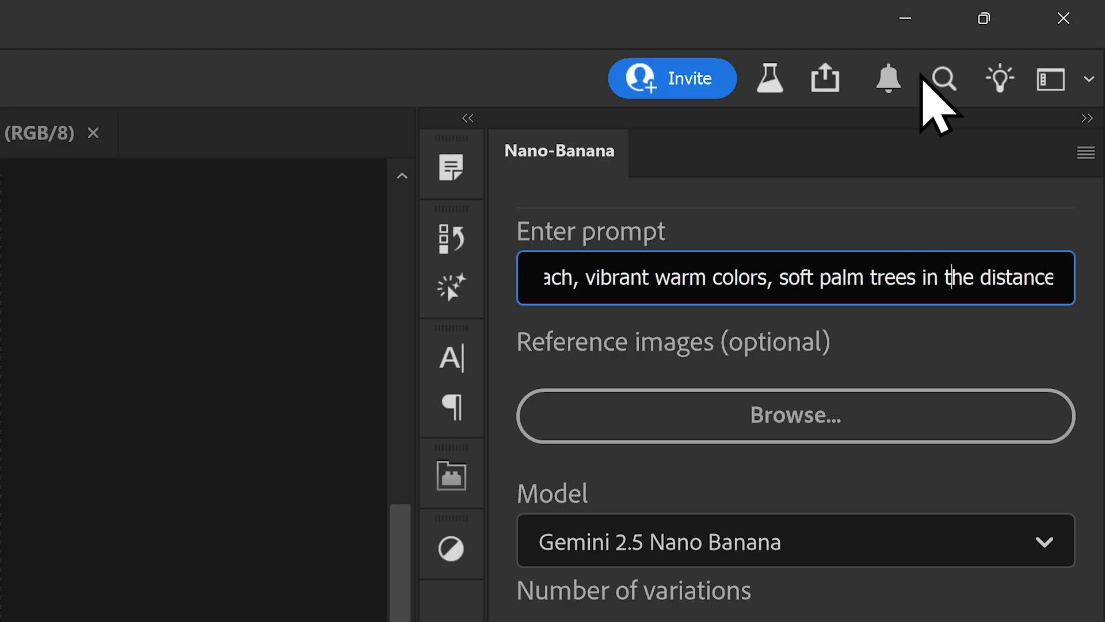
key(Right)
key(Right)
key(Right)
key(Right)
key(Right)
key(Right)
key(Right)
key(Right)
key(Right)
key(Right)
key(Right)
key(Right)
key(Right)
key(Right)
key(Right)
key(Right)
key(Right)
key(Right)
key(Right)
key(Right)
key(Right)
key(Right)
key(Right)
key(Right)
key(Right)
key(Right)
key(Right)
key(Right)
key(Right)
key(Right)
key(Right)
key(Right)
key(Right)
key(Right)
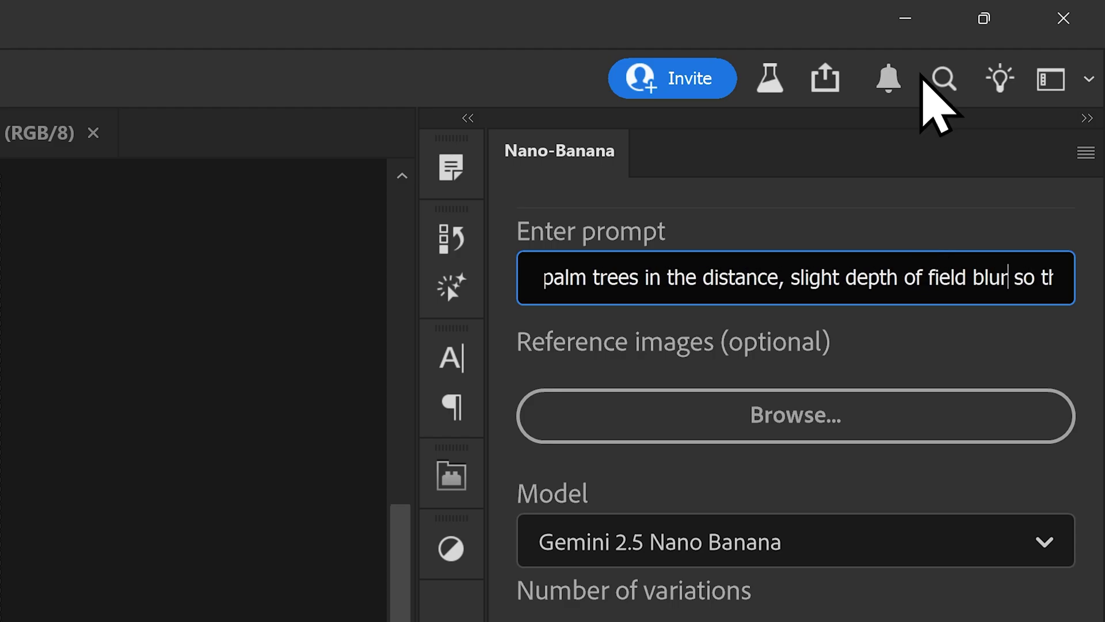
key(Right)
key(Right)
key(Right)
key(Right)
key(Right)
key(Right)
key(Right)
key(Right)
key(Right)
key(Right)
key(Right)
key(Right)
key(Right)
key(Right)
key(Right)
key(Right)
key(Right)
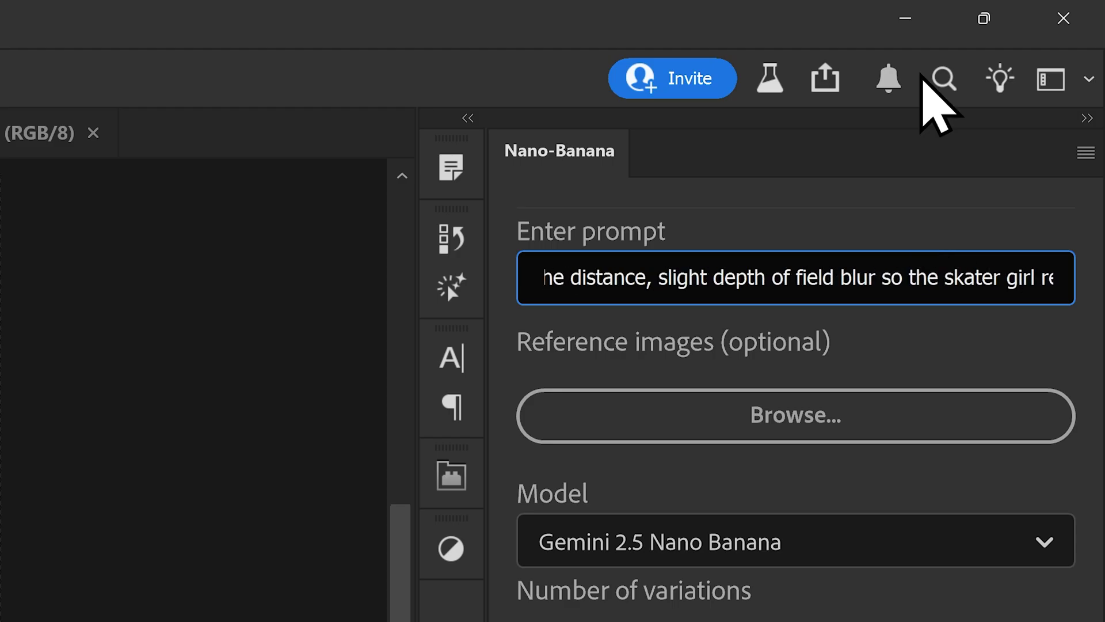
key(Right)
key(Right)
key(Right)
key(Right)
key(Right)
key(Right)
key(Right)
key(Right)
key(Right)
key(Right)
key(Right)
key(Right)
key(Right)
key(Right)
key(Right)
key(Right)
key(Right)
key(Right)
key(Right)
key(Right)
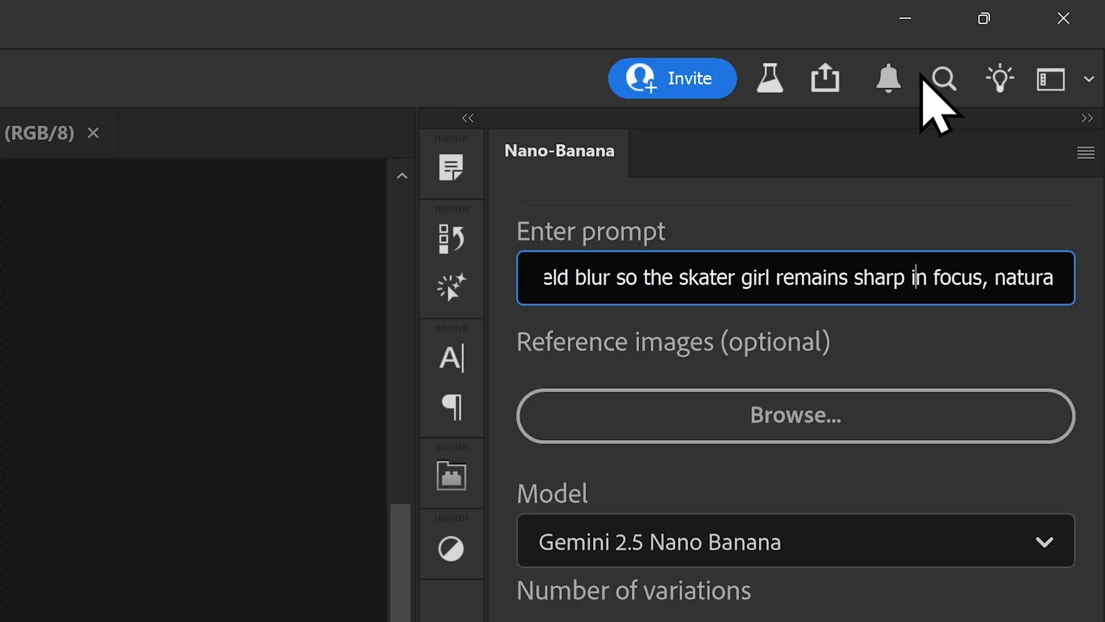
key(Right)
key(Right)
key(Right)
key(Right)
key(Right)
key(Right)
key(Right)
key(Right)
key(Right)
key(Right)
key(Right)
key(Right)
key(Right)
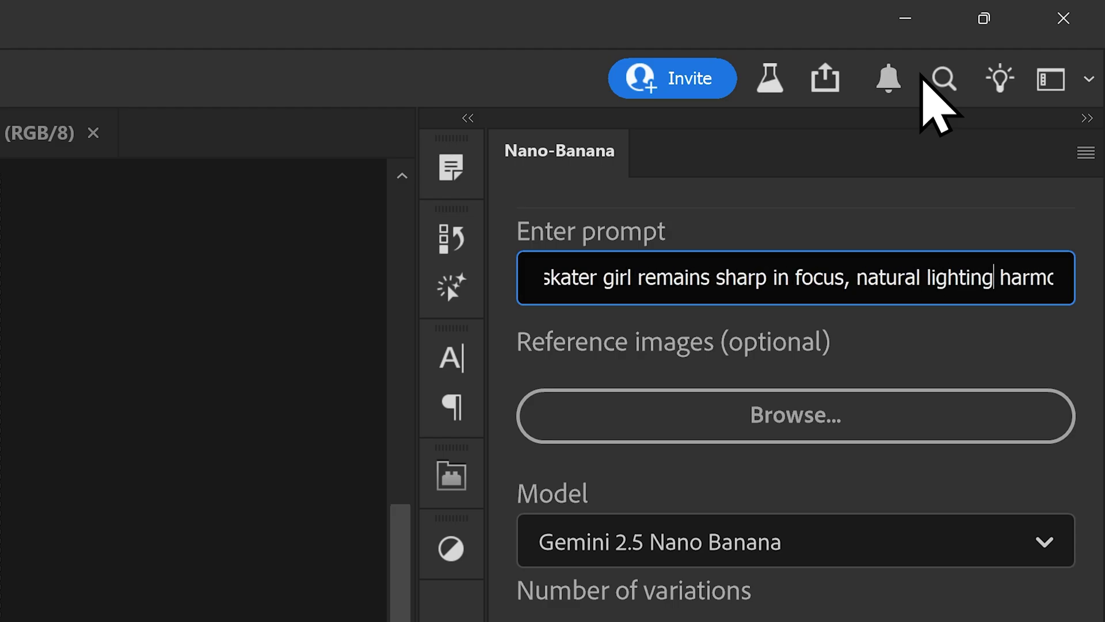
key(Right)
key(Right)
key(Right)
key(Right)
key(Right)
key(Right)
key(Right)
key(Right)
key(Right)
key(Right)
key(Right)
key(Right)
key(Right)
key(Right)
key(Right)
key(Right)
key(Right)
key(Right)
key(Right)
key(Right)
key(Right)
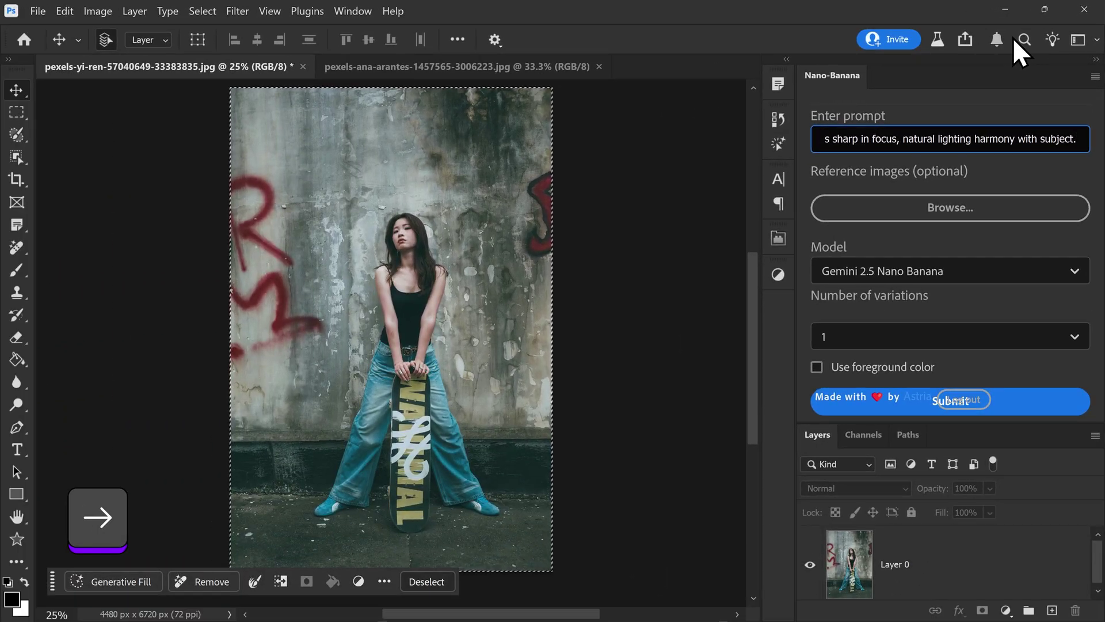
Generate the Miami Beach sunset background for the skateboarder photo with Gemini 2.5 Nano Banana in one variation, and clear the selection.
click(1030, 397)
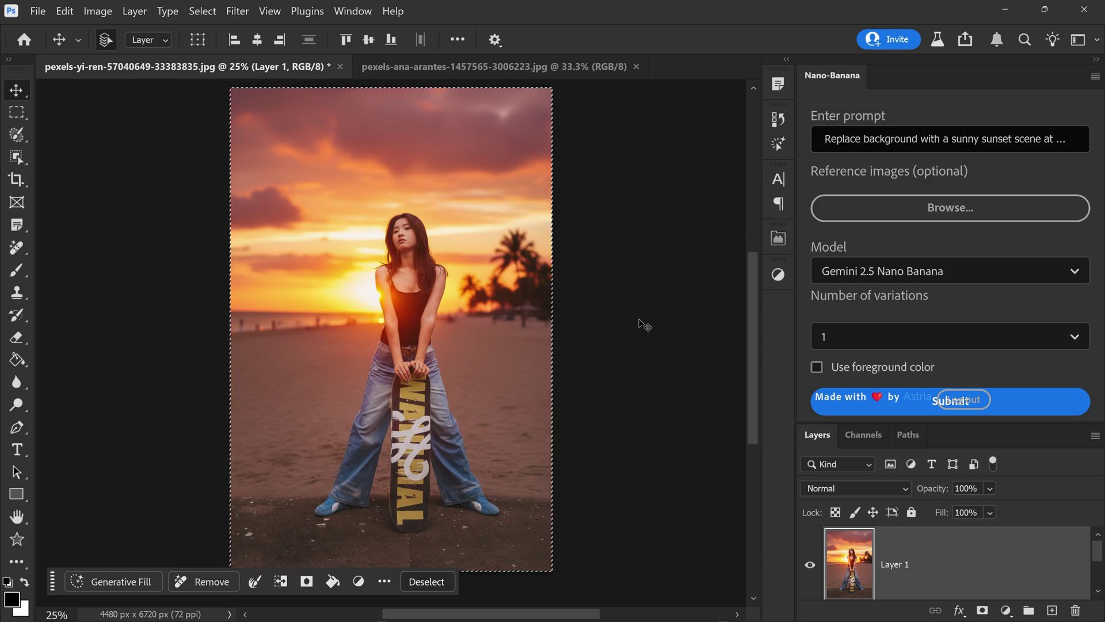
key(ctrl+d)
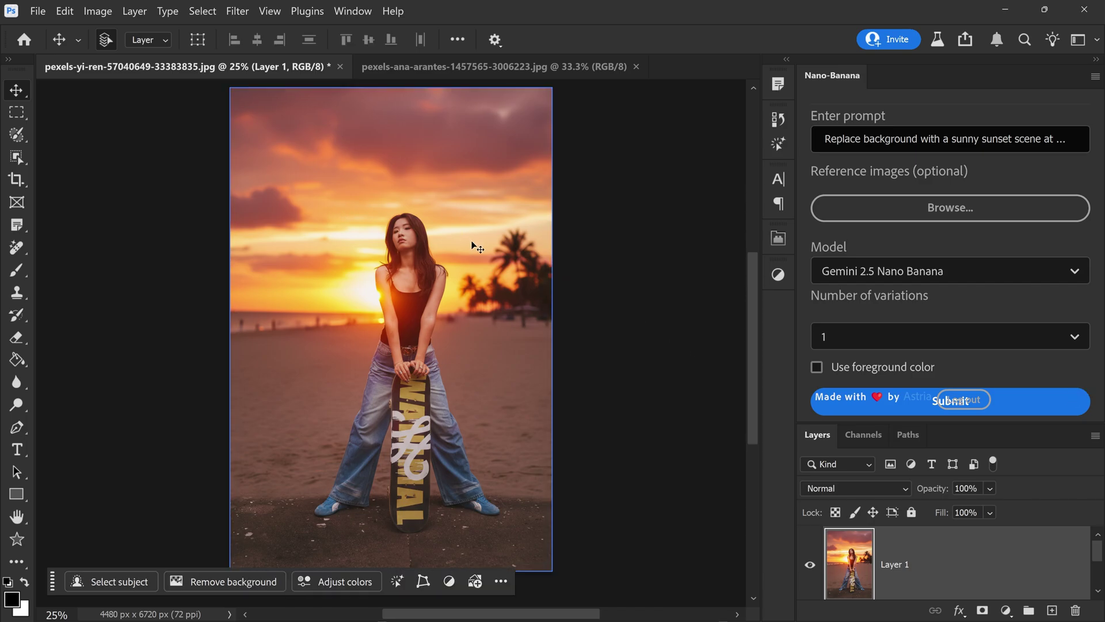